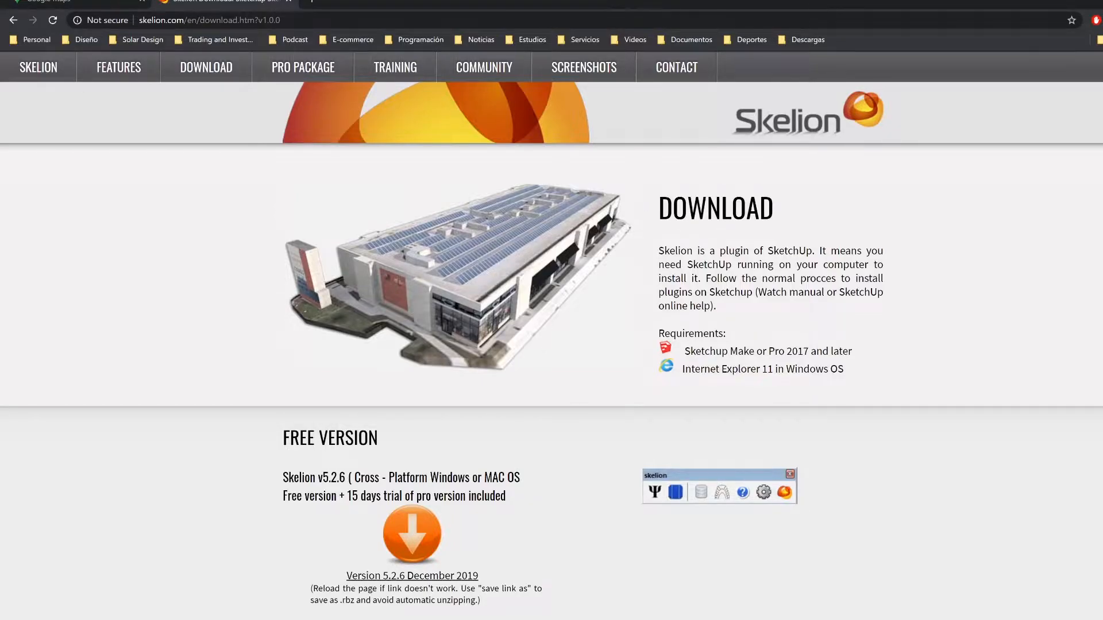
Step: Examine the Skelion download page, including the requirements, the free version and the Pro & Support Package
{"action": "scroll", "coordinate": [715, 342], "scroll_direction": "down", "scroll_amount": 1}
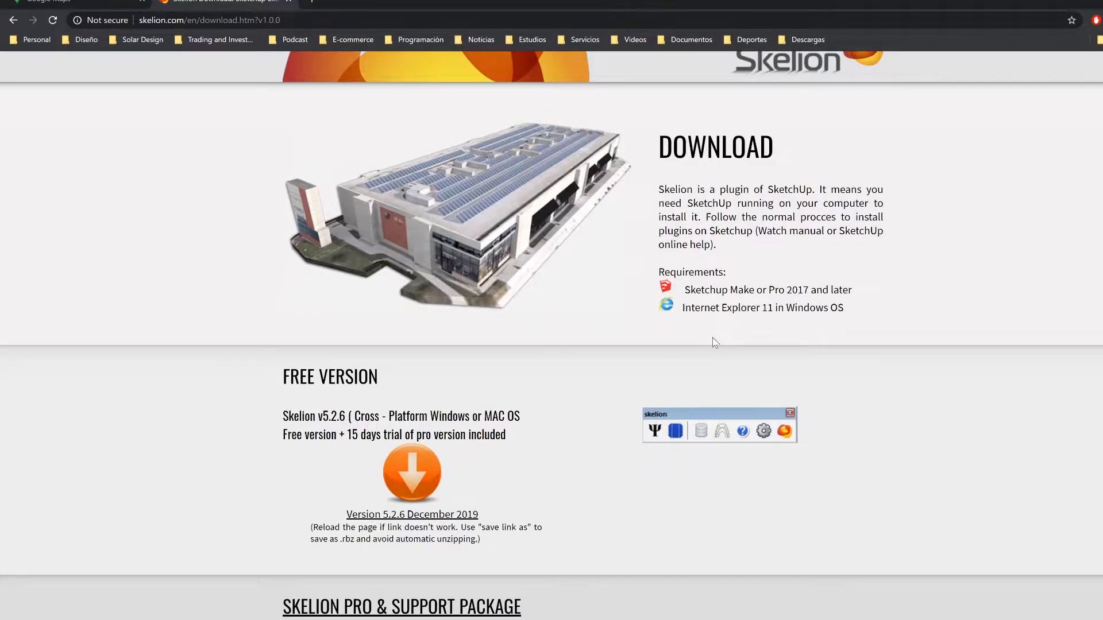
{"action": "scroll", "coordinate": [713, 343], "scroll_direction": "down", "scroll_amount": 1}
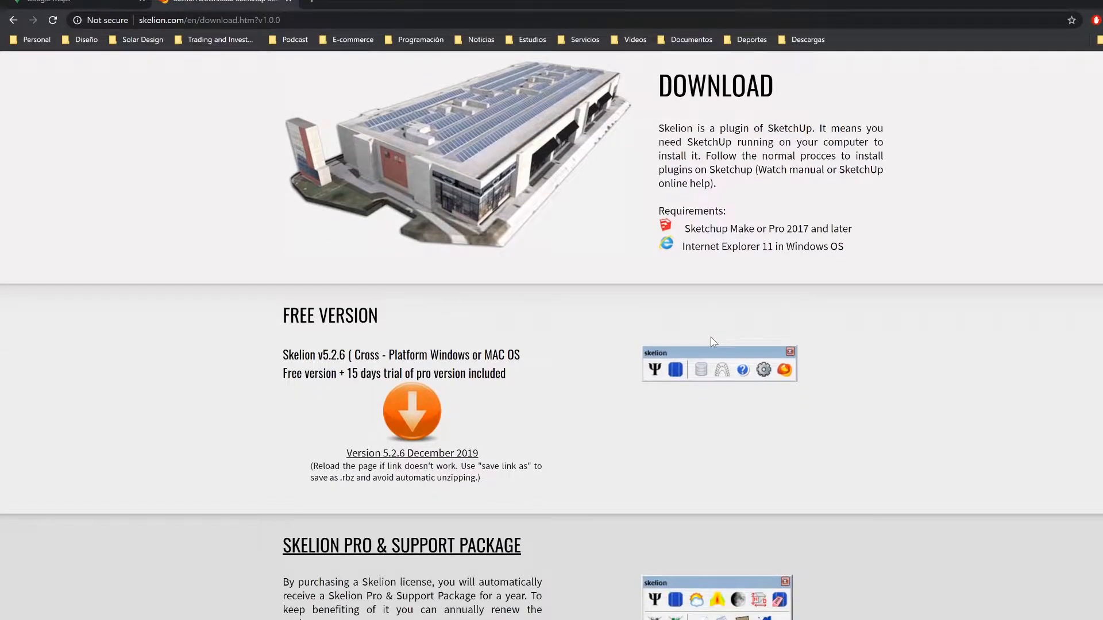
{"action": "scroll", "coordinate": [714, 342], "scroll_direction": "down", "scroll_amount": 3}
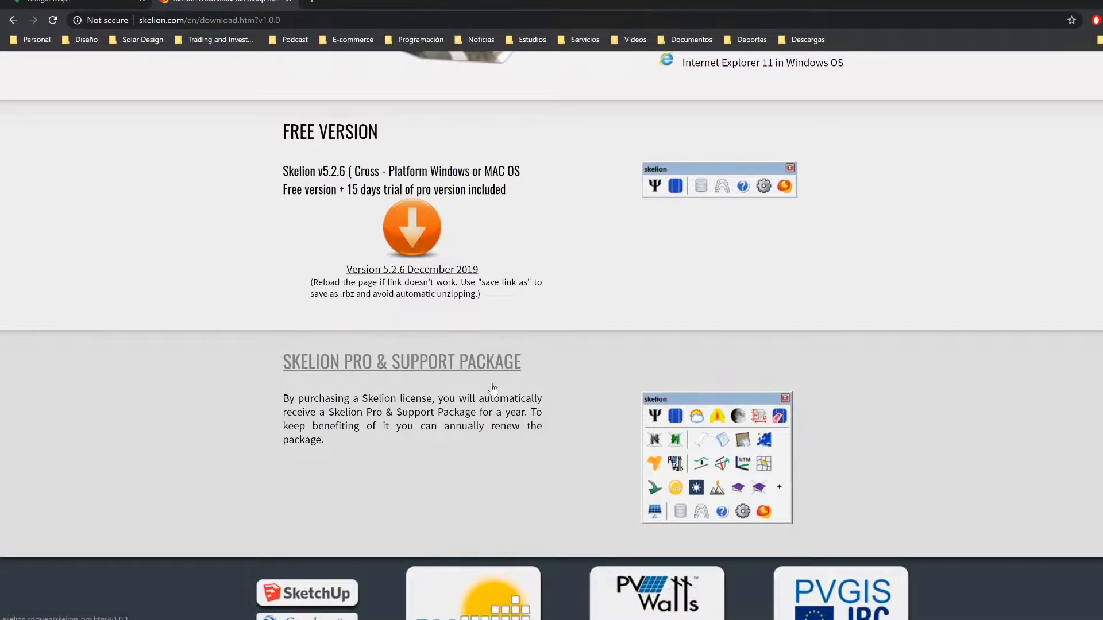
{"action": "scroll", "coordinate": [418, 328], "scroll_direction": "up", "scroll_amount": 1}
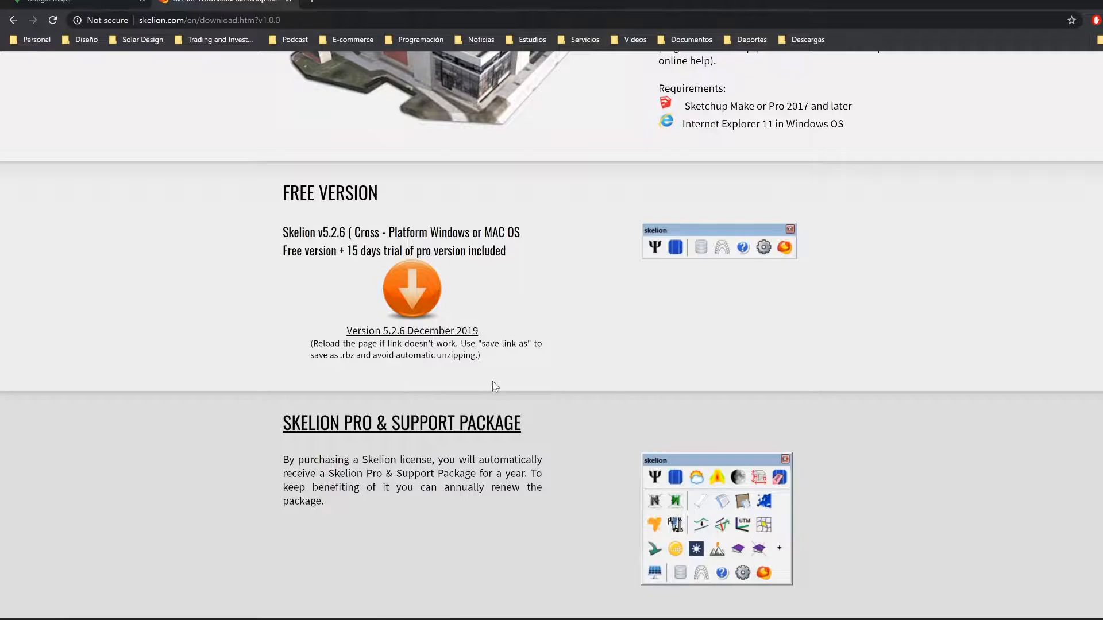
{"action": "scroll", "coordinate": [494, 382], "scroll_direction": "up", "scroll_amount": 1}
{"action": "scroll", "coordinate": [633, 378], "scroll_direction": "down", "scroll_amount": 3}
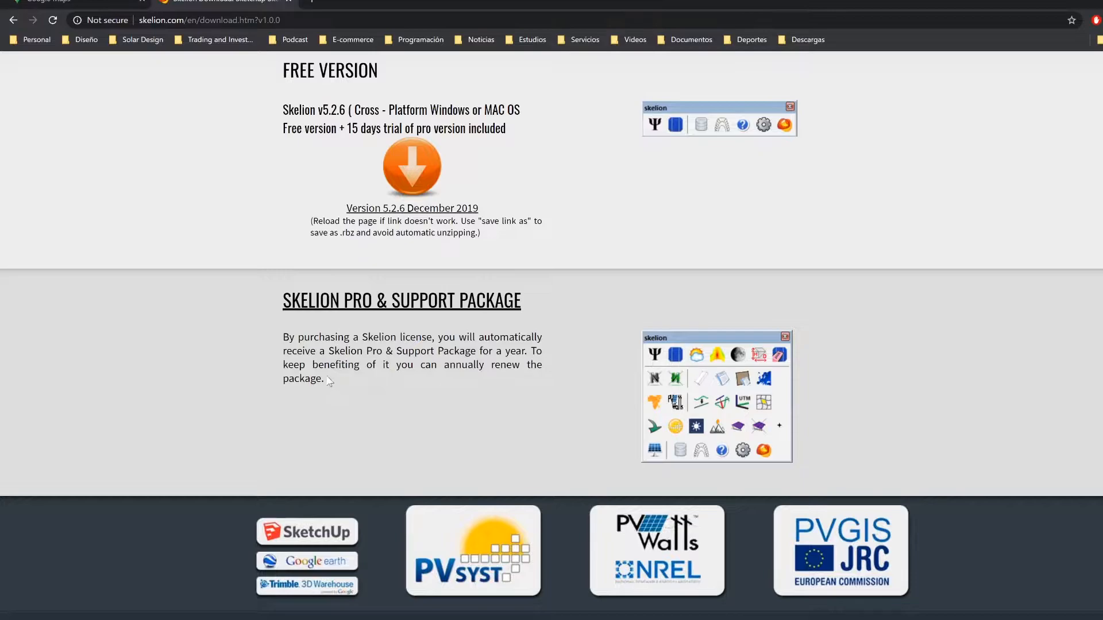
{"action": "scroll", "coordinate": [343, 382], "scroll_direction": "up", "scroll_amount": 6}
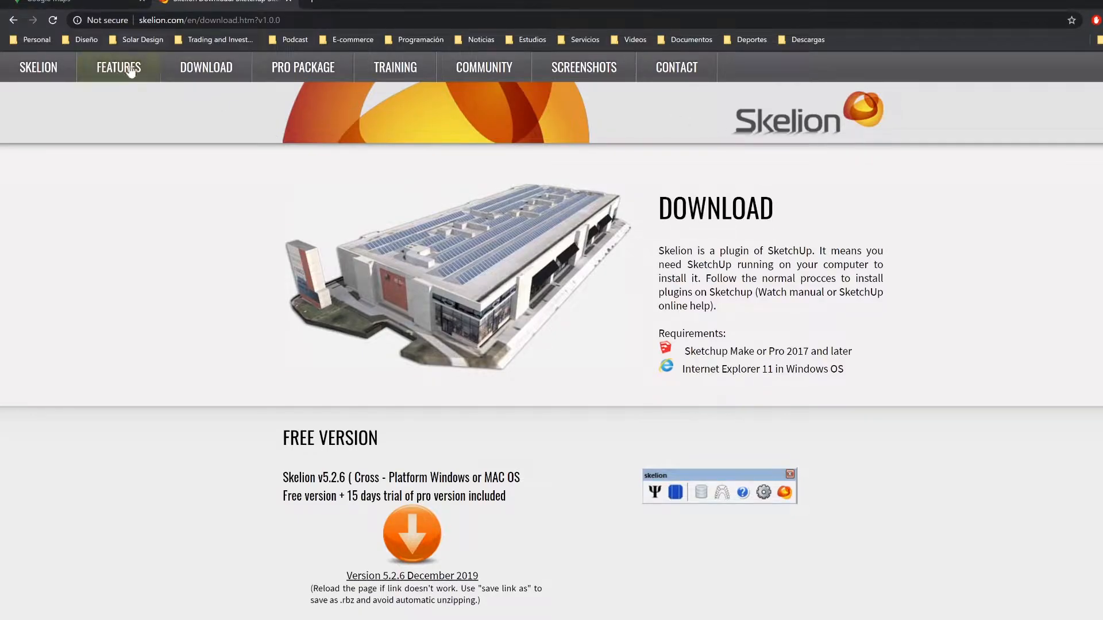
Step: Switch to SketchUp and the open house model
{"action": "left_click", "coordinate": [210, 79]}
{"action": "left_click", "coordinate": [136, 619]}
{"action": "left_click", "coordinate": [202, 583]}
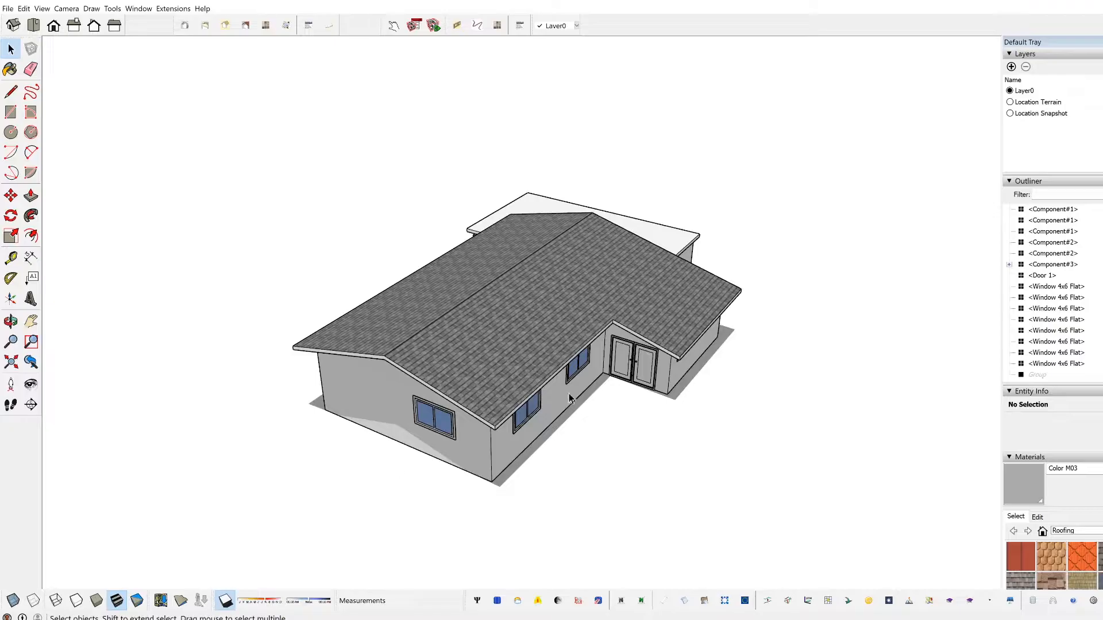
{"action": "middle_click_drag", "start_coordinate": [682, 408], "coordinate": [608, 450]}
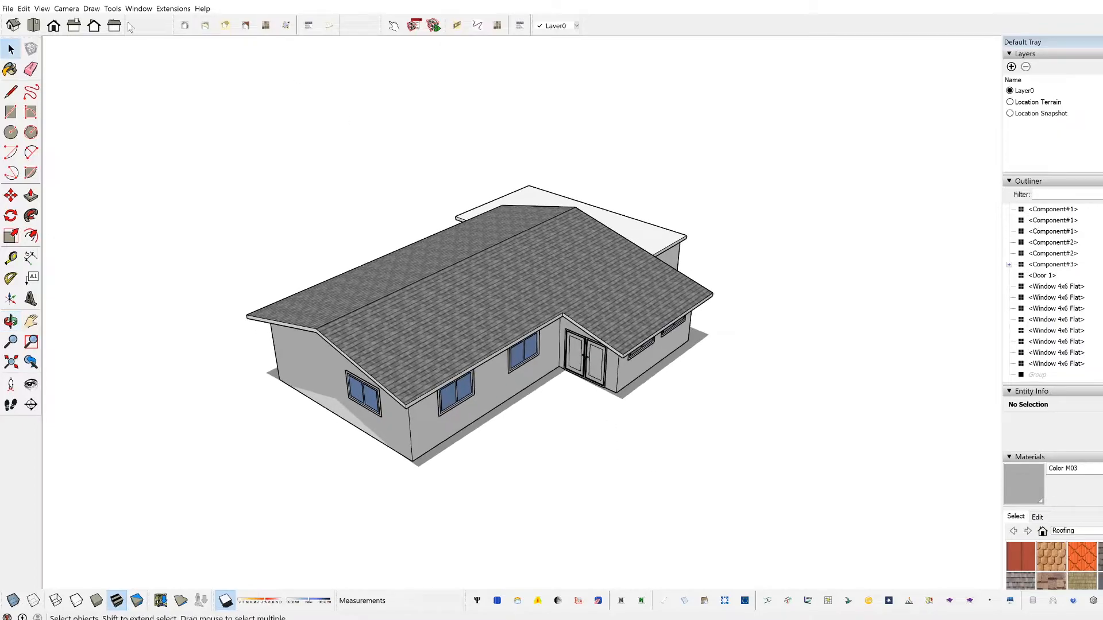
{"action": "left_click", "coordinate": [172, 8]}
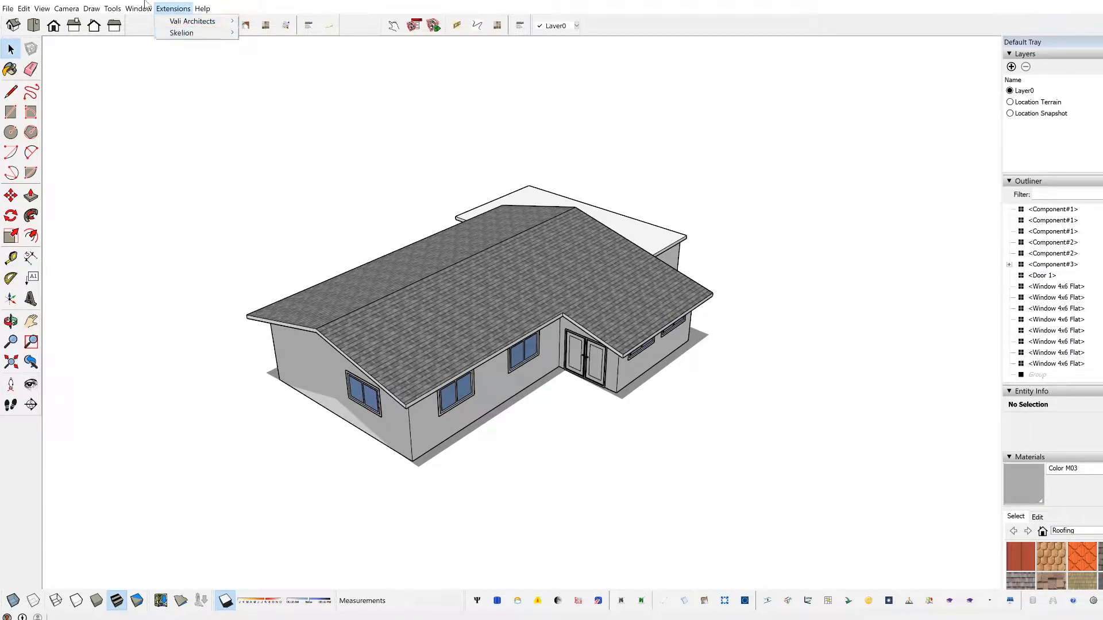
{"action": "left_click", "coordinate": [139, 8]}
{"action": "left_click", "coordinate": [140, 8]}
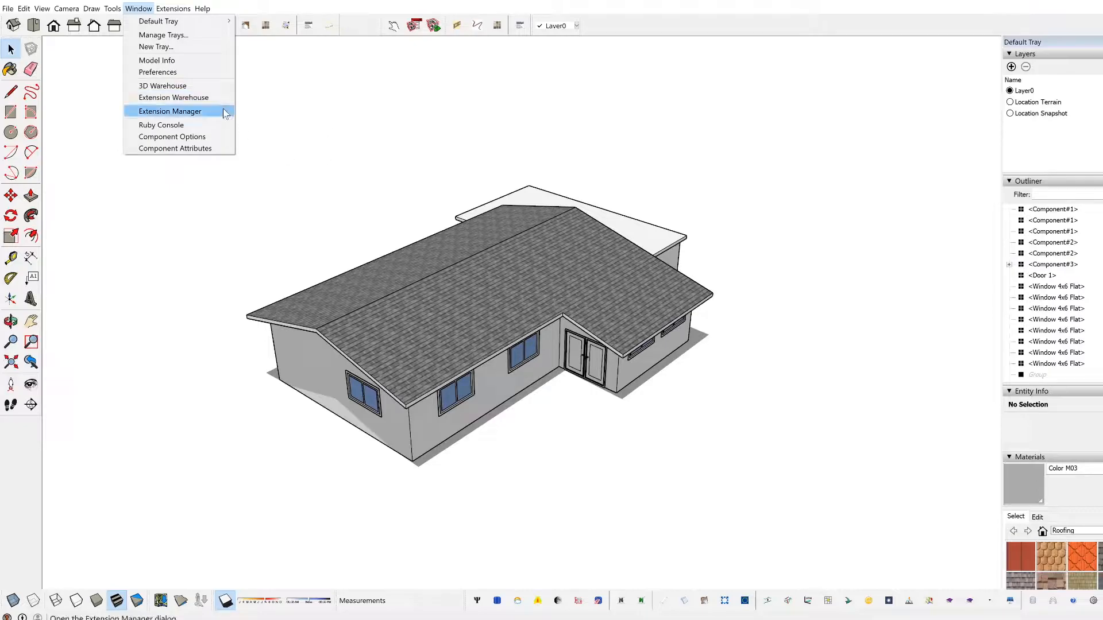
{"action": "left_click", "coordinate": [376, 178]}
Step: Select the large shingled roof face on the entrance side and start Skelion's Insert solar components for it
{"action": "middle_click_drag", "start_coordinate": [428, 307], "coordinate": [448, 356]}
{"action": "scroll", "coordinate": [448, 318], "scroll_direction": "up", "scroll_amount": 1}
{"action": "left_click", "coordinate": [430, 365]}
{"action": "middle_click_drag", "start_coordinate": [534, 409], "coordinate": [572, 411]}
{"action": "middle_click_drag", "start_coordinate": [566, 500], "coordinate": [548, 488]}
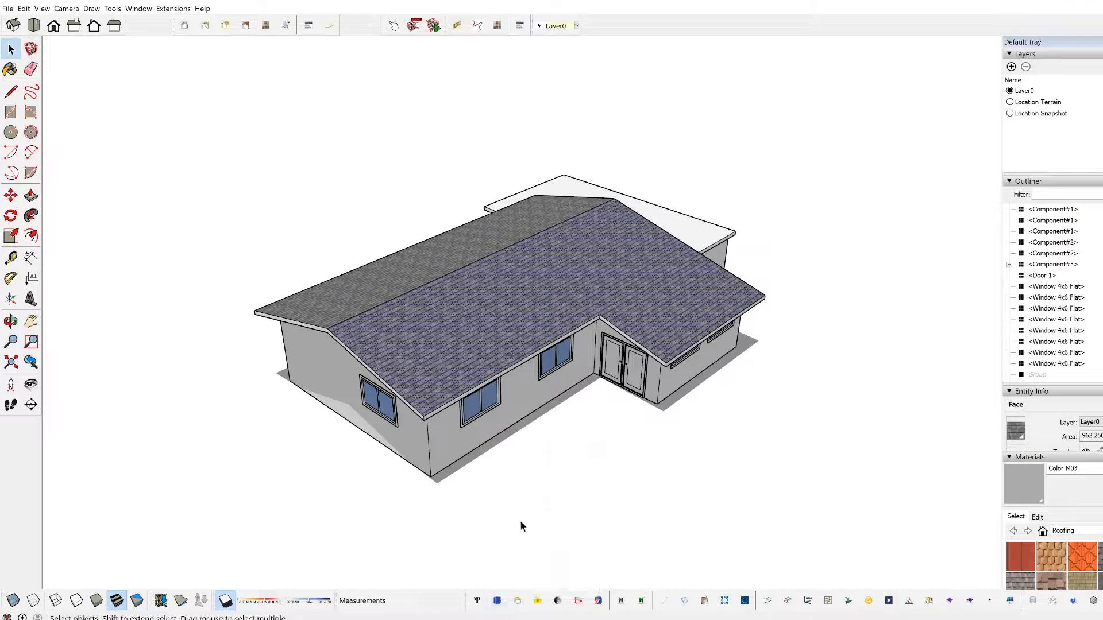
{"action": "middle_click_drag", "start_coordinate": [813, 441], "coordinate": [566, 428]}
{"action": "middle_click_drag", "start_coordinate": [384, 398], "coordinate": [470, 413]}
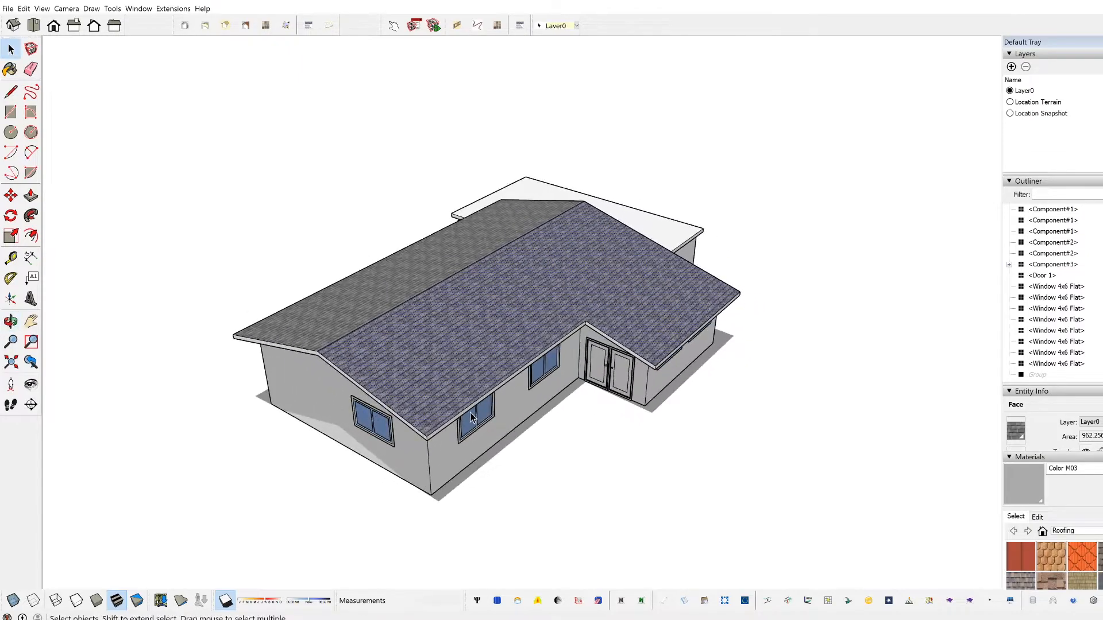
{"action": "scroll", "coordinate": [486, 417], "scroll_direction": "up", "scroll_amount": 1}
{"action": "middle_click_drag", "start_coordinate": [556, 459], "coordinate": [540, 443]}
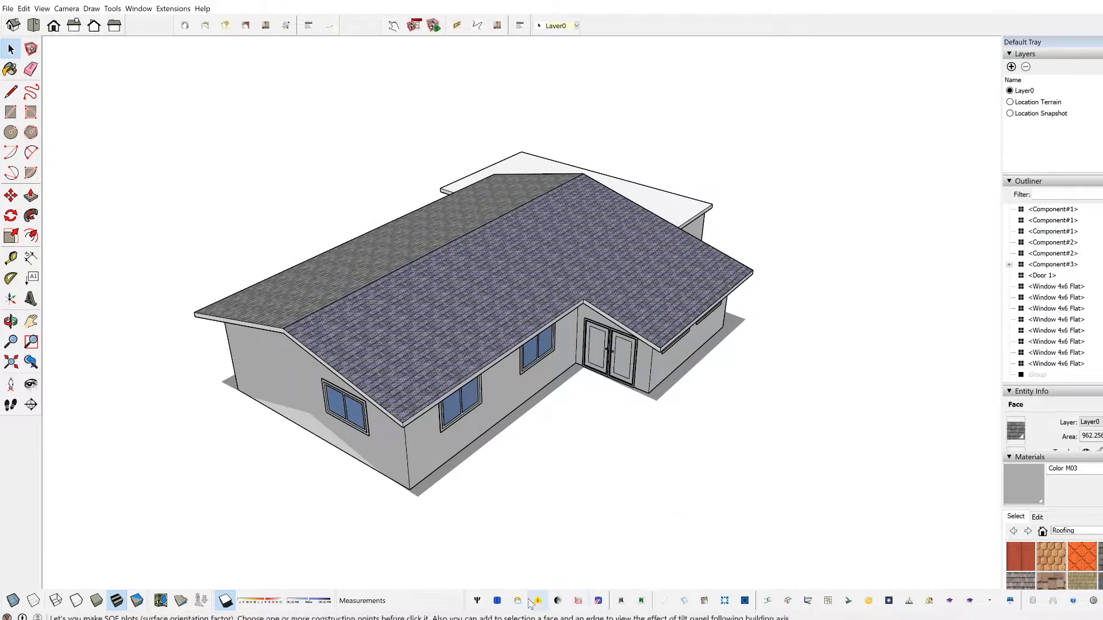
{"action": "left_click", "coordinate": [496, 601]}
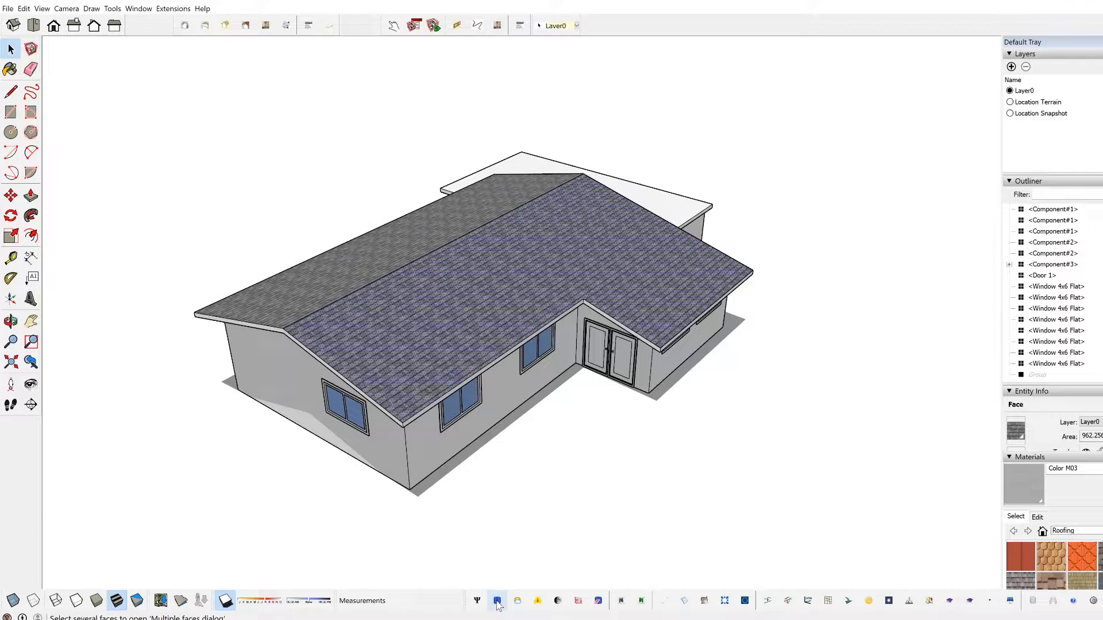
{"action": "left_click", "coordinate": [497, 602]}
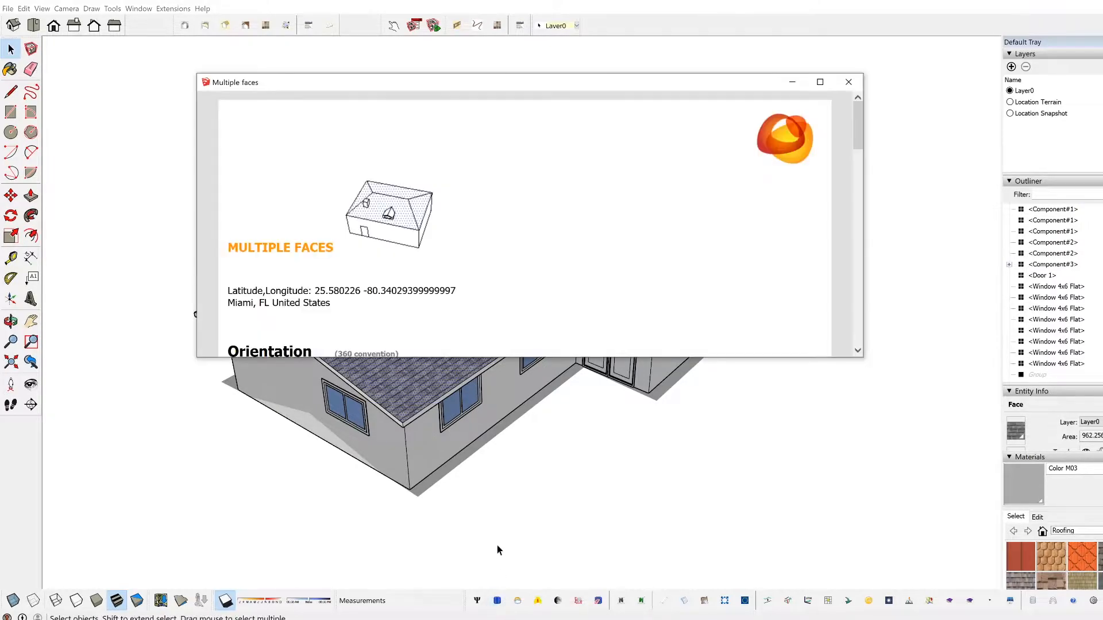
Step: Move and enlarge the Multiple faces dialog, and review its orientation, component and spacing settings
{"action": "left_click_drag", "start_coordinate": [546, 82], "coordinate": [545, 52]}
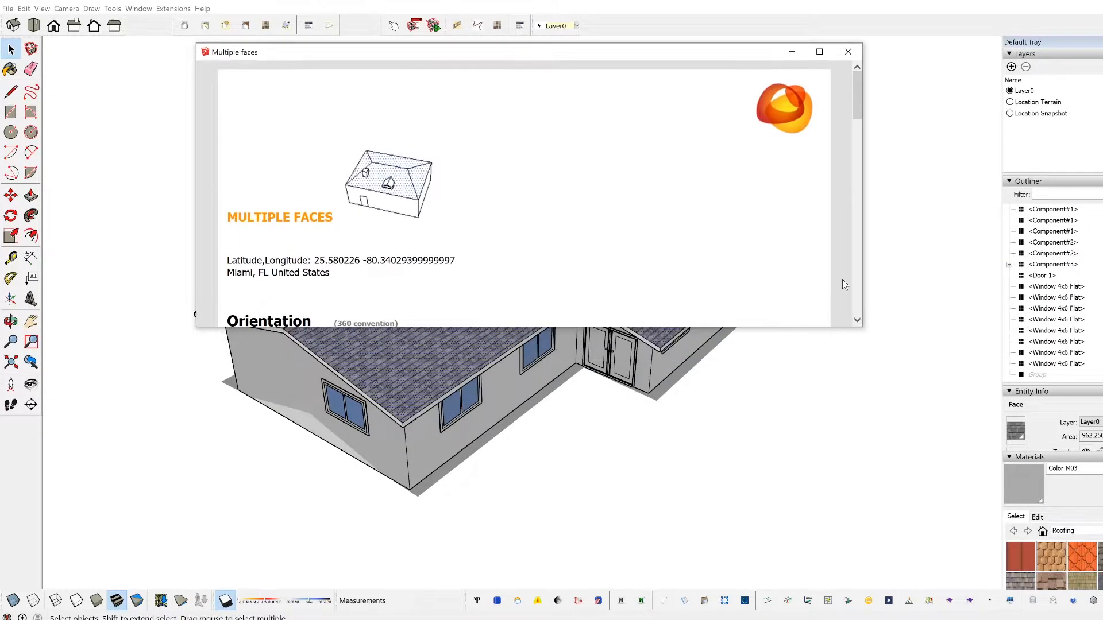
{"action": "left_click_drag", "start_coordinate": [862, 325], "coordinate": [869, 553]}
{"action": "scroll", "coordinate": [449, 301], "scroll_direction": "down", "scroll_amount": 3}
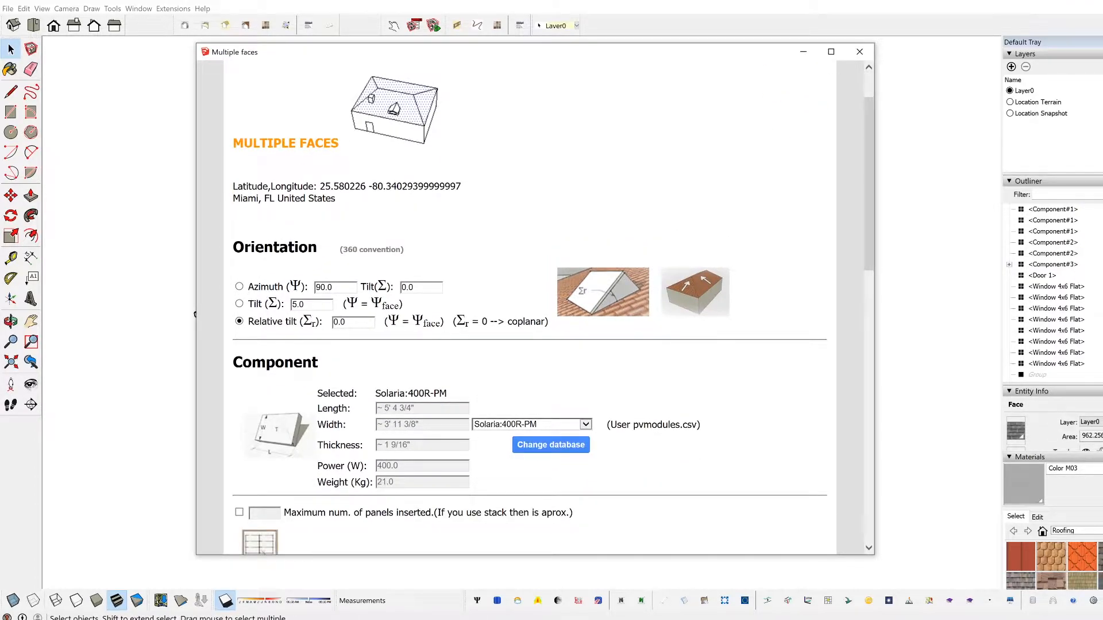
{"action": "scroll", "coordinate": [386, 336], "scroll_direction": "down", "scroll_amount": 6}
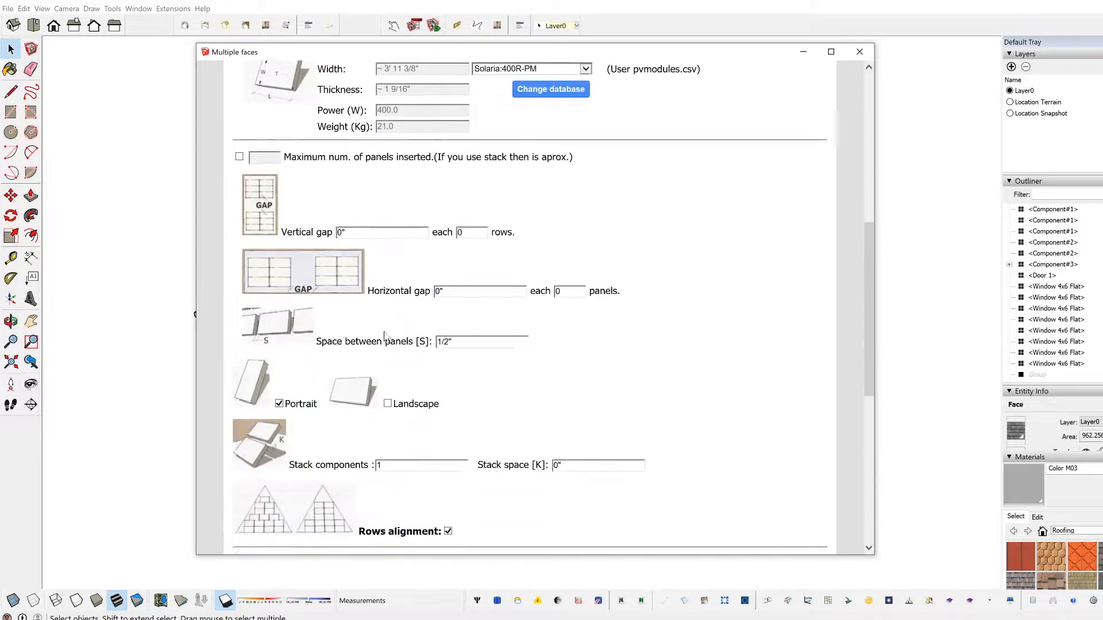
{"action": "scroll", "coordinate": [386, 337], "scroll_direction": "up", "scroll_amount": 7}
{"action": "scroll", "coordinate": [328, 326], "scroll_direction": "down", "scroll_amount": 1}
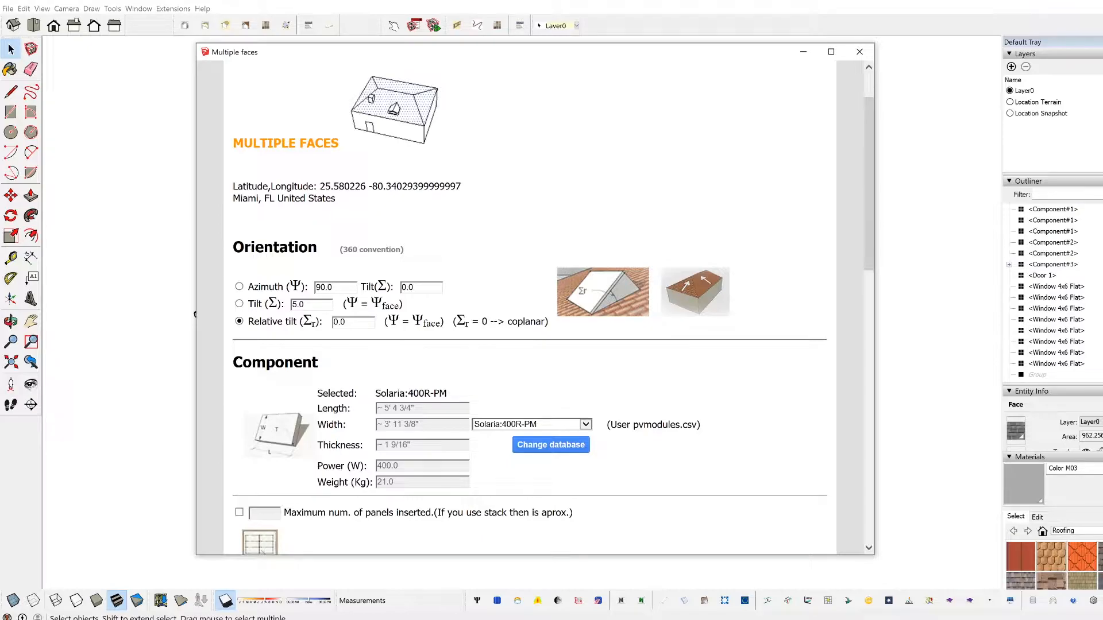
Step: Close the Multiple faces dialog without inserting panels and clear the roof face selection
{"action": "left_click", "coordinate": [240, 303]}
{"action": "left_click", "coordinate": [860, 51]}
{"action": "left_click", "coordinate": [646, 510]}
Step: Reselect the shingled roof face above the entrance and reopen the Insert solar components settings
{"action": "middle_click_drag", "start_coordinate": [761, 374], "coordinate": [589, 378]}
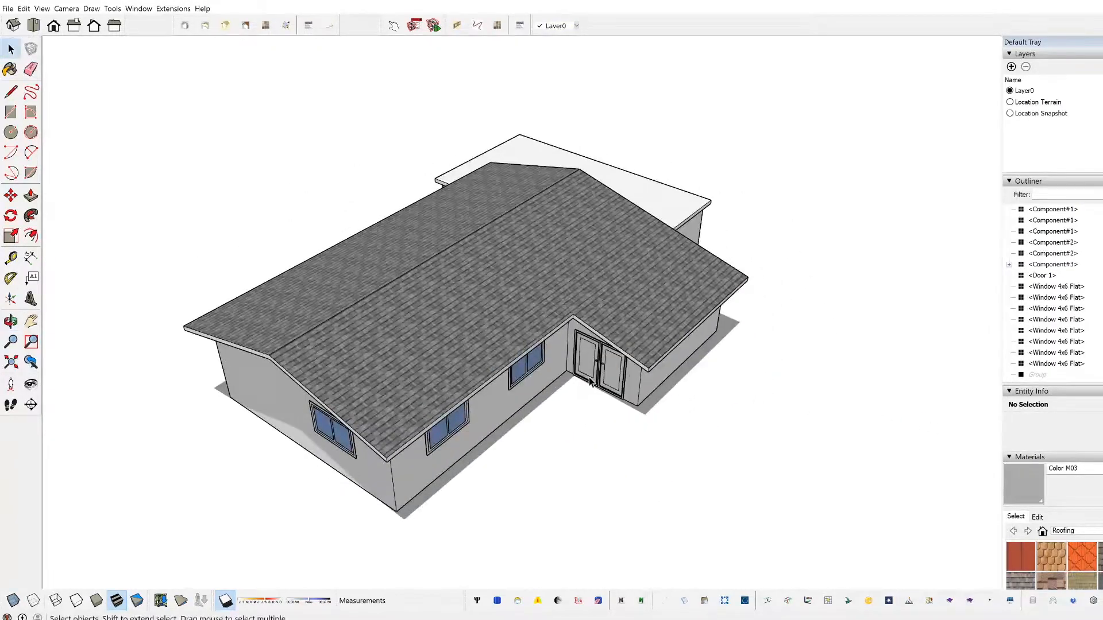
{"action": "middle_click_drag", "start_coordinate": [728, 390], "coordinate": [698, 375]}
{"action": "left_click", "coordinate": [615, 261]}
{"action": "middle_click_drag", "start_coordinate": [804, 343], "coordinate": [477, 294]}
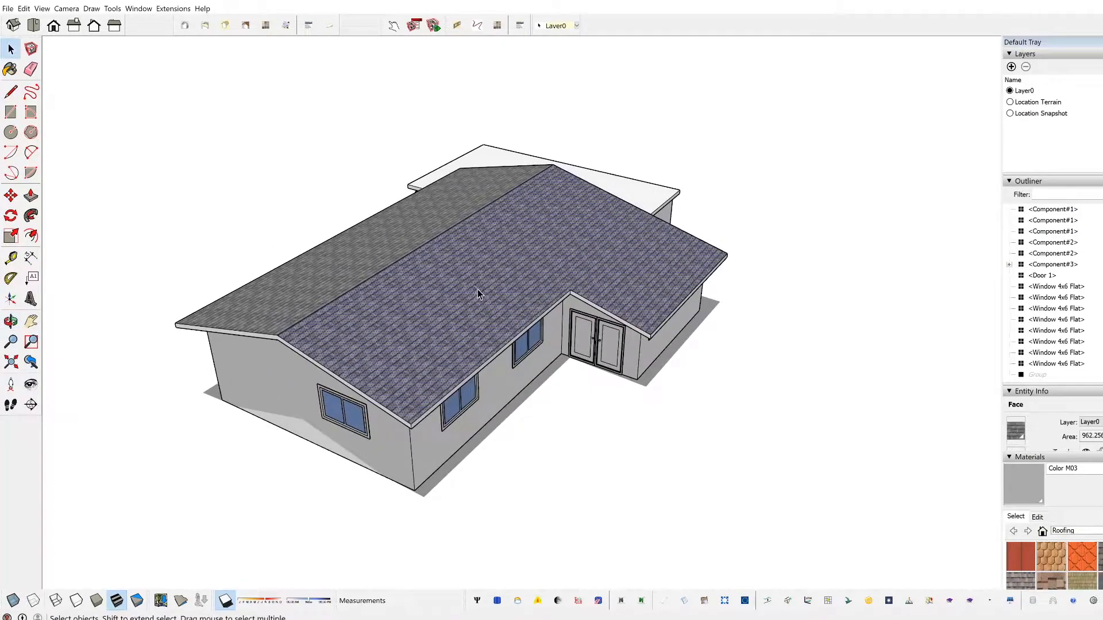
{"action": "left_click", "coordinate": [497, 601]}
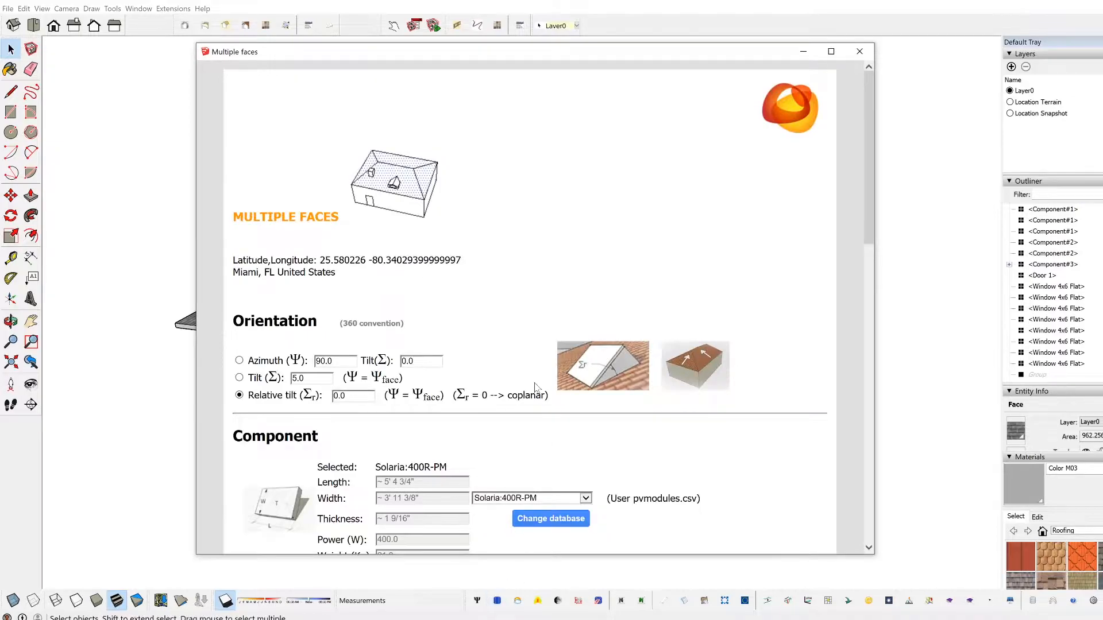
Step: Try the Tilt orientation option and return the panel orientation to Relative tilt
{"action": "scroll", "coordinate": [477, 313], "scroll_direction": "down", "scroll_amount": 1}
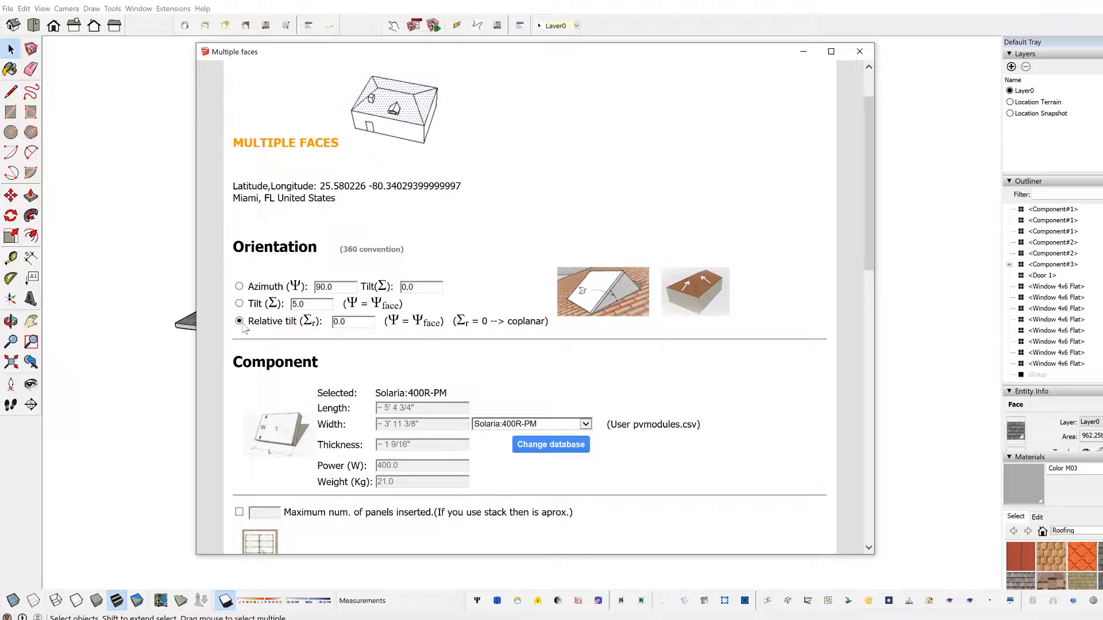
{"action": "left_click", "coordinate": [239, 304]}
{"action": "double_click", "coordinate": [297, 304]}
{"action": "left_click", "coordinate": [243, 321]}
{"action": "key", "text": "Tab"}
{"action": "left_click", "coordinate": [356, 322]}
Step: Look through the module list of the user PV database, keeping Solaria:400R-PM as the component
{"action": "scroll", "coordinate": [318, 314], "scroll_direction": "down", "scroll_amount": 3}
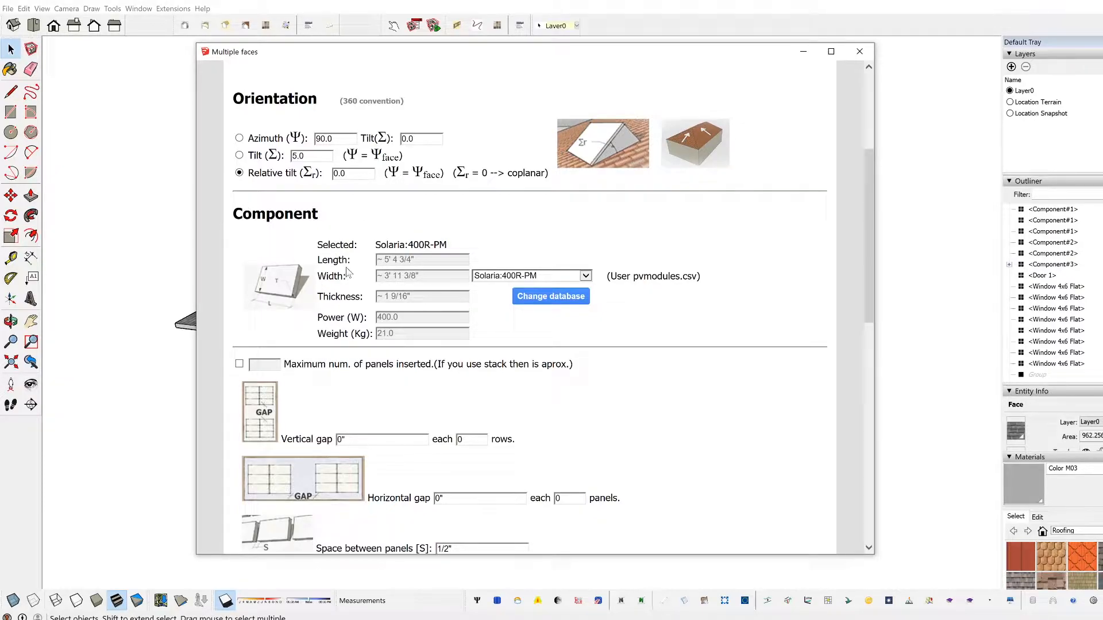
{"action": "left_click", "coordinate": [538, 276]}
{"action": "left_click", "coordinate": [575, 274]}
{"action": "left_click", "coordinate": [585, 276]}
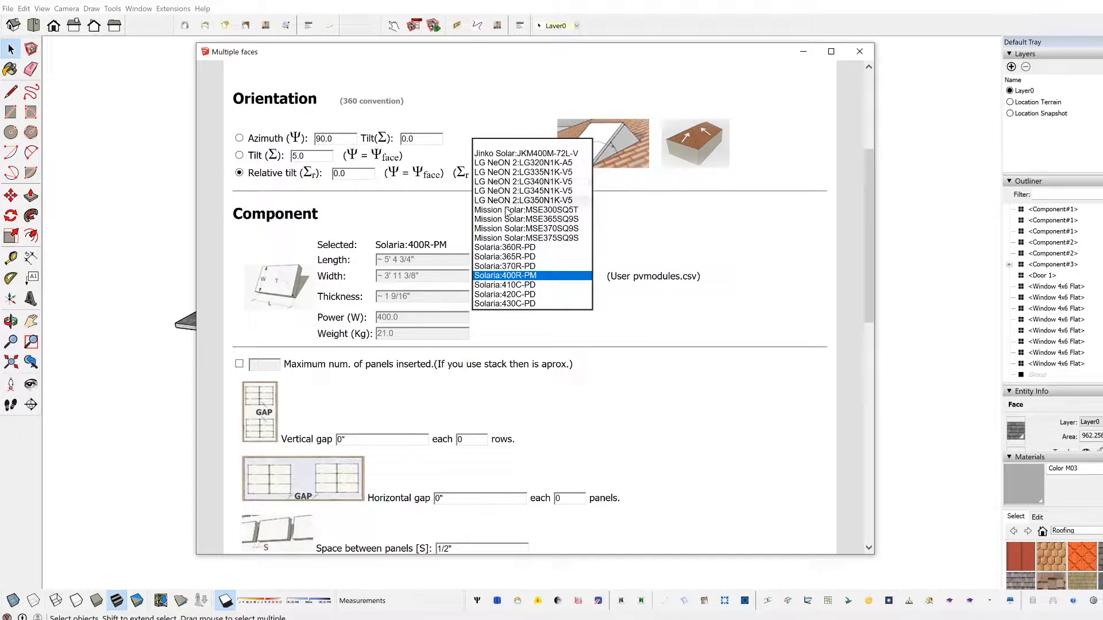
{"action": "left_click", "coordinate": [652, 267]}
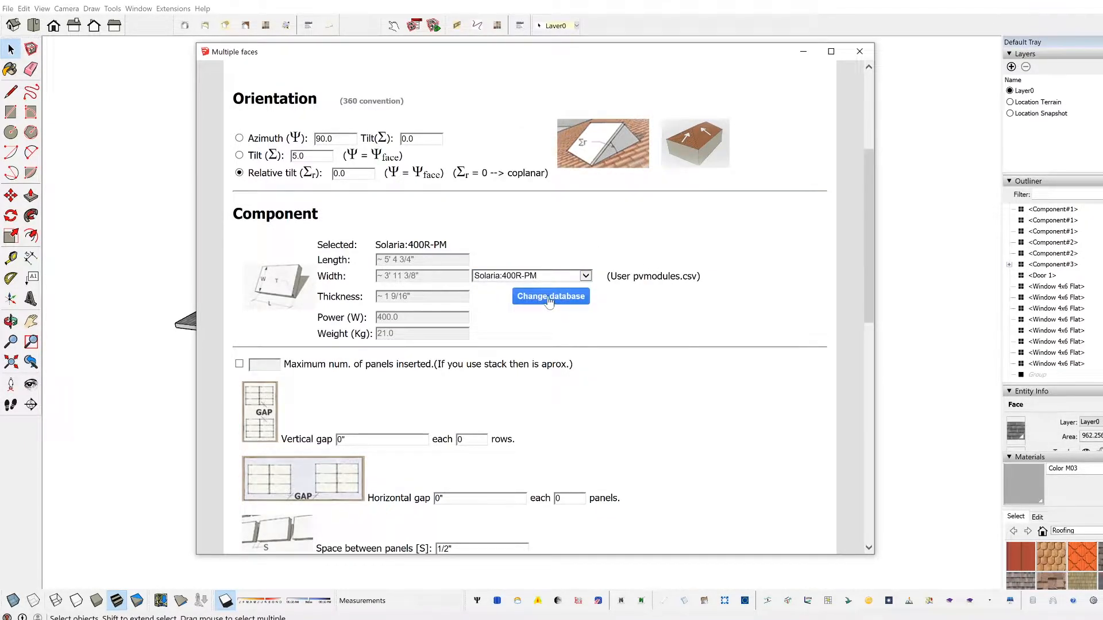
{"action": "left_click", "coordinate": [514, 279]}
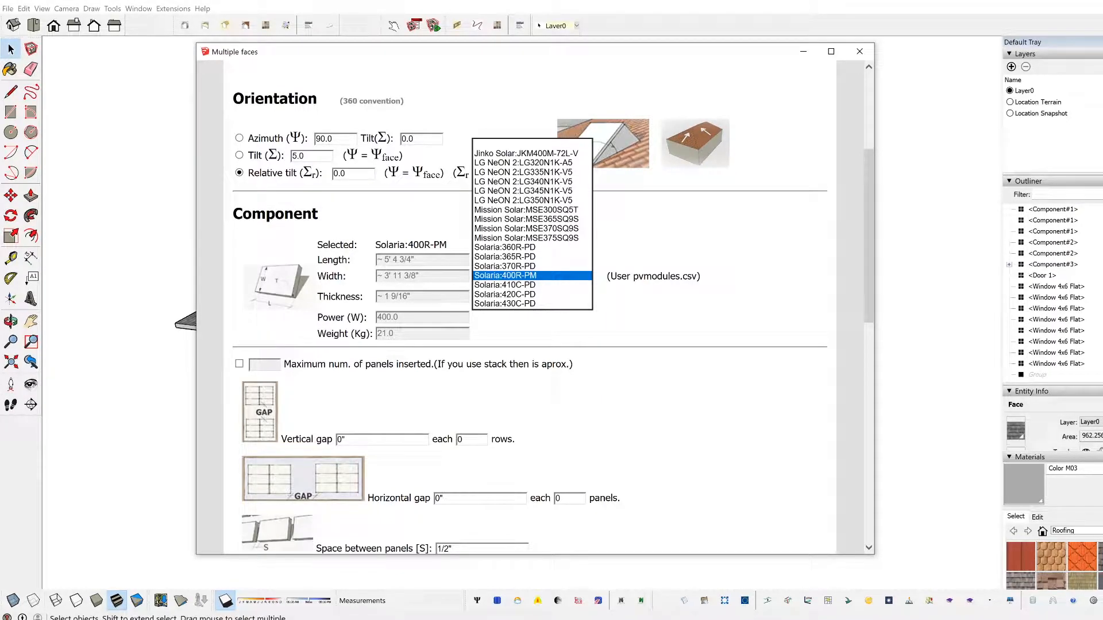
{"action": "left_click", "coordinate": [532, 276]}
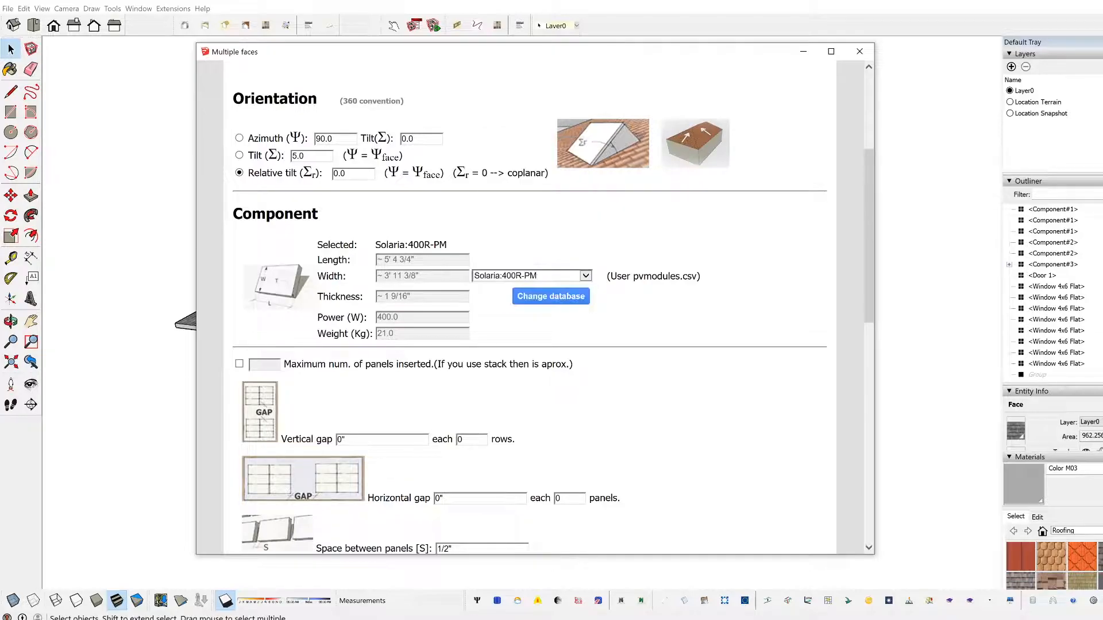
{"action": "left_click", "coordinate": [541, 279]}
{"action": "left_click", "coordinate": [542, 276]}
{"action": "left_click", "coordinate": [585, 277]}
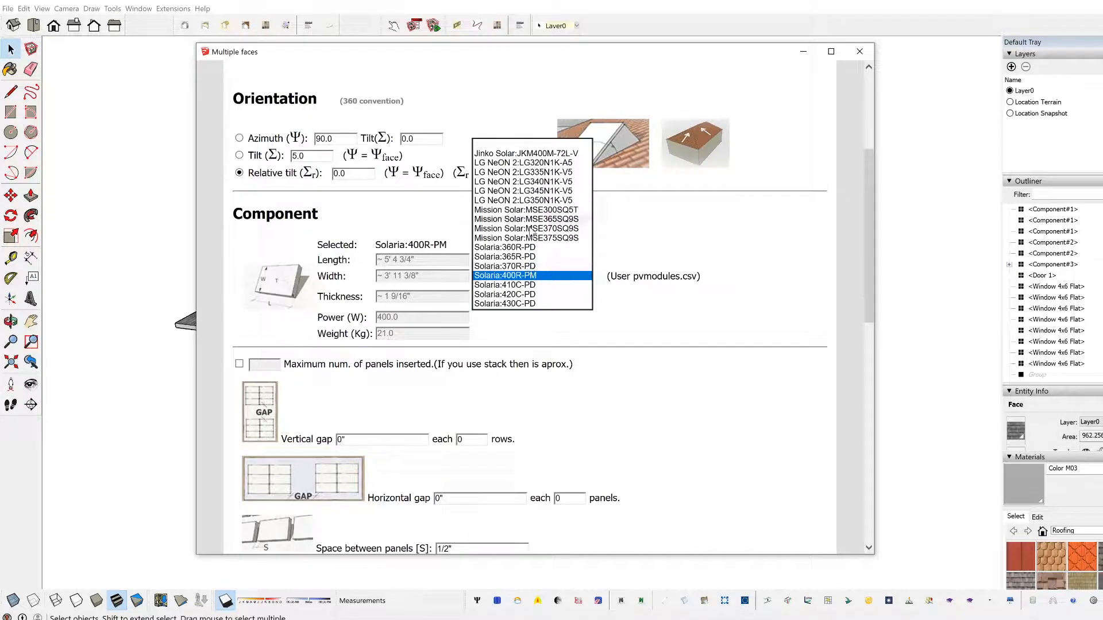
{"action": "left_click", "coordinate": [534, 276]}
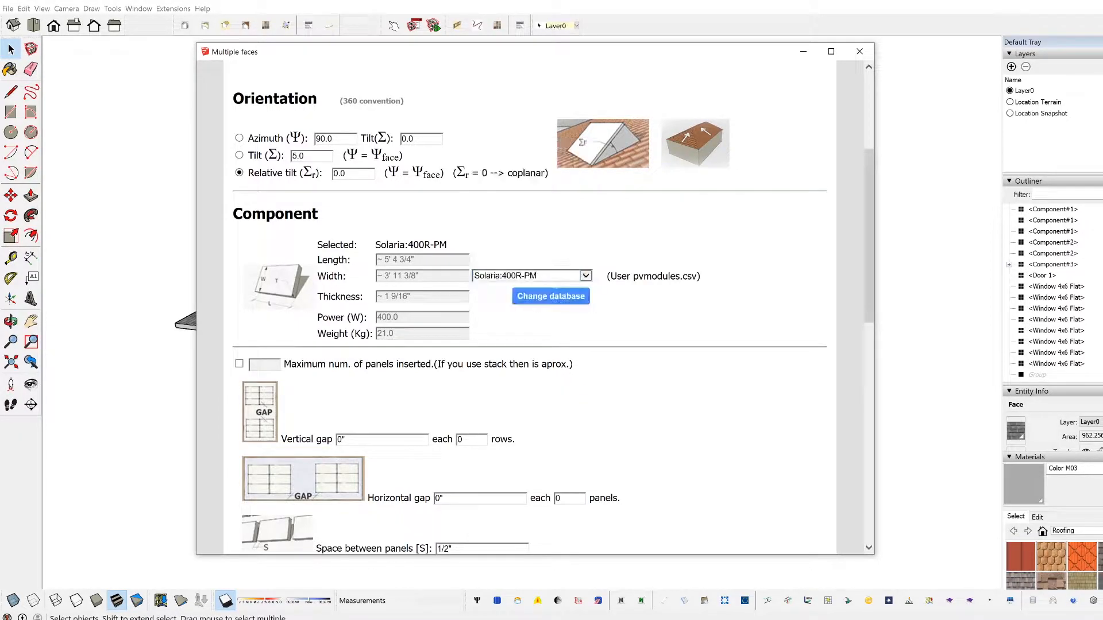
Step: Browse the modules of the Skelion PV database and switch the component source back to the User PV database
{"action": "left_click", "coordinate": [555, 296]}
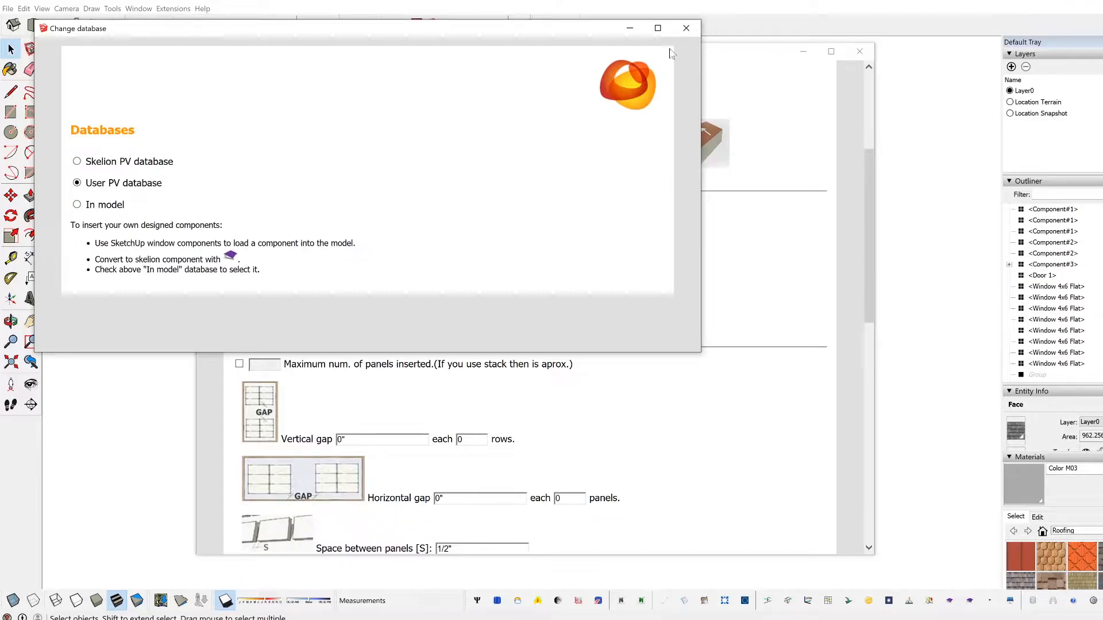
{"action": "left_click", "coordinate": [685, 28]}
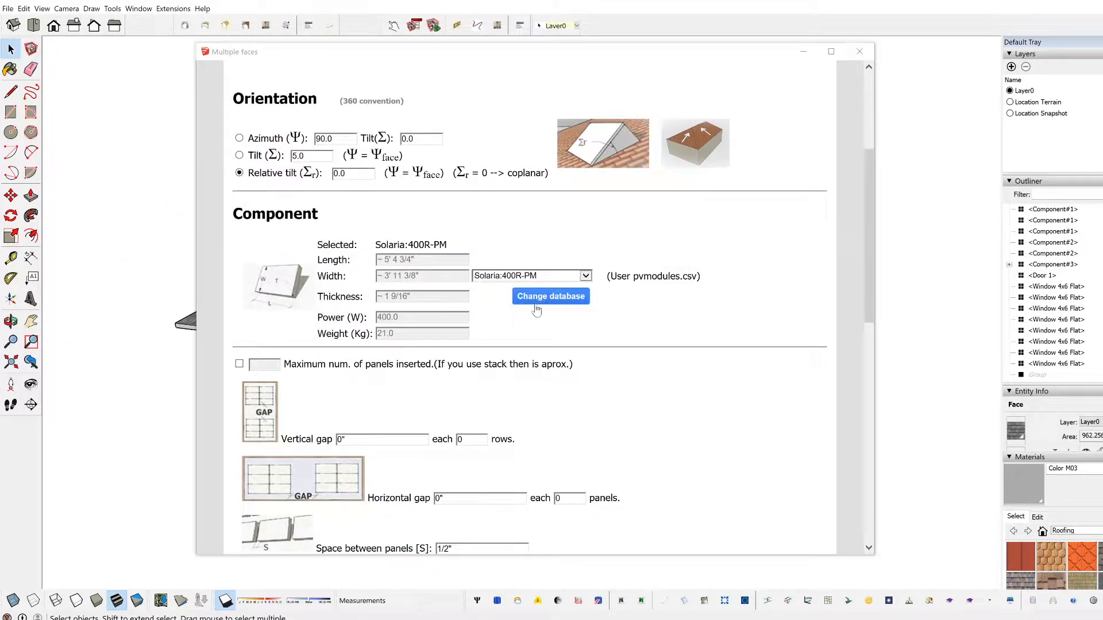
{"action": "left_click", "coordinate": [538, 306]}
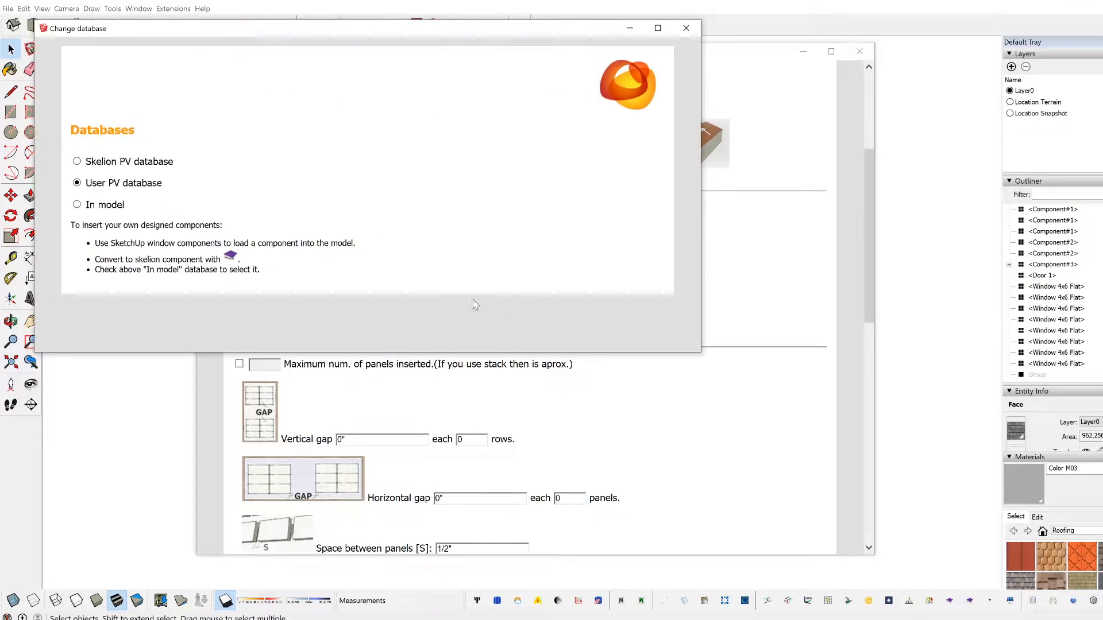
{"action": "left_click", "coordinate": [77, 162]}
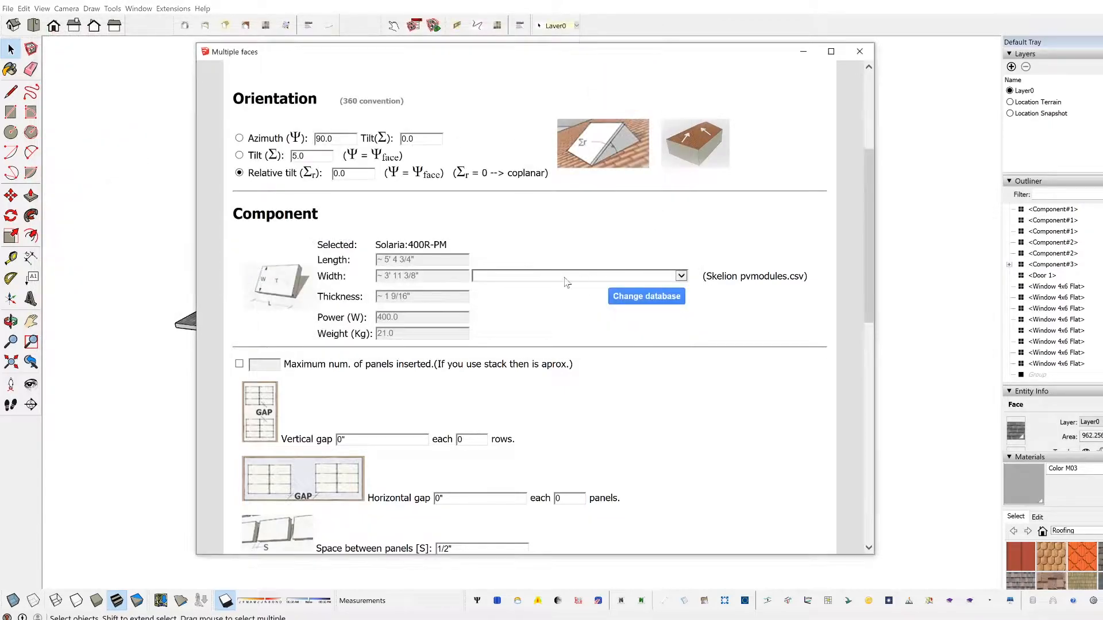
{"action": "left_click", "coordinate": [566, 281]}
{"action": "left_click", "coordinate": [685, 321]}
{"action": "left_click_drag", "start_coordinate": [685, 320], "coordinate": [680, 287]}
{"action": "left_click", "coordinate": [499, 243]}
{"action": "left_click", "coordinate": [647, 296]}
{"action": "left_click", "coordinate": [77, 183]}
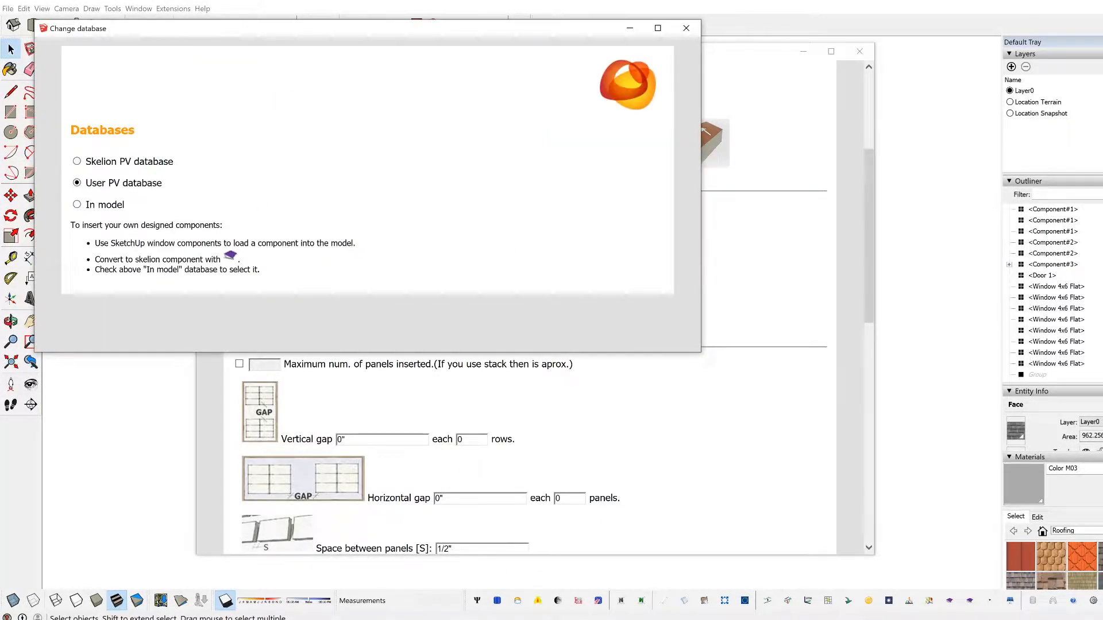
Step: Close the database selection and choose LG NeON 2:LG350N1K-V5 as the panel component
{"action": "left_click", "coordinate": [686, 29]}
{"action": "left_click", "coordinate": [527, 276]}
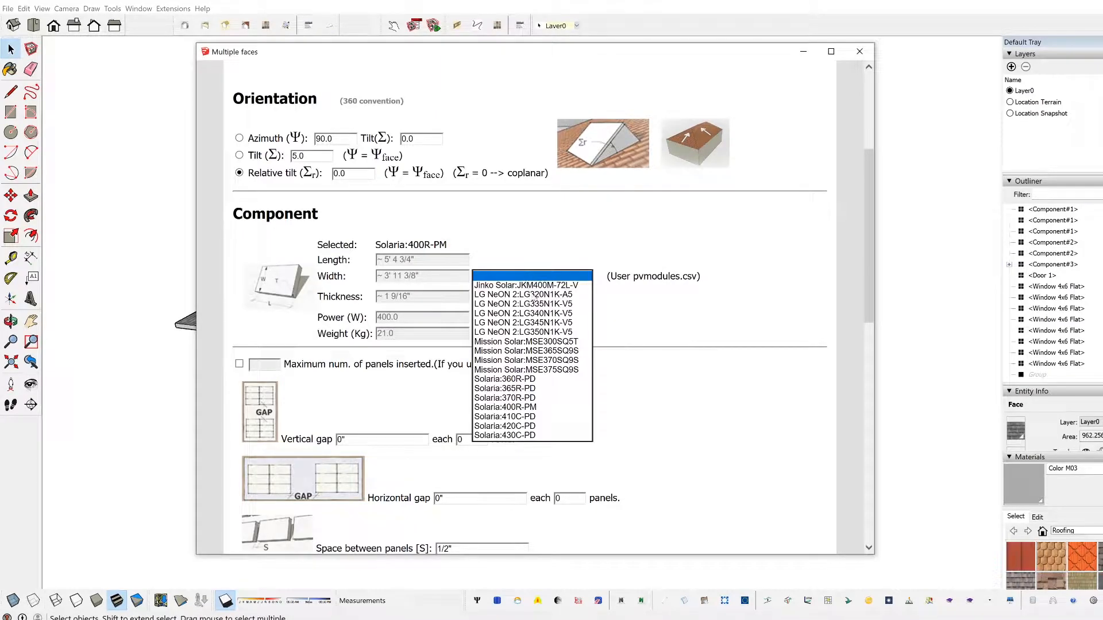
{"action": "left_click", "coordinate": [537, 333]}
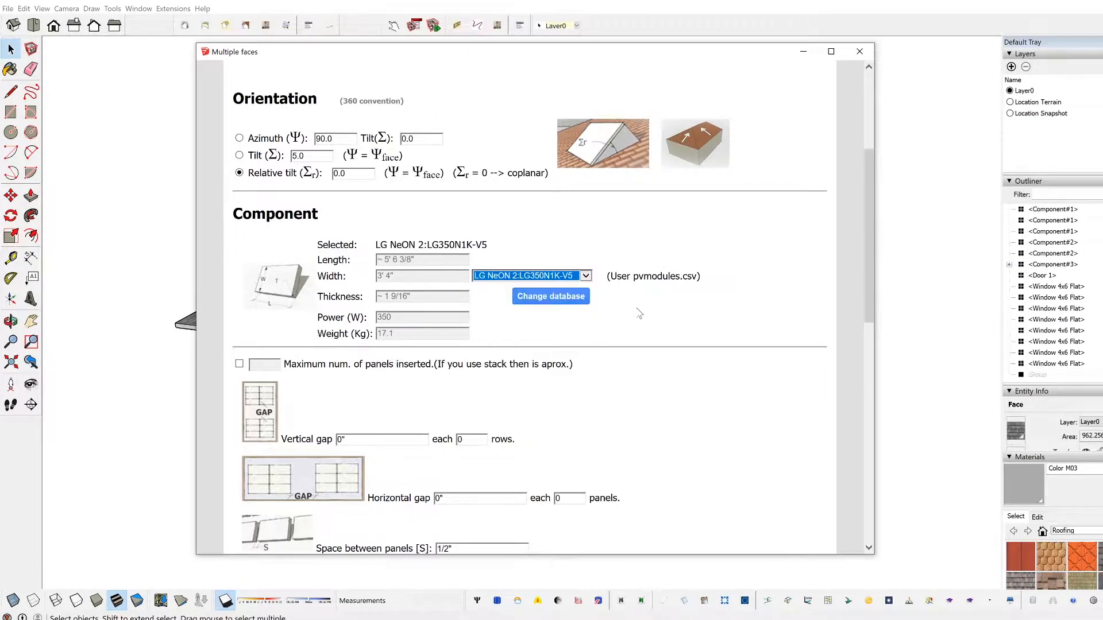
{"action": "left_click", "coordinate": [636, 311]}
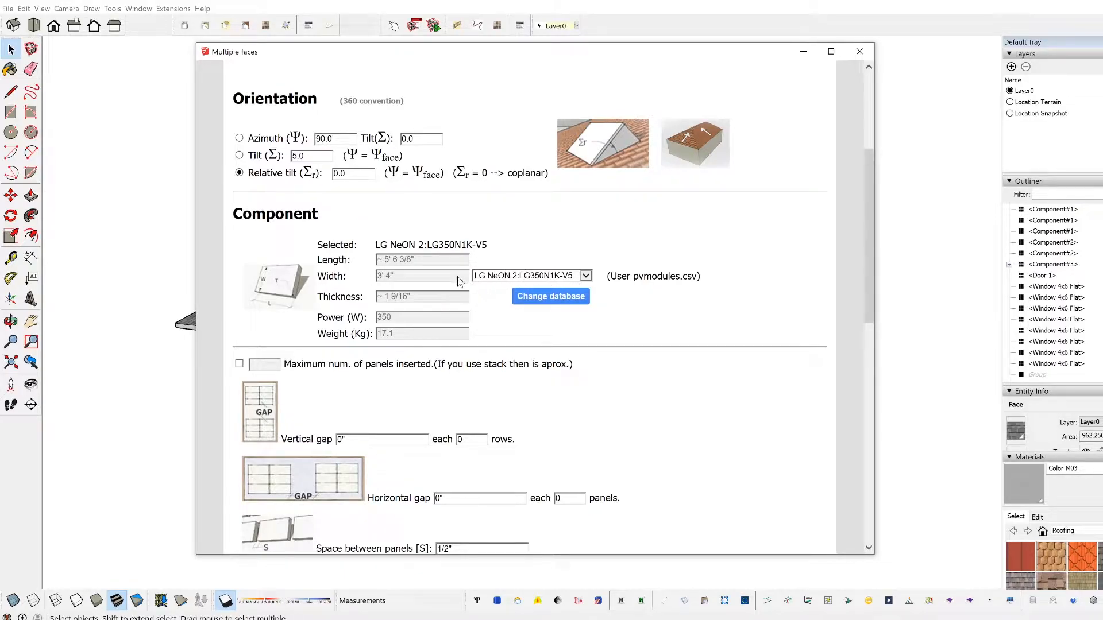
Step: Set the space between panels to 1/4"
{"action": "scroll", "coordinate": [463, 282], "scroll_direction": "down", "scroll_amount": 2}
{"action": "scroll", "coordinate": [459, 208], "scroll_direction": "down", "scroll_amount": 1}
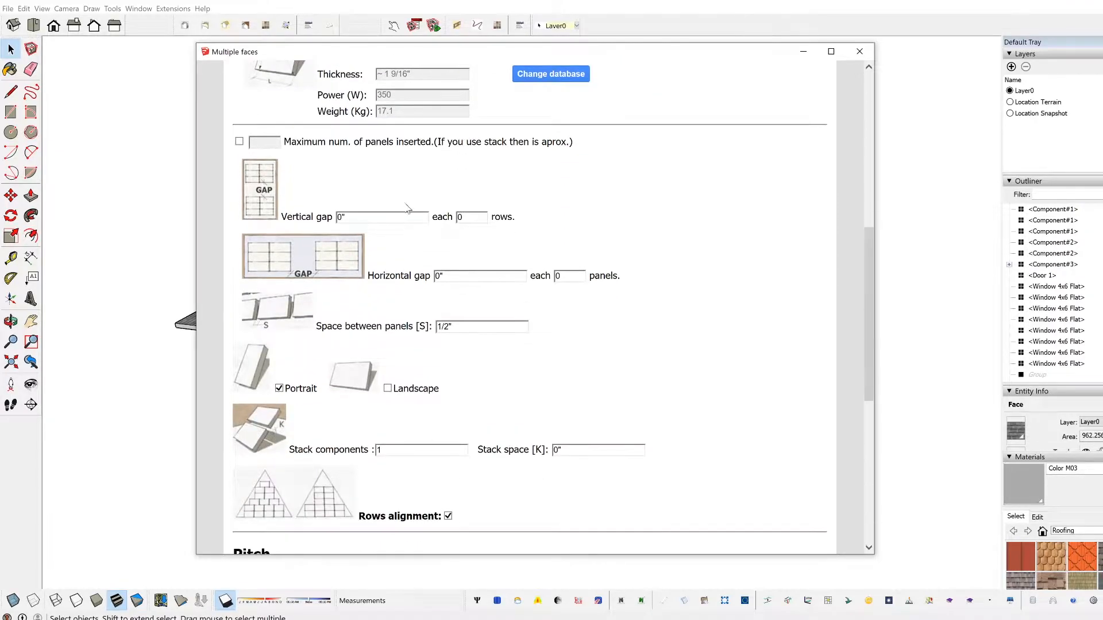
{"action": "scroll", "coordinate": [417, 173], "scroll_direction": "down", "scroll_amount": 2}
{"action": "scroll", "coordinate": [534, 304], "scroll_direction": "up", "scroll_amount": 2}
{"action": "scroll", "coordinate": [308, 325], "scroll_direction": "down", "scroll_amount": 1}
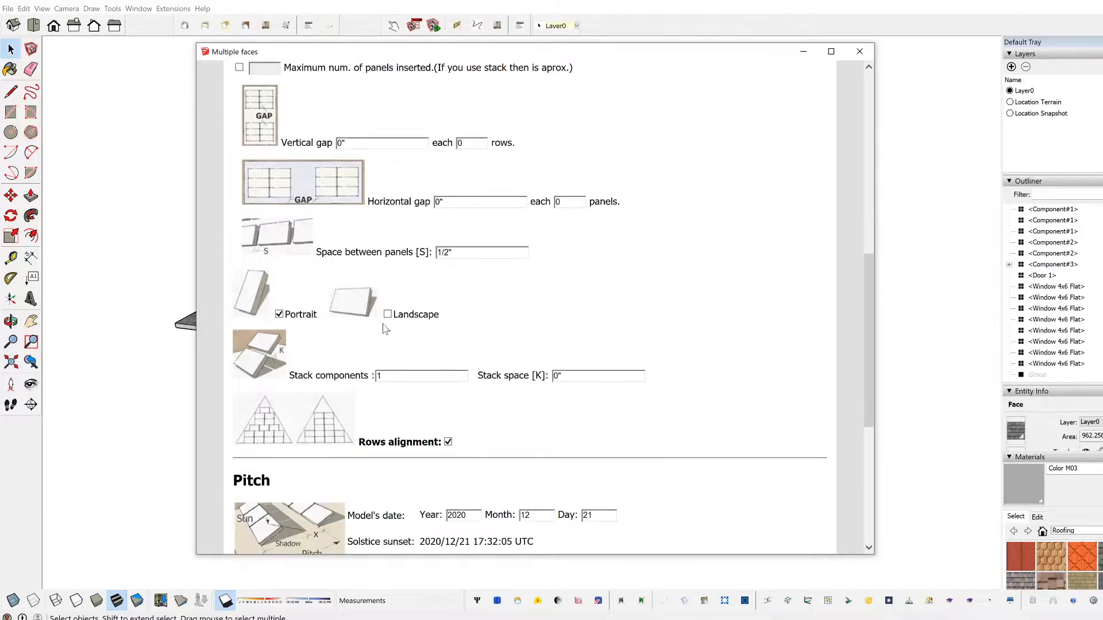
{"action": "double_click", "coordinate": [447, 253]}
{"action": "type", "text": "1/"}
{"action": "left_click", "coordinate": [490, 294]}
{"action": "scroll", "coordinate": [353, 398], "scroll_direction": "down", "scroll_amount": 1}
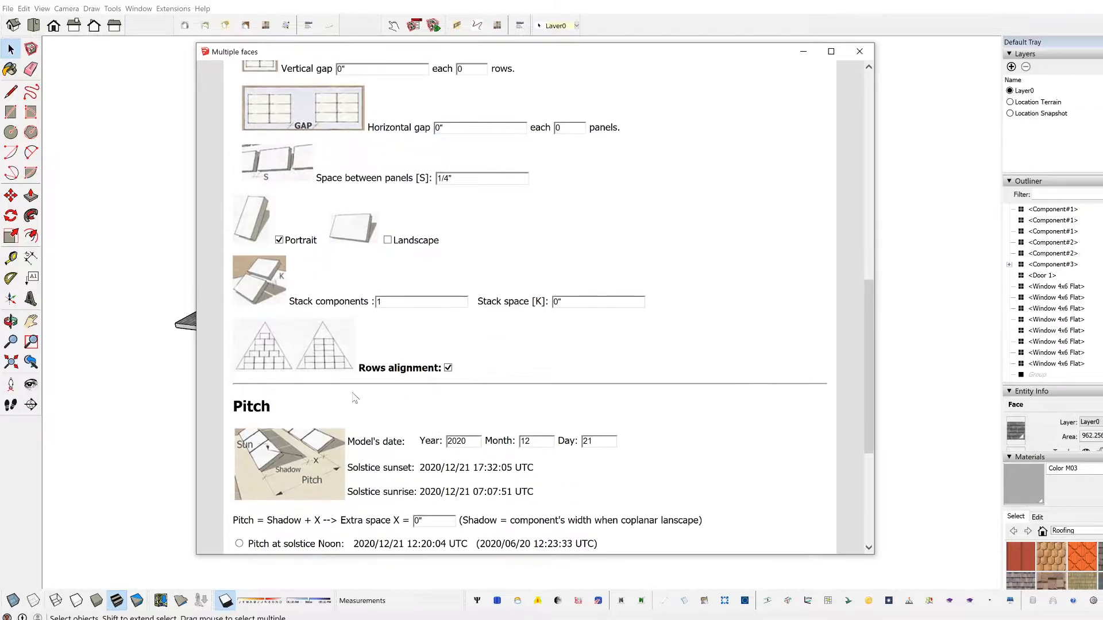
Step: Examine the Portrait, Stack components, Stack space and Rows alignment options for the panel layout
{"action": "scroll", "coordinate": [390, 328], "scroll_direction": "up", "scroll_amount": 1}
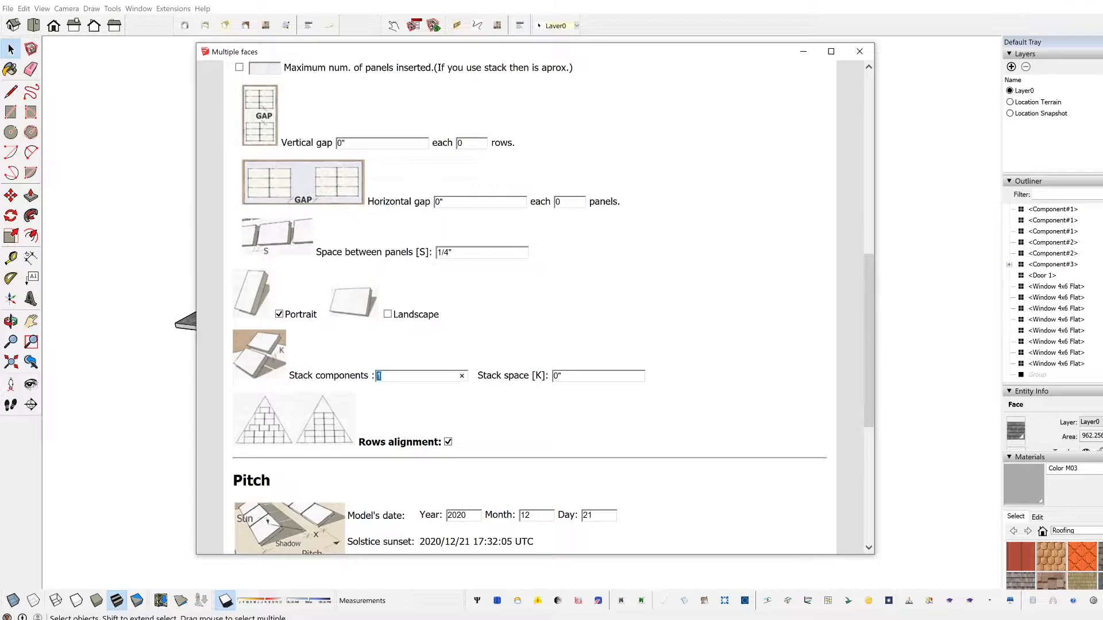
{"action": "left_click", "coordinate": [346, 388]}
{"action": "scroll", "coordinate": [451, 425], "scroll_direction": "down", "scroll_amount": 1}
{"action": "scroll", "coordinate": [375, 327], "scroll_direction": "up", "scroll_amount": 2}
{"action": "scroll", "coordinate": [345, 316], "scroll_direction": "down", "scroll_amount": 4}
{"action": "scroll", "coordinate": [304, 295], "scroll_direction": "down", "scroll_amount": 1}
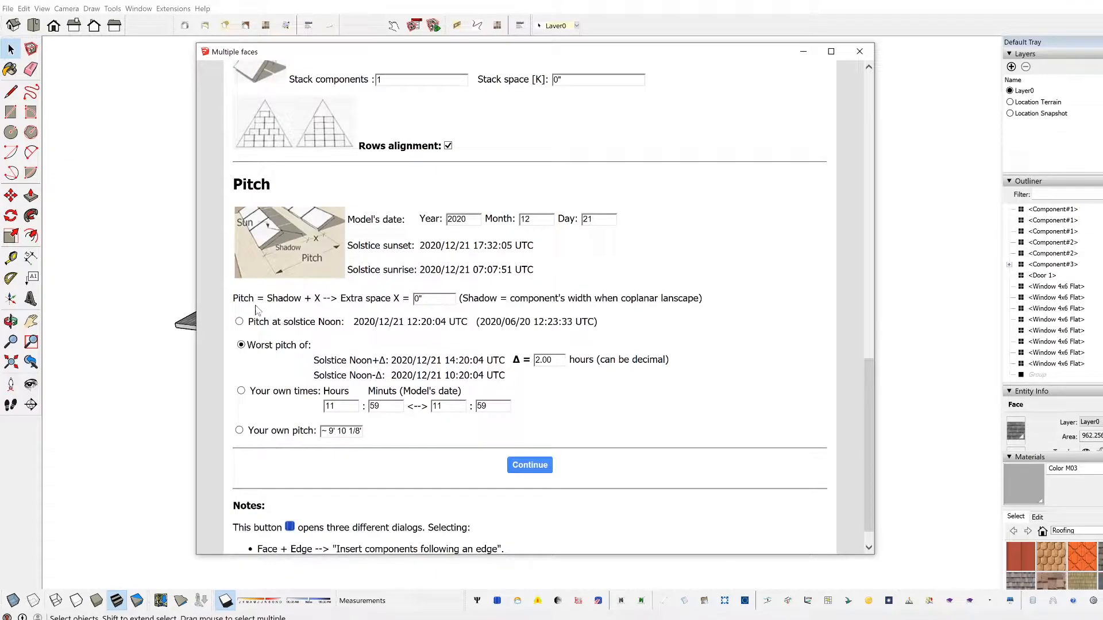
Step: Examine the Pitch settings, including the model's date, the extra space X and the row pitch options
{"action": "left_click", "coordinate": [435, 300]}
{"action": "double_click", "coordinate": [417, 299]}
{"action": "double_click", "coordinate": [462, 219]}
{"action": "left_click", "coordinate": [462, 220]}
{"action": "double_click", "coordinate": [418, 299]}
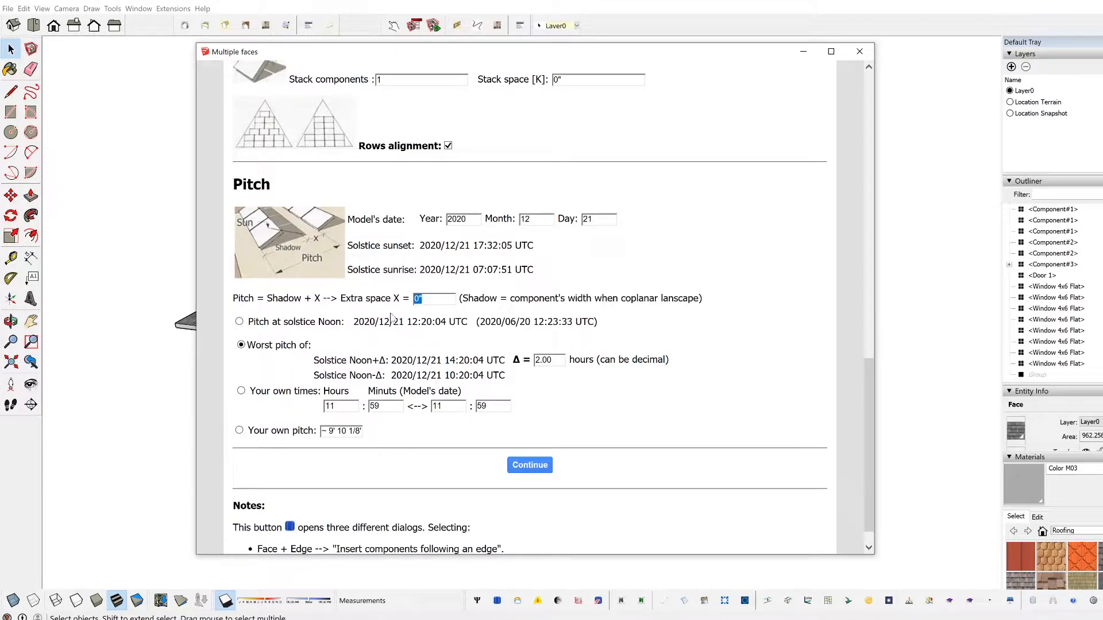
{"action": "left_click", "coordinate": [428, 300]}
{"action": "double_click", "coordinate": [419, 299]}
{"action": "scroll", "coordinate": [530, 307], "scroll_direction": "down", "scroll_amount": 1}
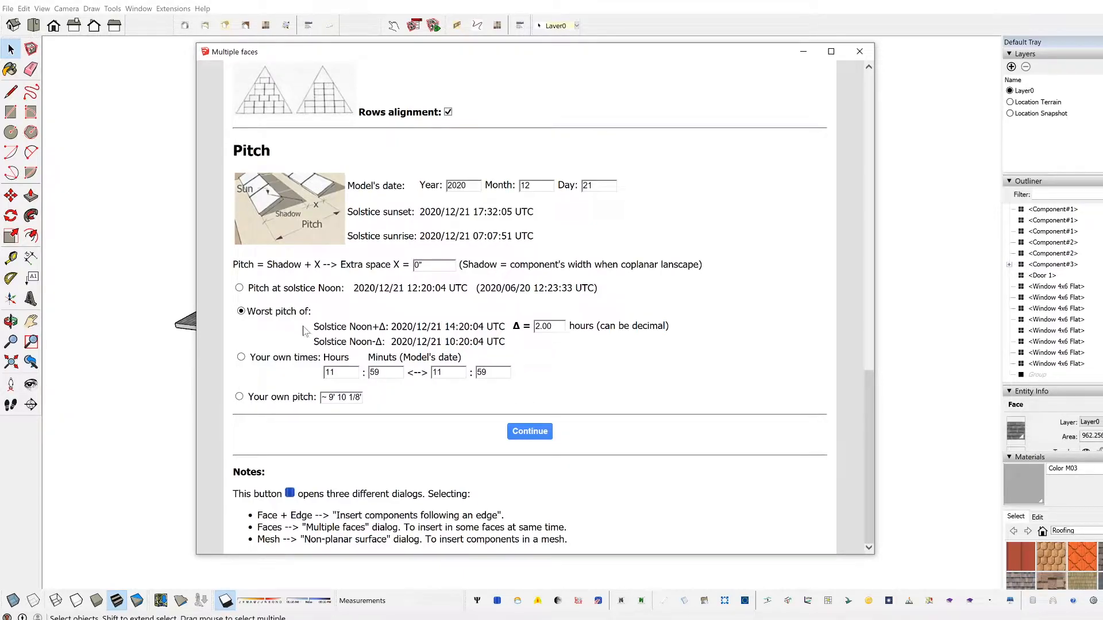
{"action": "scroll", "coordinate": [524, 375], "scroll_direction": "up", "scroll_amount": 15}
{"action": "scroll", "coordinate": [533, 393], "scroll_direction": "down", "scroll_amount": 15}
Step: Insert the LG NeON 2 panels across the selected shingled roof face with the configured settings
{"action": "left_click", "coordinate": [530, 435]}
{"action": "left_click", "coordinate": [608, 431]}
{"action": "middle_click_drag", "start_coordinate": [608, 431], "coordinate": [861, 417]}
{"action": "middle_click_drag", "start_coordinate": [375, 360], "coordinate": [864, 343]}
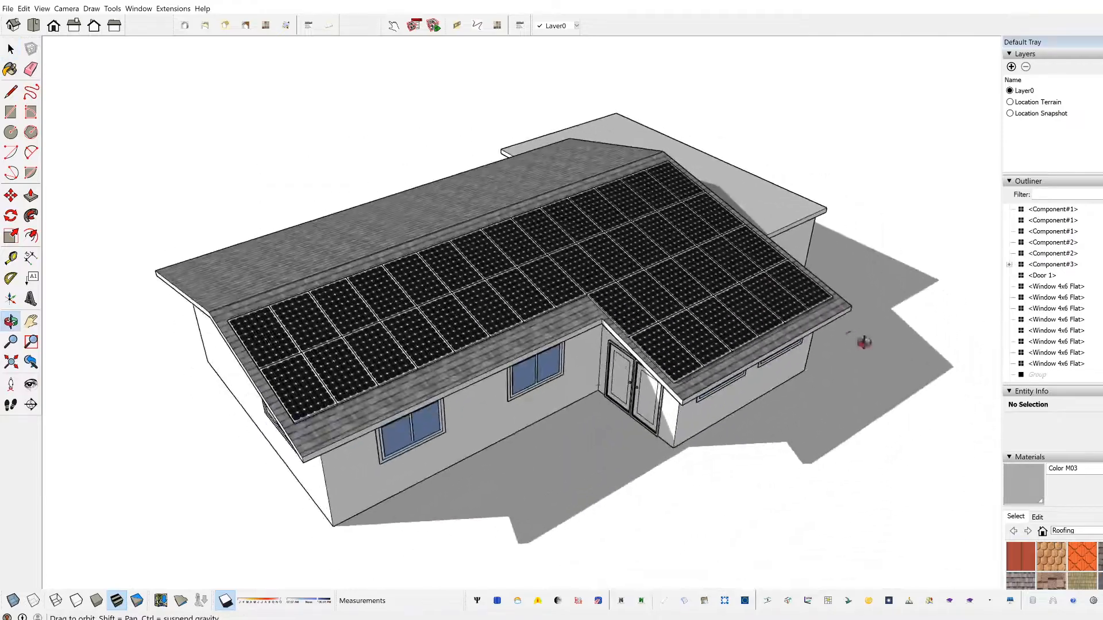
{"action": "scroll", "coordinate": [341, 340], "scroll_direction": "up", "scroll_amount": 1}
{"action": "double_click", "coordinate": [336, 360]}
{"action": "middle_click_drag", "start_coordinate": [286, 393], "coordinate": [586, 405]}
{"action": "middle_click_drag", "start_coordinate": [334, 325], "coordinate": [240, 367]}
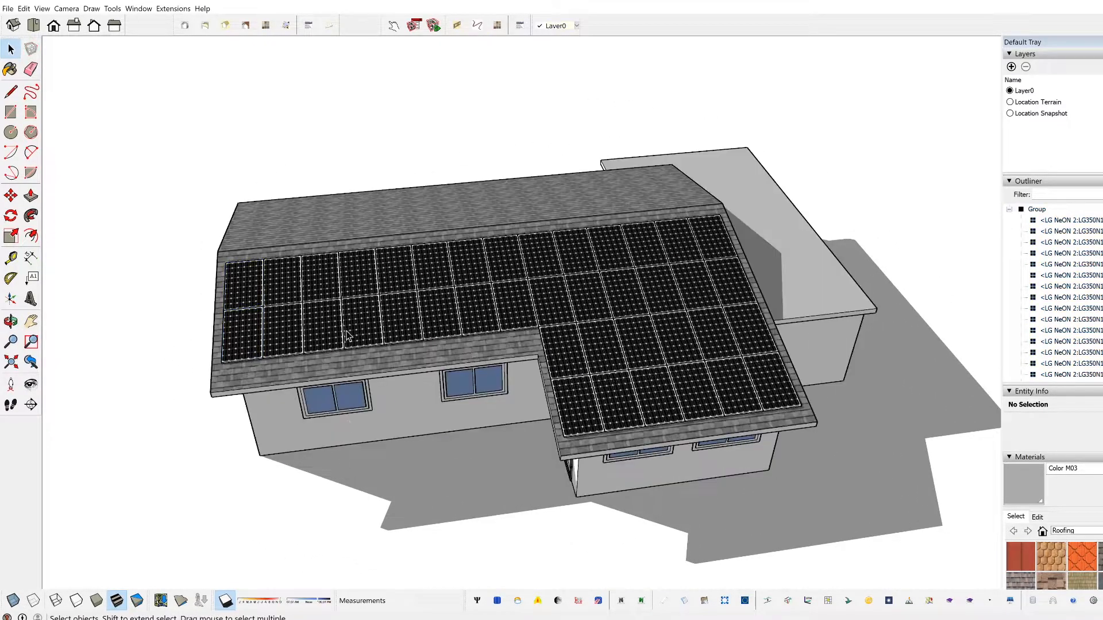
{"action": "middle_click_drag", "start_coordinate": [324, 322], "coordinate": [405, 356]}
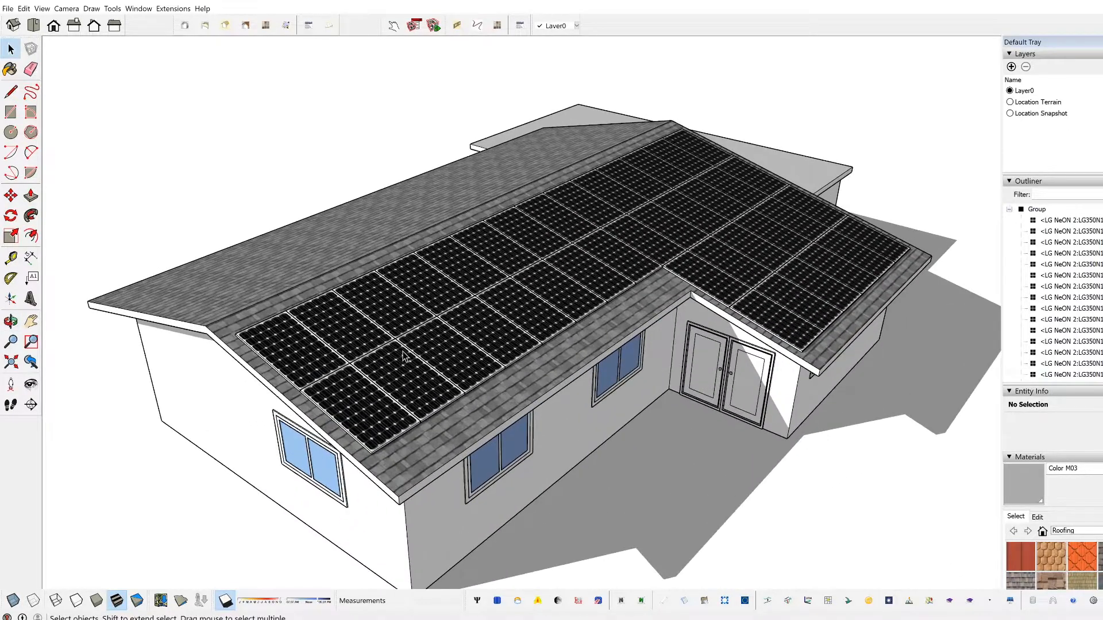
Step: Open the group of inserted roof panels for editing and select the single panel at the outer lower corner
{"action": "left_click", "coordinate": [404, 356]}
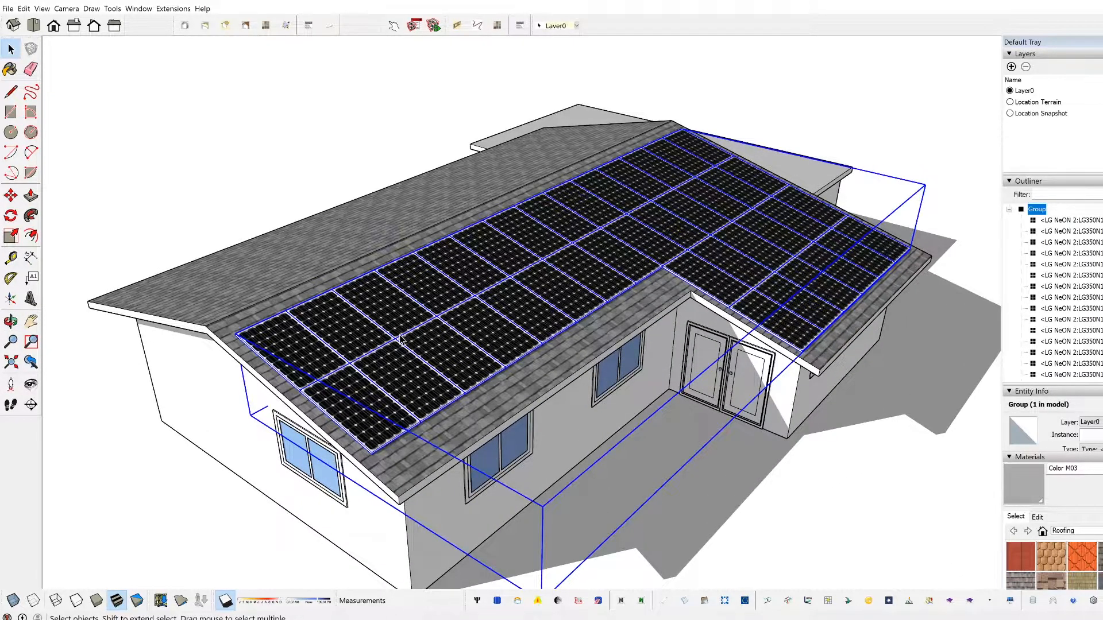
{"action": "double_click", "coordinate": [400, 339]}
{"action": "middle_click_drag", "start_coordinate": [400, 339], "coordinate": [386, 411]}
{"action": "scroll", "coordinate": [402, 390], "scroll_direction": "up", "scroll_amount": 5}
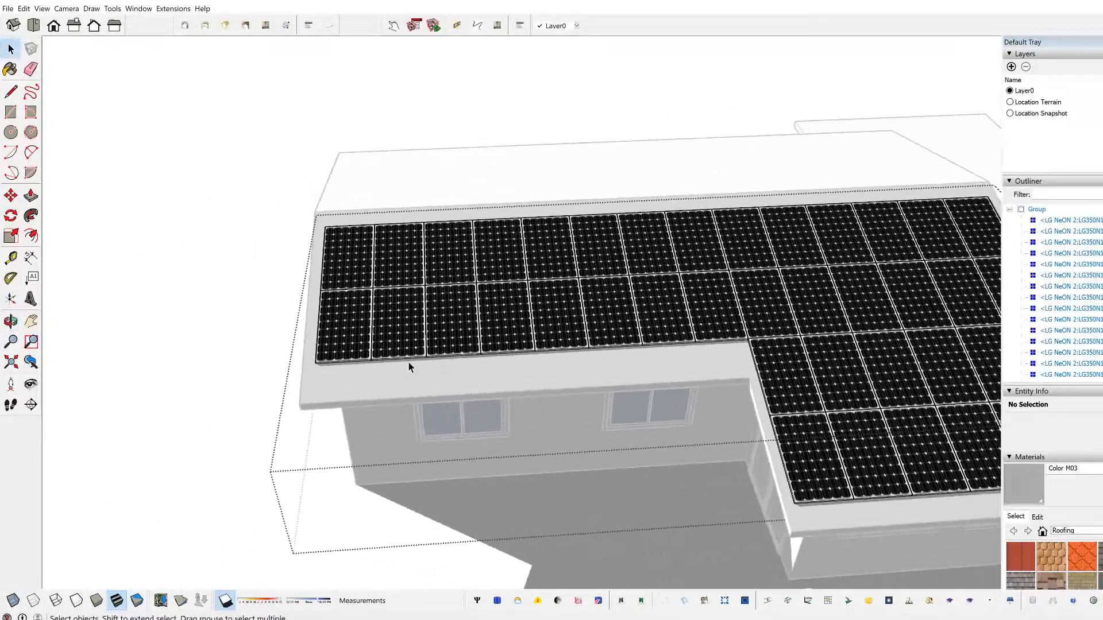
{"action": "scroll", "coordinate": [314, 338], "scroll_direction": "down", "scroll_amount": 4}
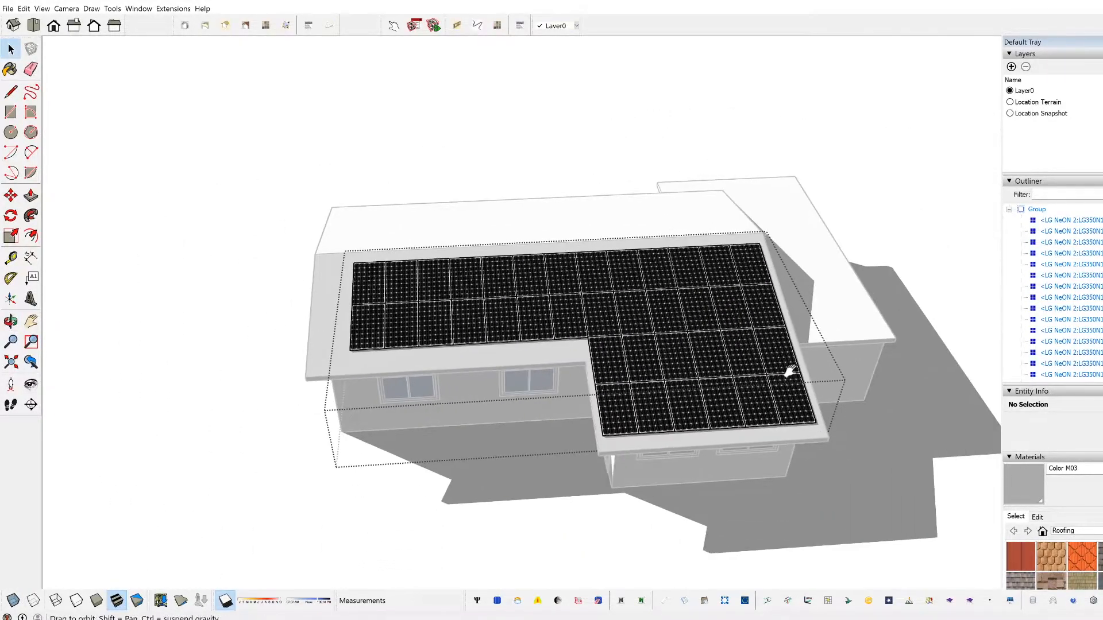
{"action": "middle_click_drag", "start_coordinate": [315, 339], "coordinate": [657, 359]}
{"action": "middle_click_drag", "start_coordinate": [710, 409], "coordinate": [539, 351]}
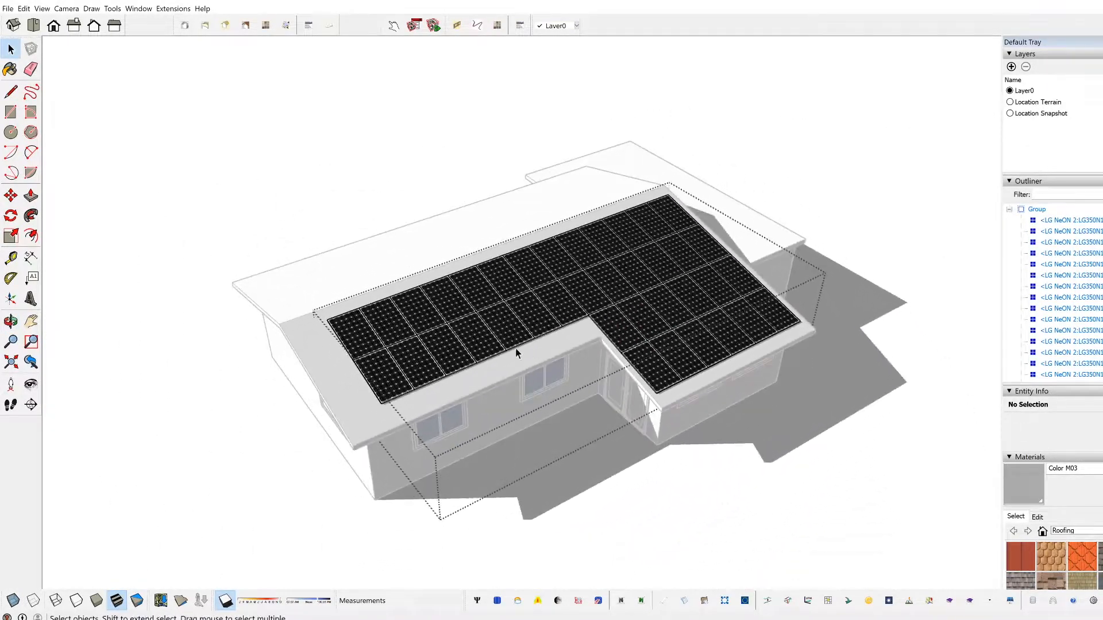
{"action": "scroll", "coordinate": [405, 348], "scroll_direction": "up", "scroll_amount": 3}
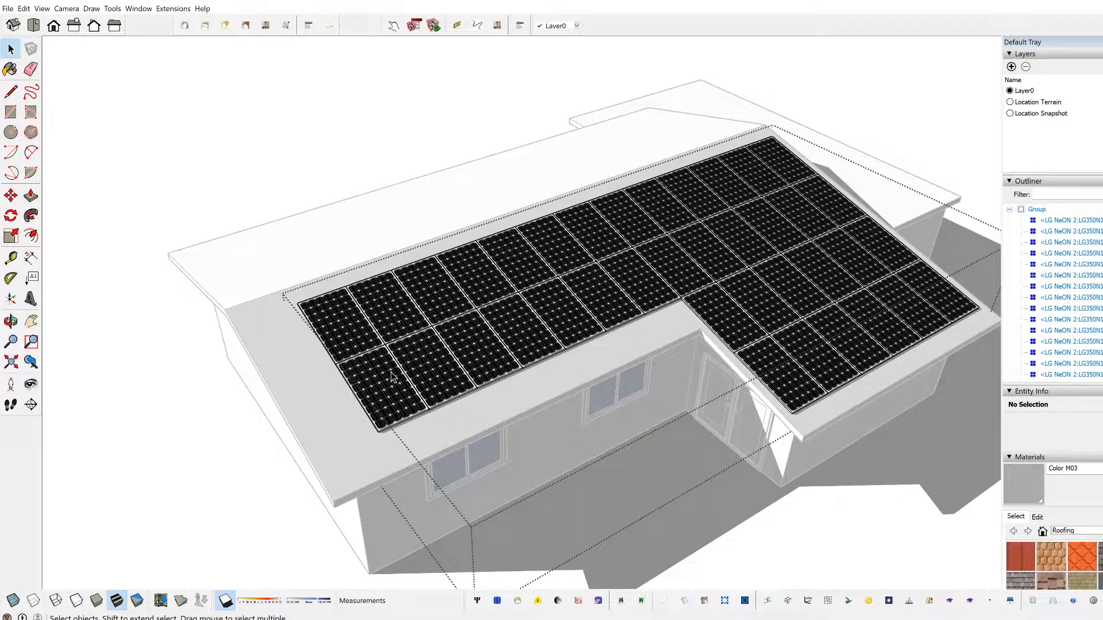
{"action": "left_click", "coordinate": [392, 377]}
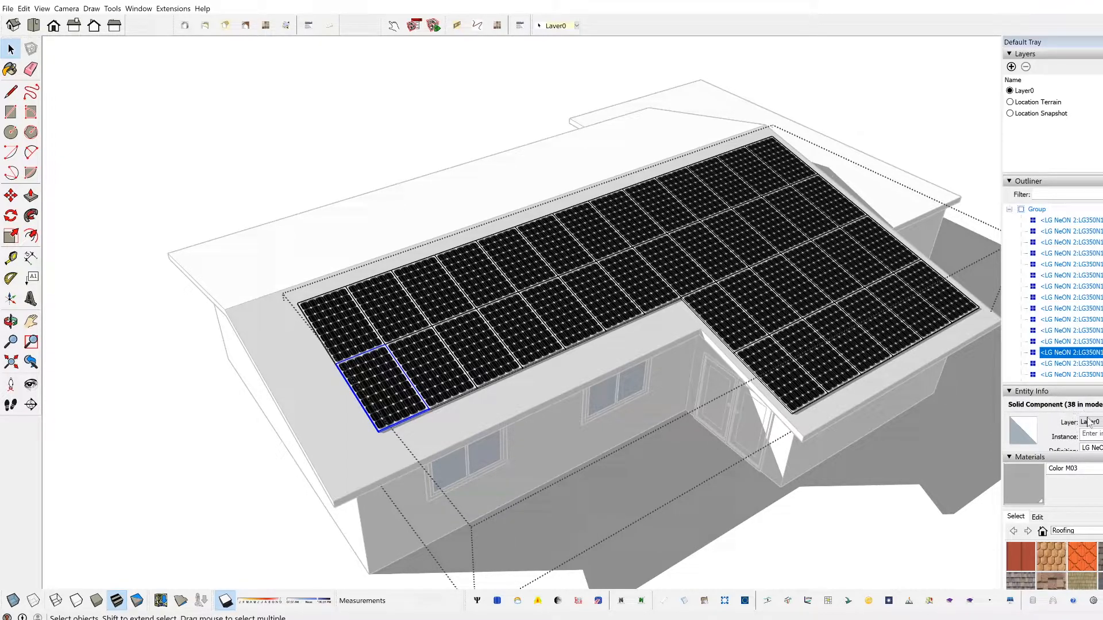
Step: Delete the four-panel column at the carport end of the roof and the two-panel inner column over the entrance section
{"action": "middle_click_drag", "start_coordinate": [767, 418], "coordinate": [607, 404]}
{"action": "left_click_drag", "start_coordinate": [768, 443], "coordinate": [701, 198]}
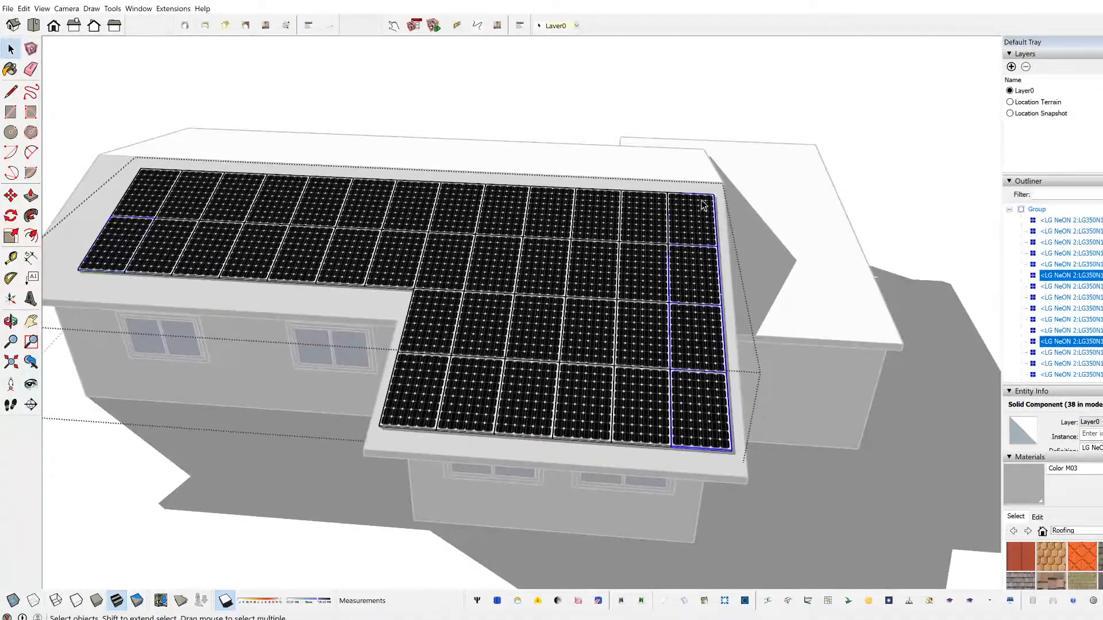
{"action": "key", "text": "Delete"}
{"action": "middle_click_drag", "start_coordinate": [412, 348], "coordinate": [442, 363]}
{"action": "left_click_drag", "start_coordinate": [441, 442], "coordinate": [426, 340]}
{"action": "key", "text": "Delete"}
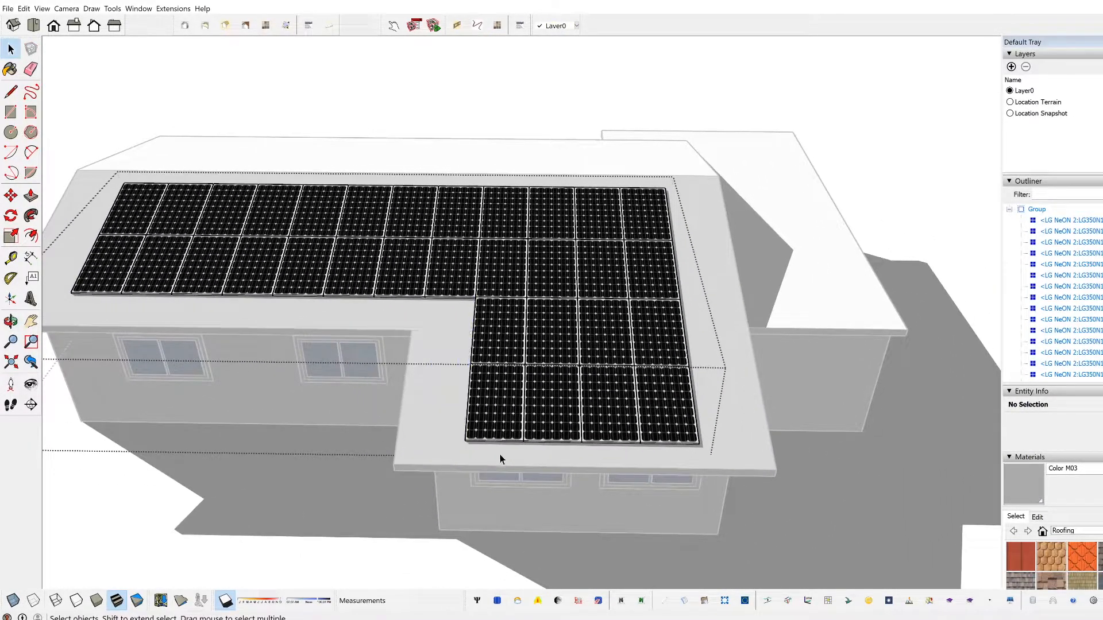
Step: Insert LG NeON 2 panels on the flat carport roof face using the Tilt orientation of 5.0
{"action": "scroll", "coordinate": [577, 355], "scroll_direction": "down", "scroll_amount": 2}
{"action": "middle_click_drag", "start_coordinate": [385, 385], "coordinate": [598, 379]}
{"action": "scroll", "coordinate": [489, 392], "scroll_direction": "down", "scroll_amount": 1}
{"action": "left_click", "coordinate": [733, 457]}
{"action": "middle_click_drag", "start_coordinate": [733, 456], "coordinate": [456, 384]}
{"action": "middle_click_drag", "start_coordinate": [647, 357], "coordinate": [701, 394]}
{"action": "scroll", "coordinate": [634, 370], "scroll_direction": "up", "scroll_amount": 2}
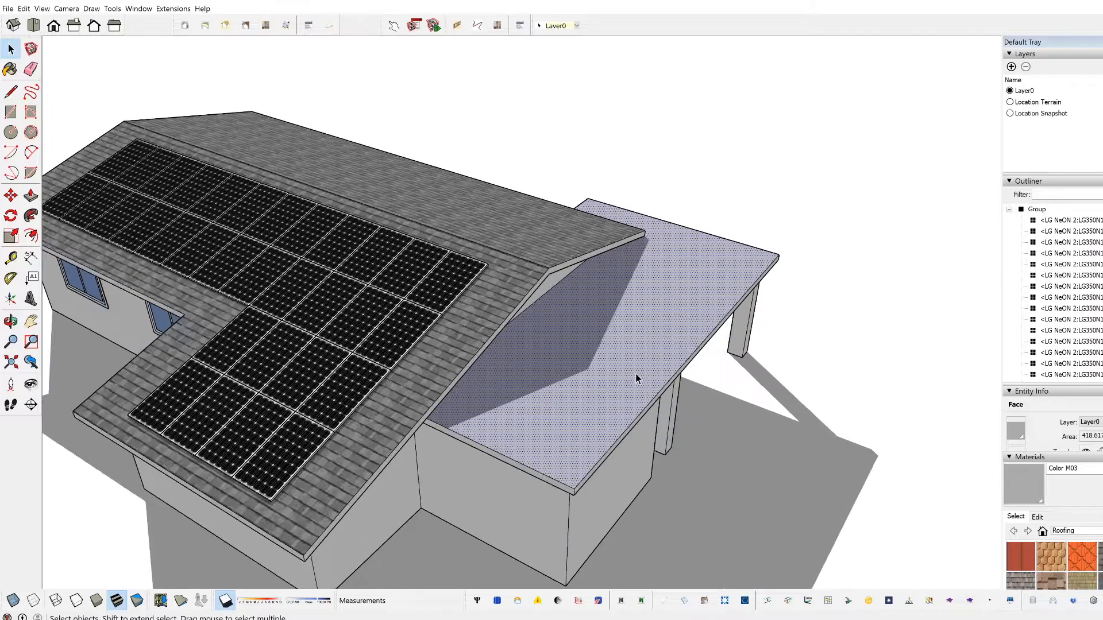
{"action": "middle_click_drag", "start_coordinate": [634, 371], "coordinate": [560, 366]}
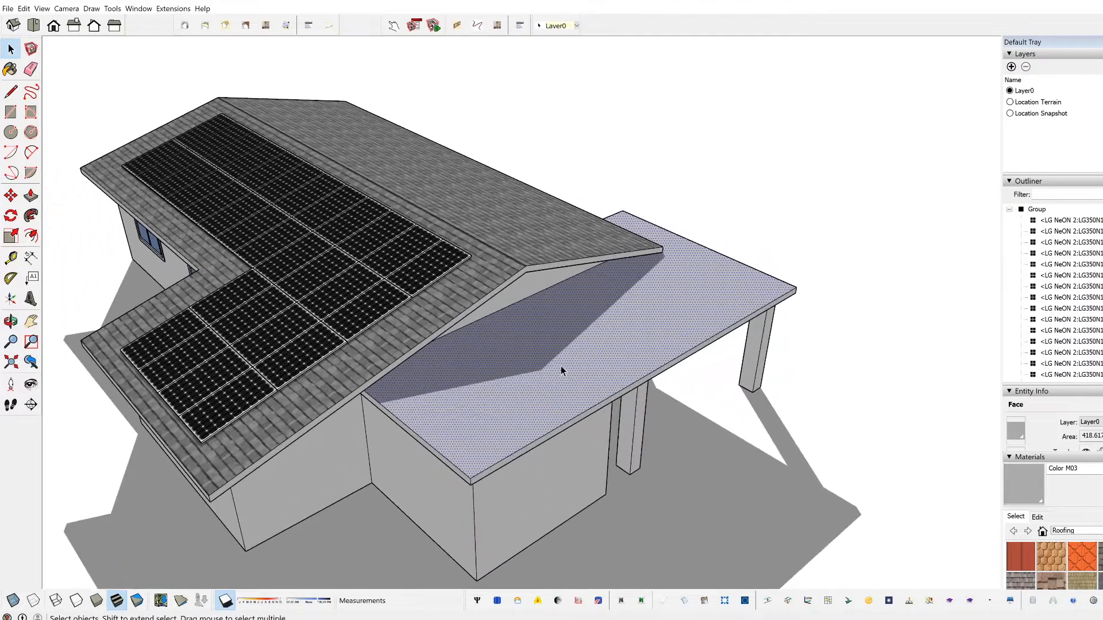
{"action": "left_click", "coordinate": [496, 601]}
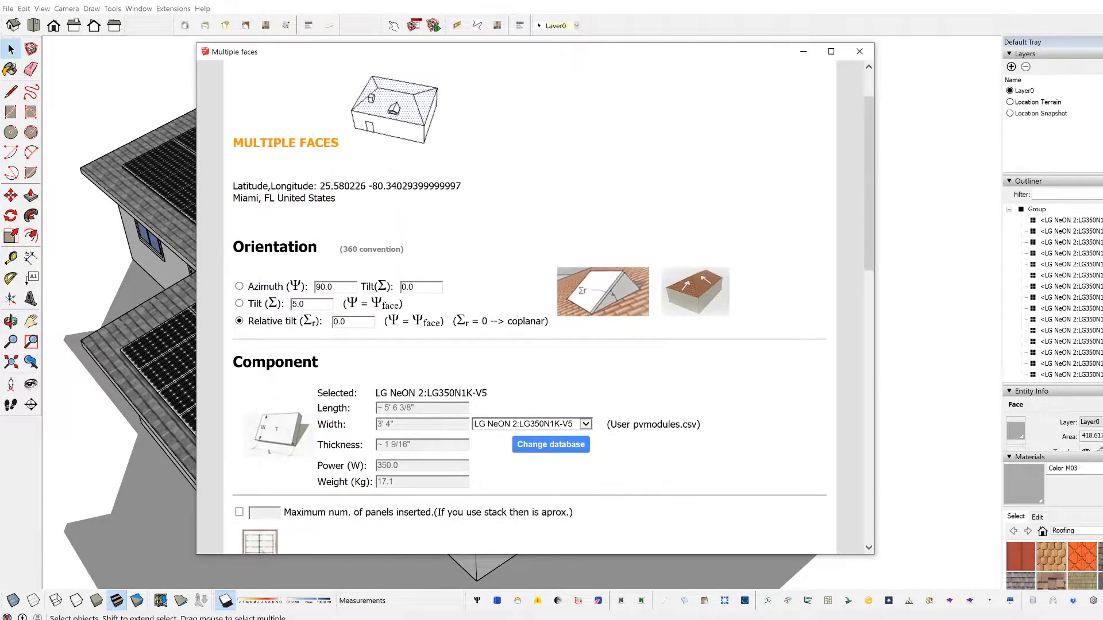
{"action": "left_click", "coordinate": [240, 304]}
{"action": "scroll", "coordinate": [487, 354], "scroll_direction": "down", "scroll_amount": 12}
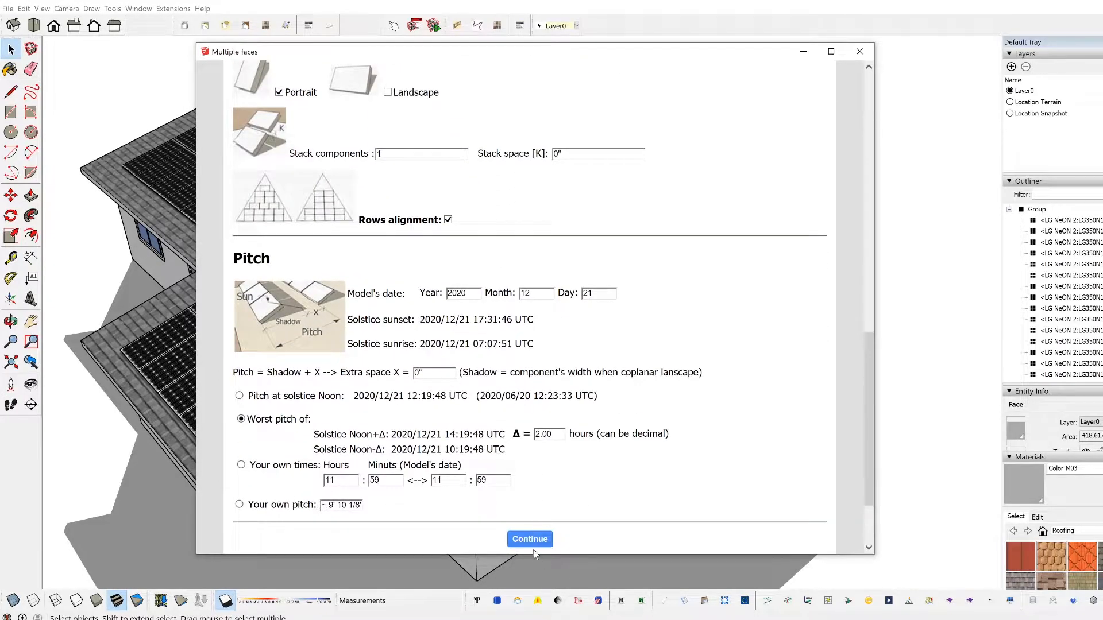
{"action": "left_click", "coordinate": [533, 540]}
{"action": "middle_click_drag", "start_coordinate": [442, 400], "coordinate": [434, 270]}
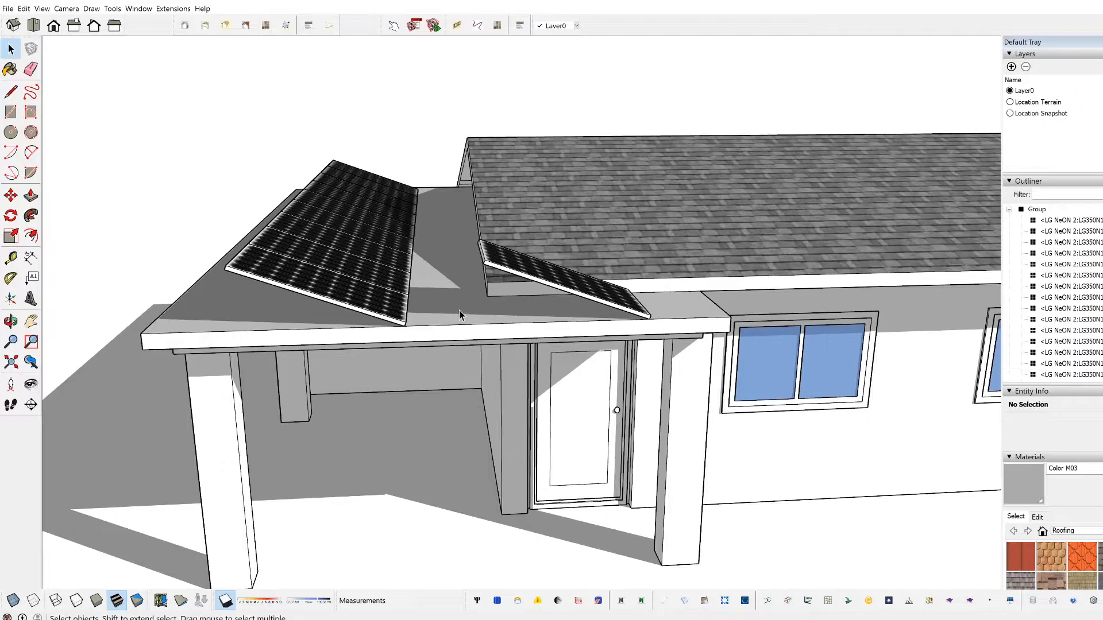
{"action": "middle_click_drag", "start_coordinate": [460, 315], "coordinate": [360, 359]}
{"action": "scroll", "coordinate": [427, 311], "scroll_direction": "up", "scroll_amount": 2}
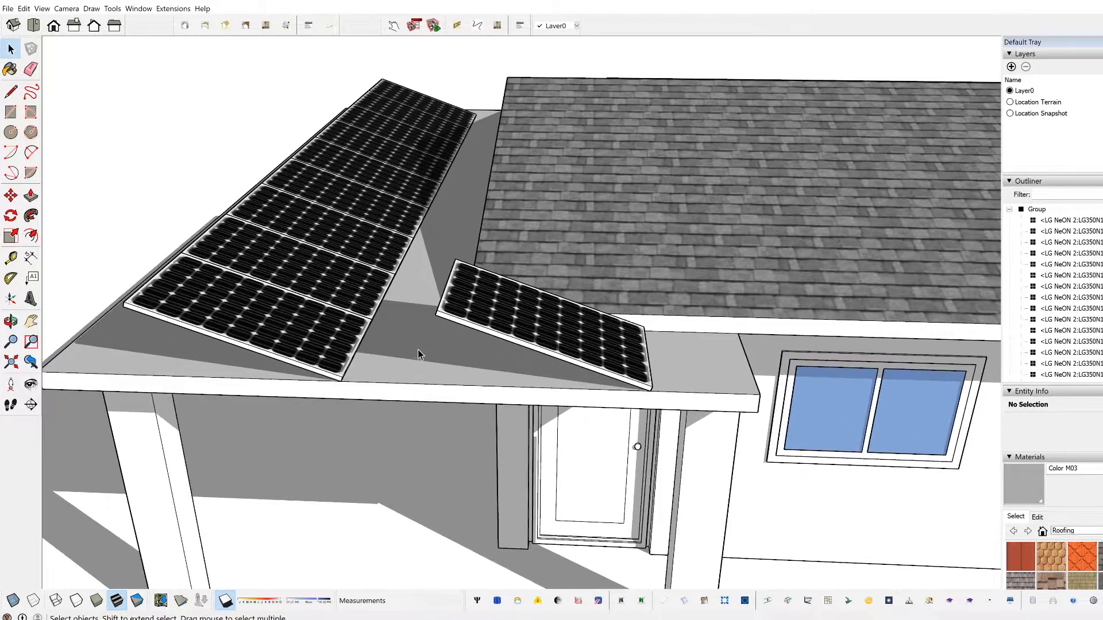
Step: Draw a line from the single tilted panel's raised corner down to the flat roof and across to the neighbouring row's corner
{"action": "key", "text": "l"}
{"action": "left_click", "coordinate": [435, 315]}
{"action": "left_click", "coordinate": [342, 380]}
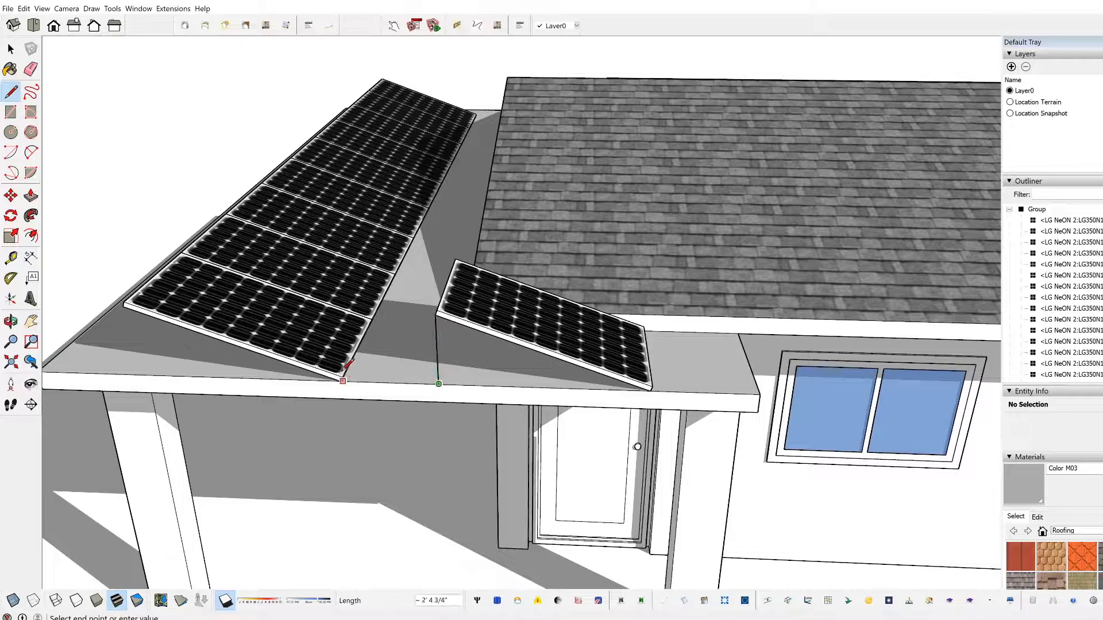
{"action": "scroll", "coordinate": [342, 380], "scroll_direction": "up", "scroll_amount": 3}
{"action": "left_click", "coordinate": [340, 388]}
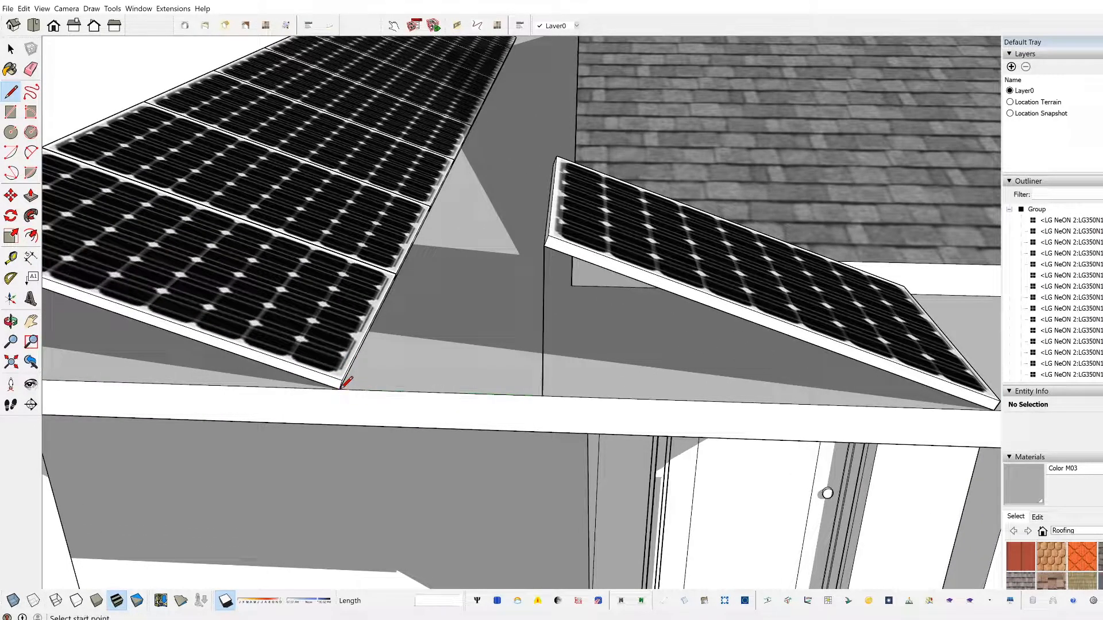
Step: Erase the lines drawn between the tilted panels on the flat carport roof
{"action": "scroll", "coordinate": [466, 355], "scroll_direction": "down", "scroll_amount": 6}
{"action": "key", "text": "e"}
{"action": "scroll", "coordinate": [486, 351], "scroll_direction": "up", "scroll_amount": 4}
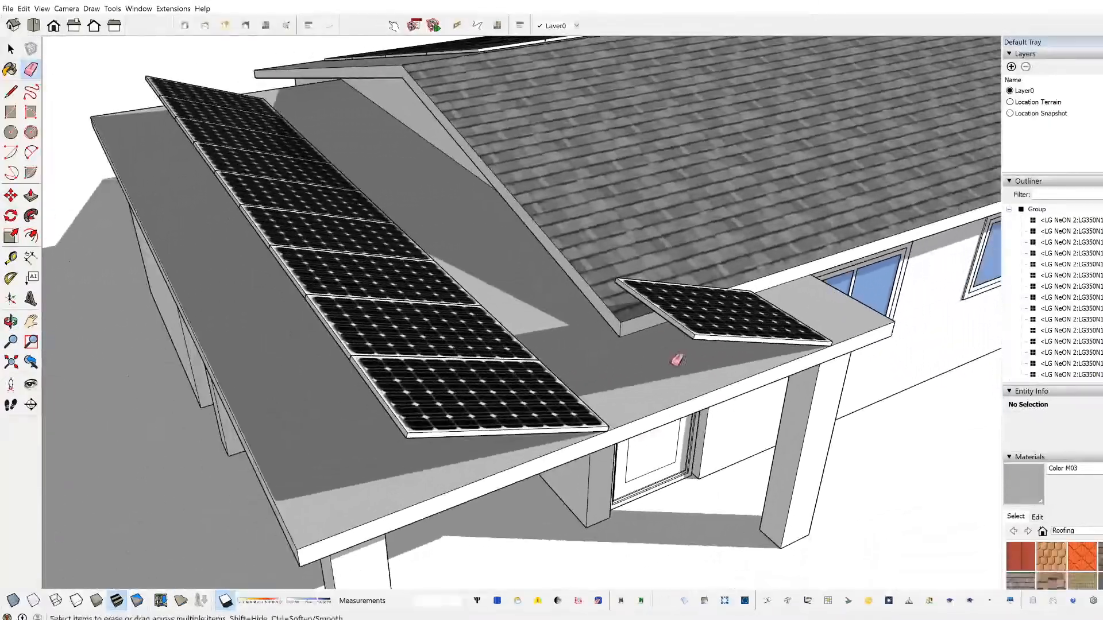
{"action": "middle_click_drag", "start_coordinate": [598, 332], "coordinate": [459, 335]}
{"action": "mouse_move", "coordinate": [260, 301]}
{"action": "middle_mouse_down"}
{"action": "mouse_move", "coordinate": [470, 305]}
{"action": "mouse_move", "coordinate": [684, 345]}
{"action": "middle_mouse_up"}
{"action": "scroll", "coordinate": [677, 346], "scroll_direction": "down", "scroll_amount": 3}
{"action": "middle_click_drag", "start_coordinate": [517, 372], "coordinate": [701, 358]}
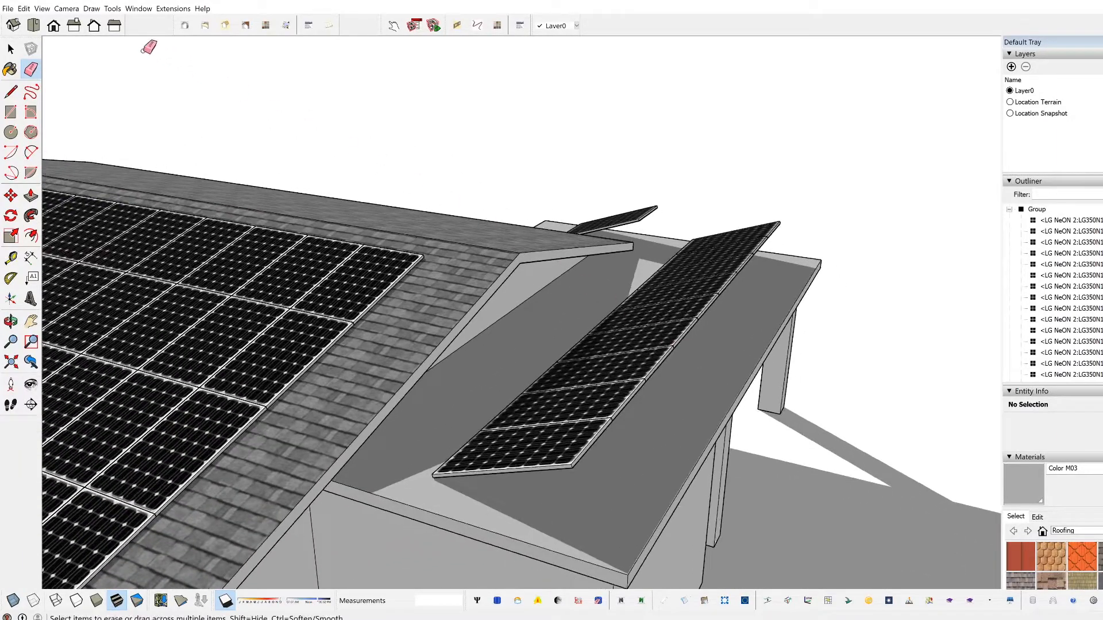
Step: Look at the model's Geo-location options for imagery, location and terrain
{"action": "left_click", "coordinate": [11, 9]}
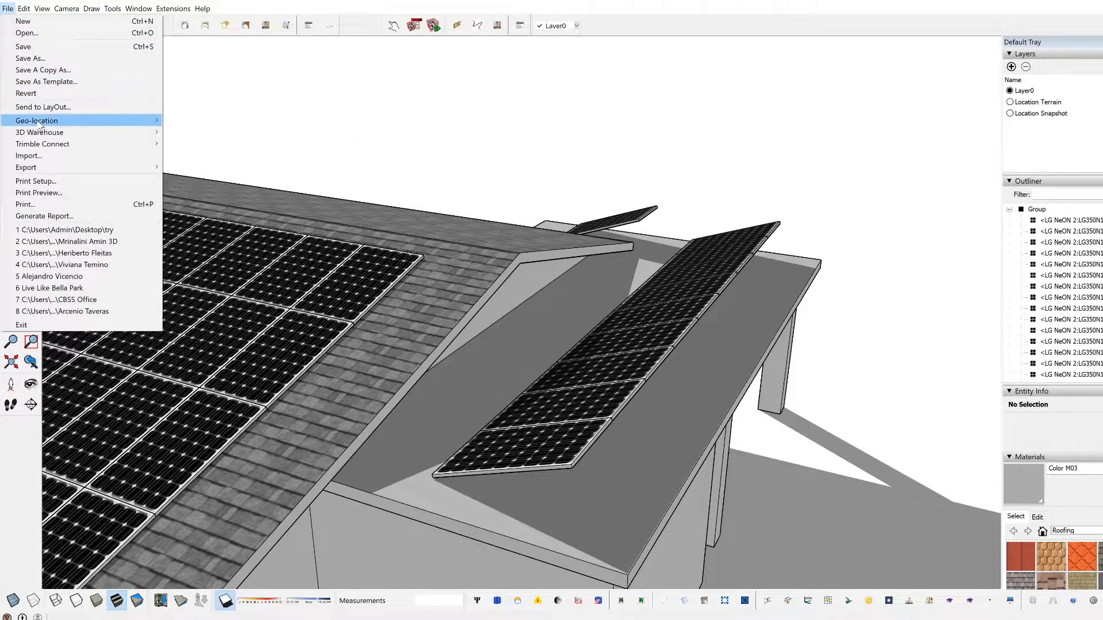
{"action": "mouse_move", "coordinate": [41, 124]}
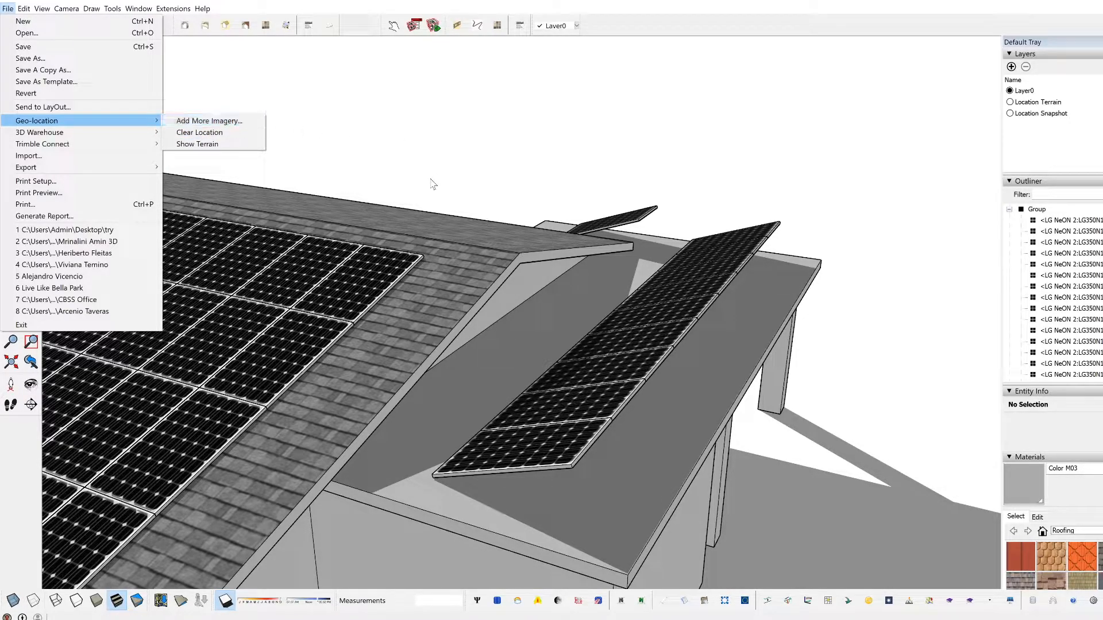
{"action": "left_click", "coordinate": [378, 167]}
{"action": "mouse_move", "coordinate": [315, 179]}
{"action": "left_mouse_down"}
{"action": "mouse_move", "coordinate": [442, 288]}
{"action": "mouse_move", "coordinate": [262, 383]}
{"action": "mouse_move", "coordinate": [332, 352]}
{"action": "mouse_move", "coordinate": [328, 387]}
{"action": "mouse_move", "coordinate": [622, 372]}
{"action": "left_mouse_up"}
{"action": "key", "text": "e"}
Step: Delete the tilted panels from the flat carport roof
{"action": "mouse_move", "coordinate": [618, 295]}
{"action": "middle_mouse_down"}
{"action": "mouse_move", "coordinate": [648, 226]}
{"action": "mouse_move", "coordinate": [657, 322]}
{"action": "mouse_move", "coordinate": [707, 311]}
{"action": "mouse_move", "coordinate": [216, 377]}
{"action": "mouse_move", "coordinate": [552, 364]}
{"action": "mouse_move", "coordinate": [460, 254]}
{"action": "middle_mouse_up"}
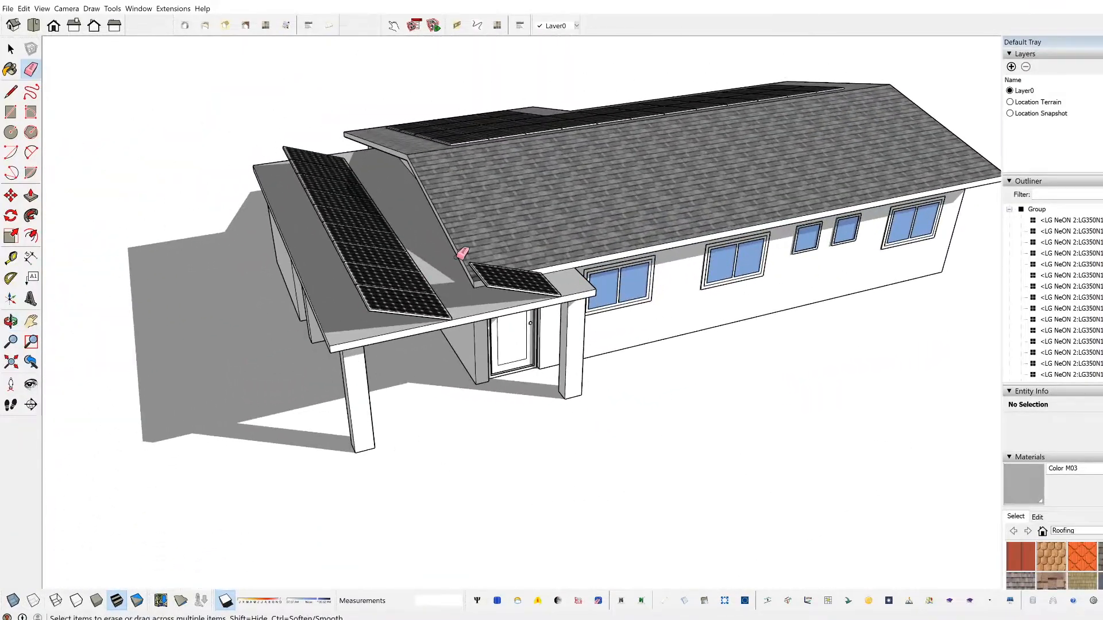
{"action": "scroll", "coordinate": [544, 325], "scroll_direction": "up", "scroll_amount": 4}
{"action": "mouse_move", "coordinate": [324, 337]}
{"action": "middle_mouse_down"}
{"action": "mouse_move", "coordinate": [393, 369]}
{"action": "mouse_move", "coordinate": [419, 290]}
{"action": "middle_mouse_up"}
{"action": "scroll", "coordinate": [508, 344], "scroll_direction": "up", "scroll_amount": 2}
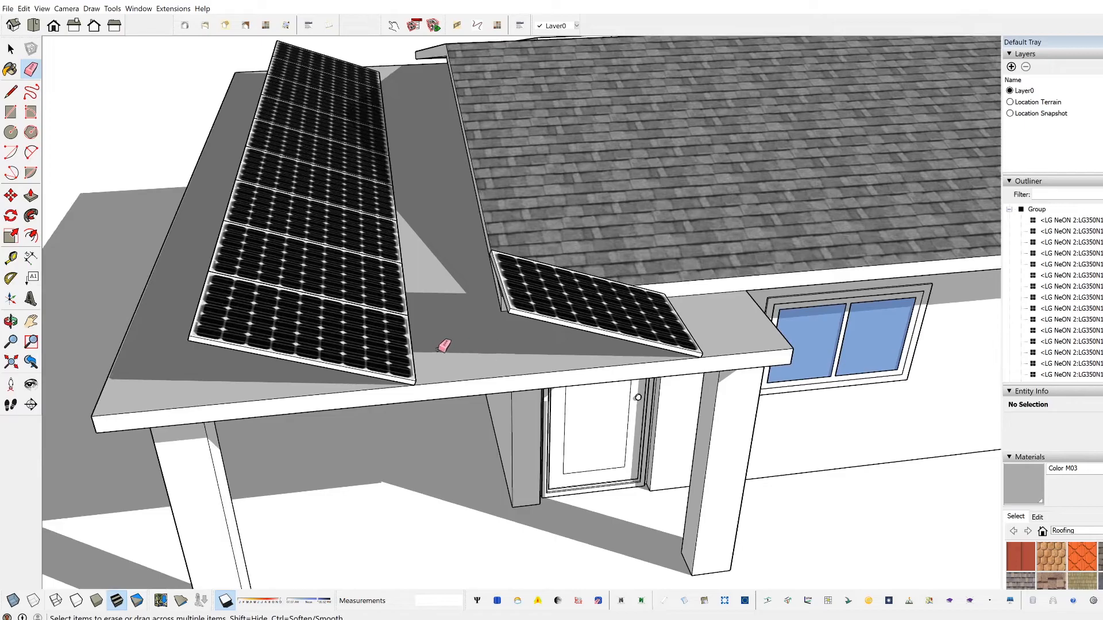
{"action": "scroll", "coordinate": [454, 339], "scroll_direction": "down", "scroll_amount": 3}
{"action": "key", "text": "space"}
{"action": "left_click", "coordinate": [535, 337]}
{"action": "key", "text": "Delete"}
{"action": "middle_click_drag", "start_coordinate": [212, 241], "coordinate": [529, 279]}
{"action": "scroll", "coordinate": [529, 280], "scroll_direction": "down", "scroll_amount": 3}
{"action": "middle_click_drag", "start_coordinate": [362, 302], "coordinate": [610, 341]}
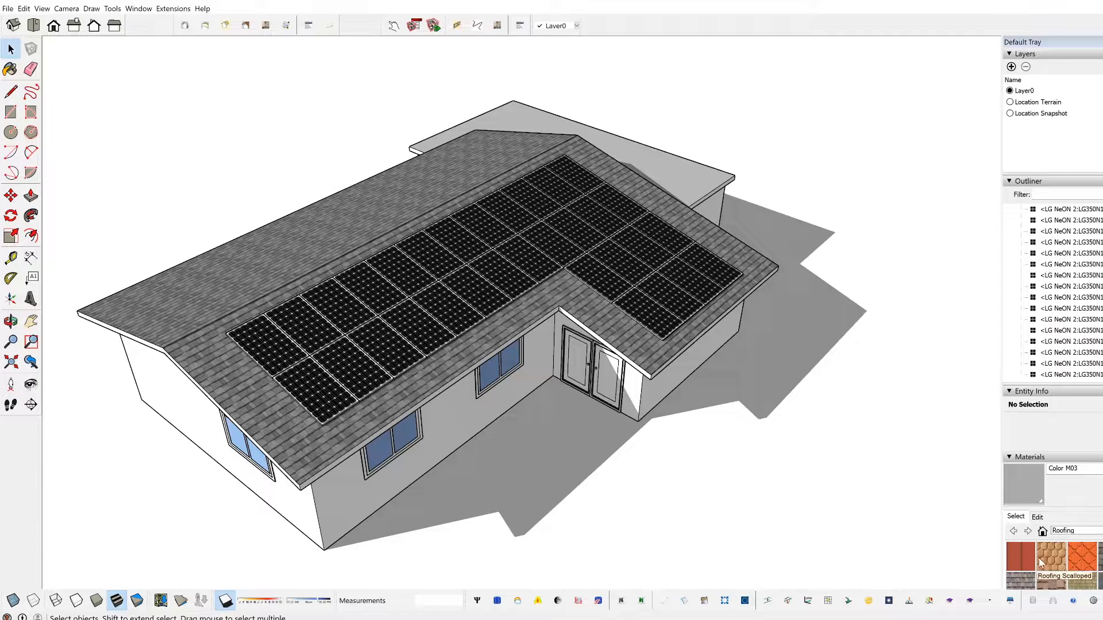
Step: Examine the user database form for adding a custom panel, including its dimension, power, weight, technology and texture fields
{"action": "left_click", "coordinate": [1053, 600]}
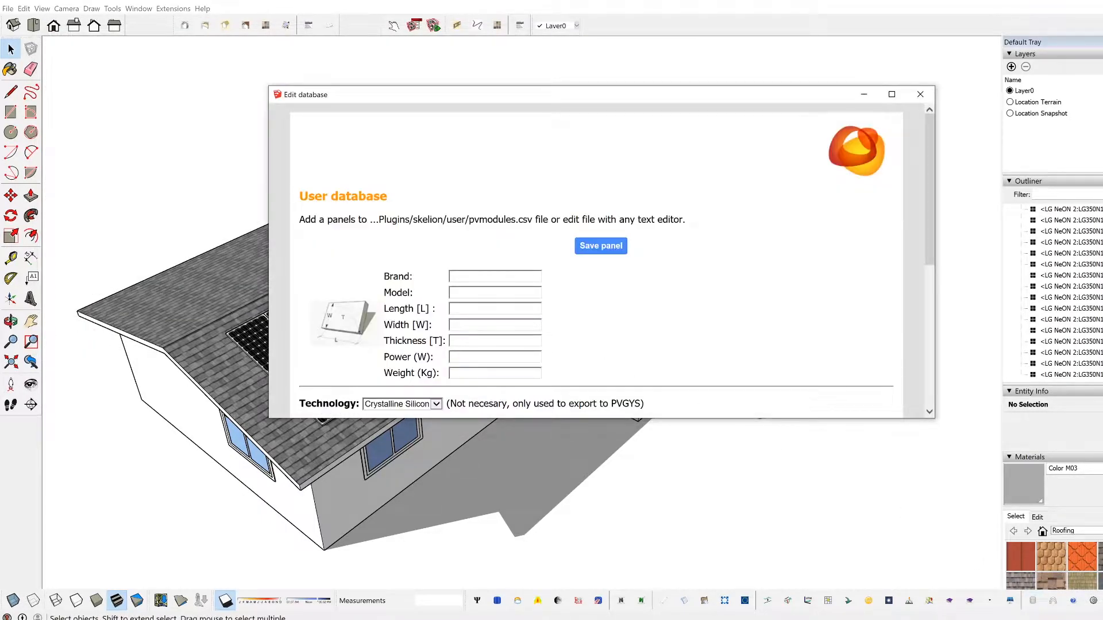
{"action": "scroll", "coordinate": [396, 291], "scroll_direction": "down", "scroll_amount": 3}
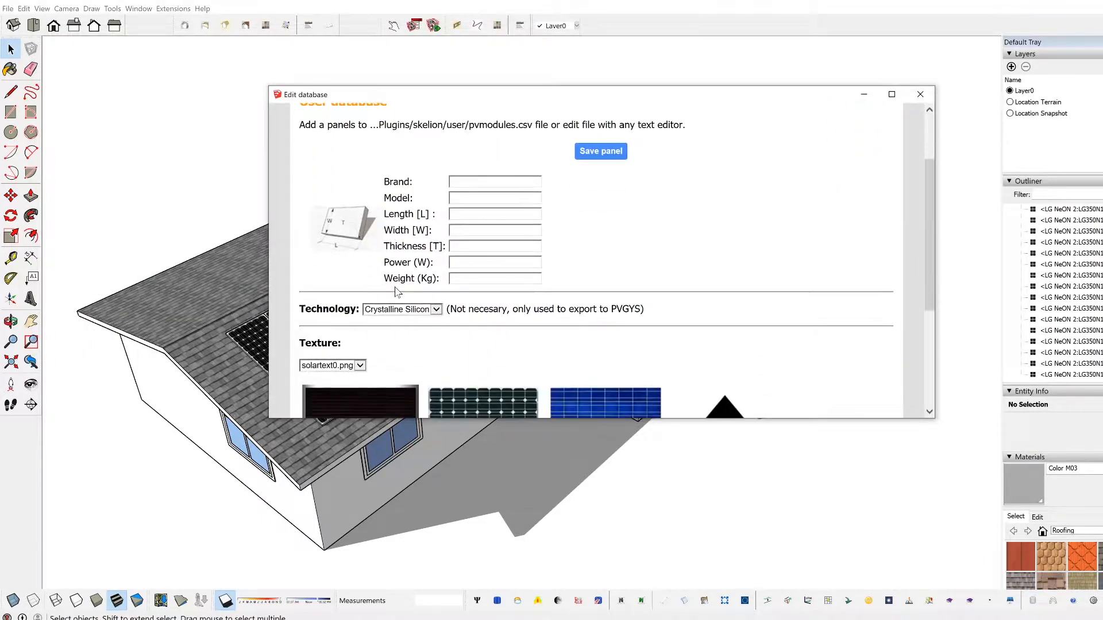
{"action": "scroll", "coordinate": [396, 292], "scroll_direction": "up", "scroll_amount": 3}
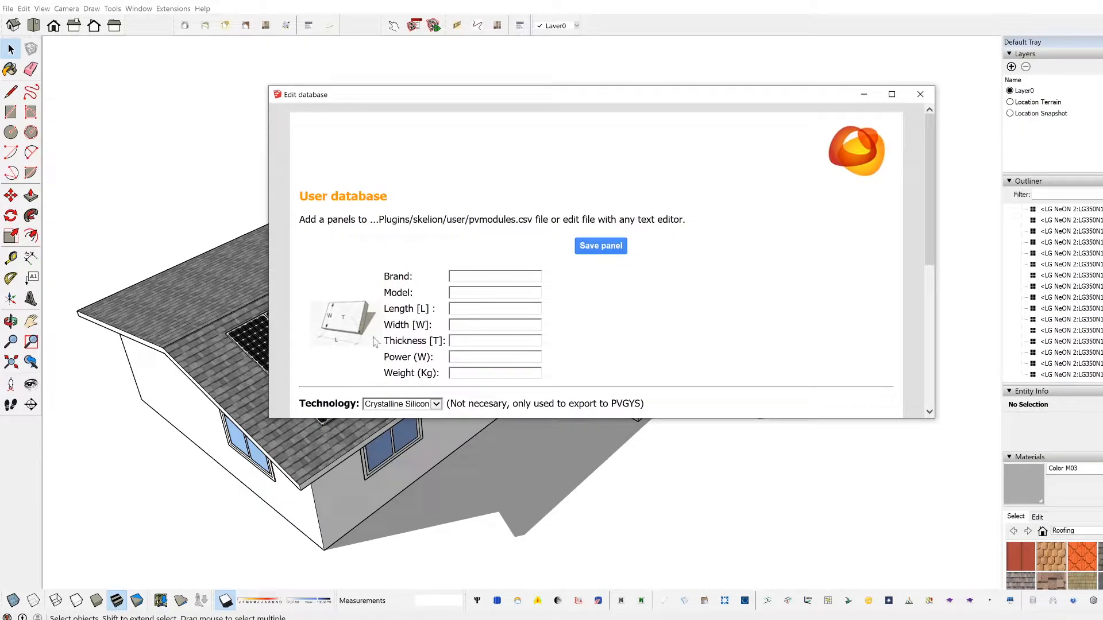
{"action": "scroll", "coordinate": [376, 342], "scroll_direction": "down", "scroll_amount": 2}
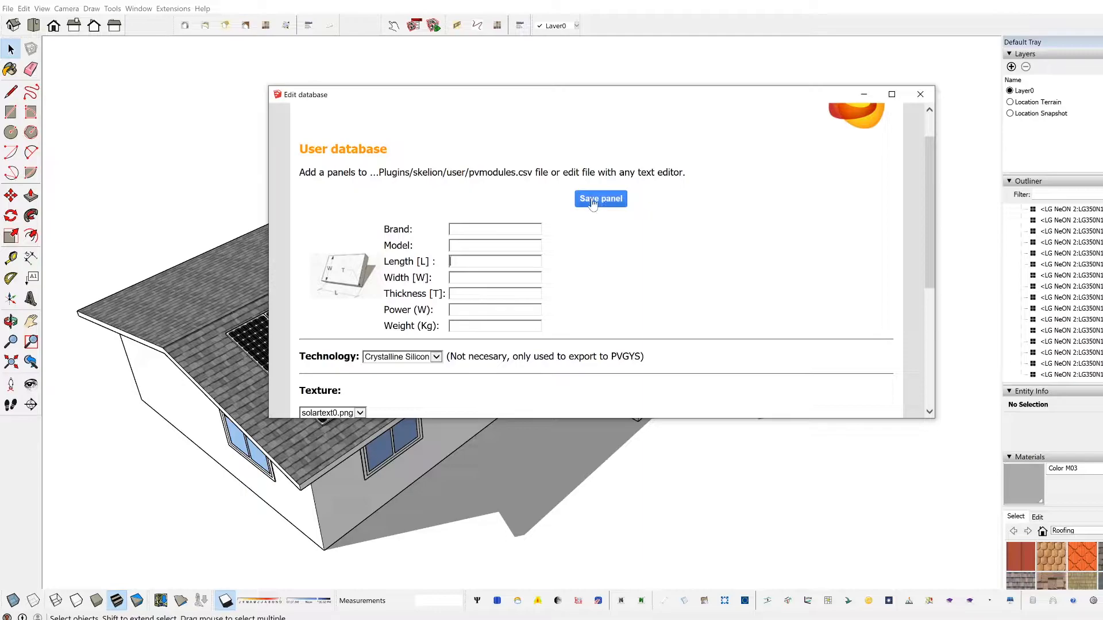
{"action": "scroll", "coordinate": [594, 204], "scroll_direction": "down", "scroll_amount": 3}
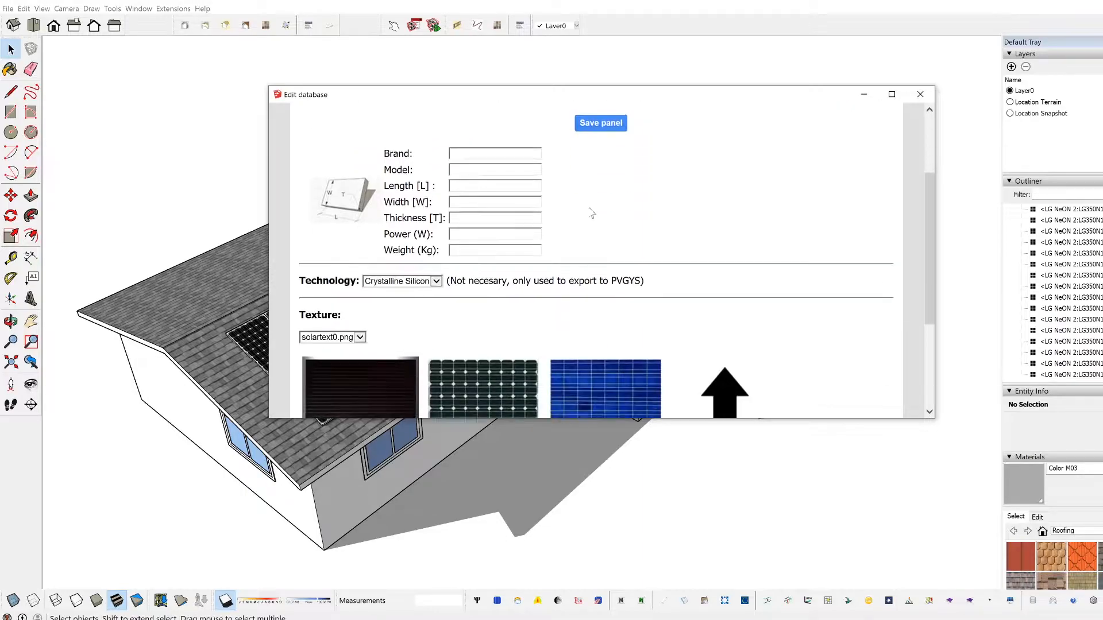
{"action": "scroll", "coordinate": [353, 228], "scroll_direction": "down", "scroll_amount": 1}
{"action": "scroll", "coordinate": [397, 300], "scroll_direction": "up", "scroll_amount": 5}
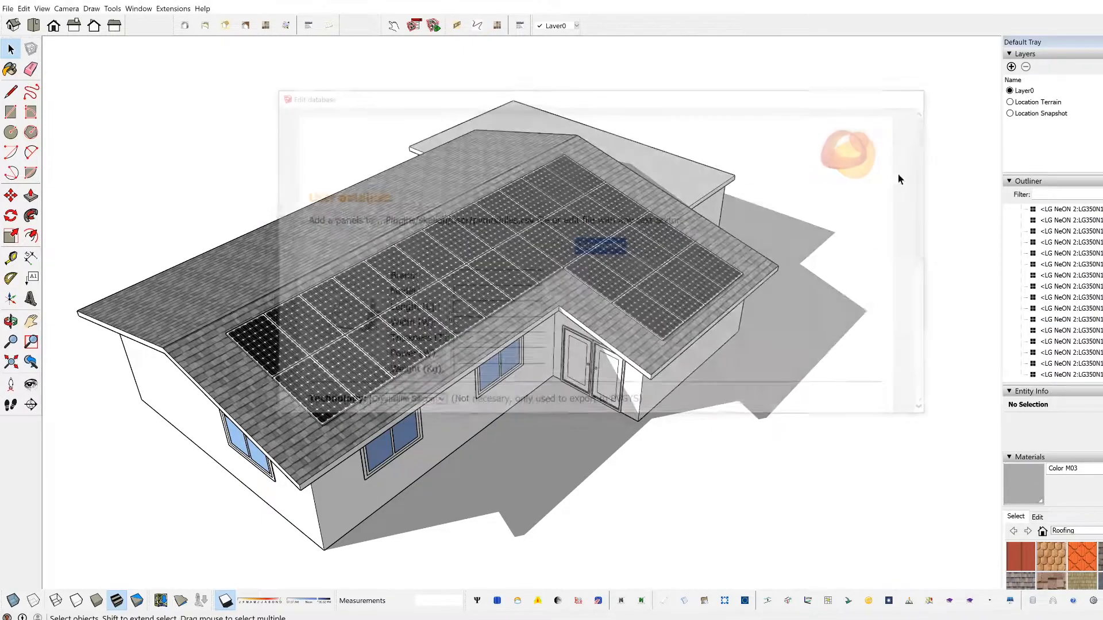
Step: Check the panel database choices available in the insertion settings for the front roof face
{"action": "left_click", "coordinate": [504, 331]}
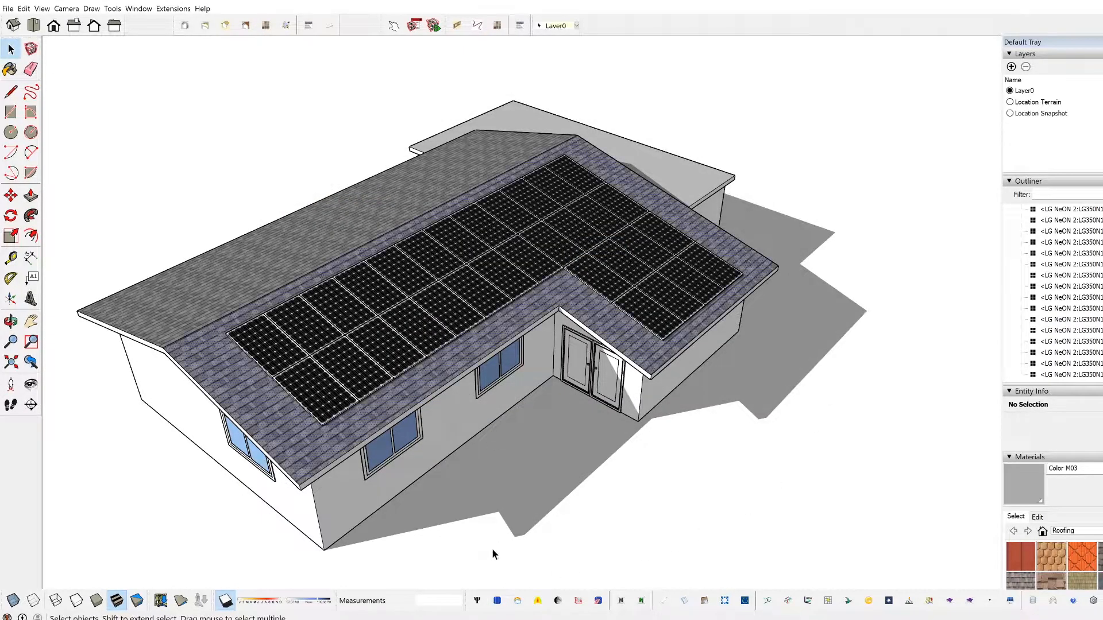
{"action": "left_click", "coordinate": [497, 600]}
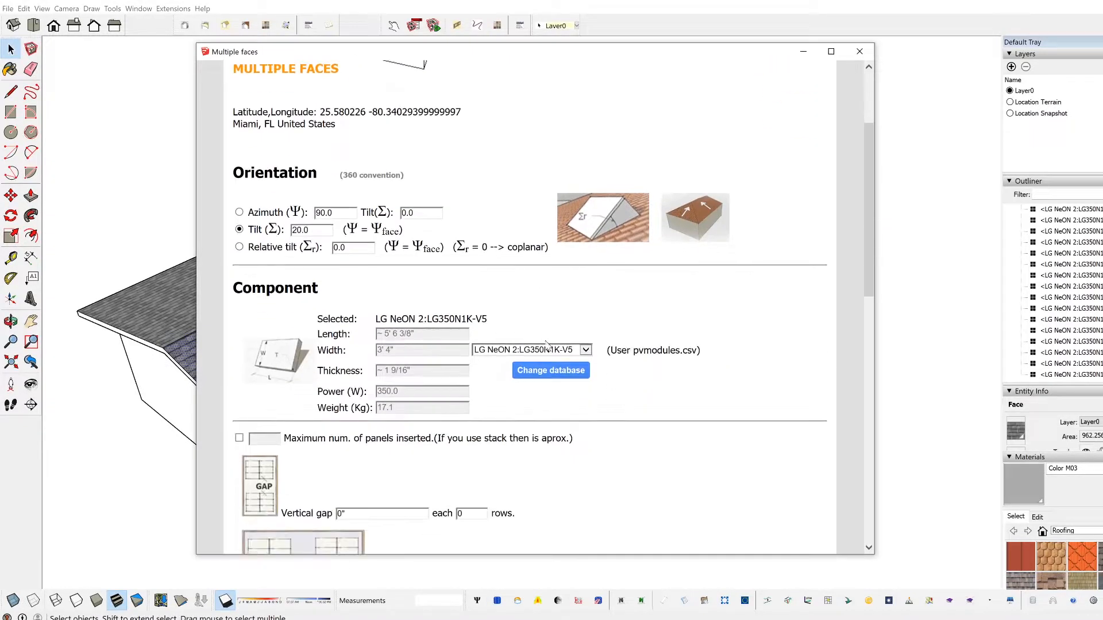
{"action": "left_click", "coordinate": [550, 371]}
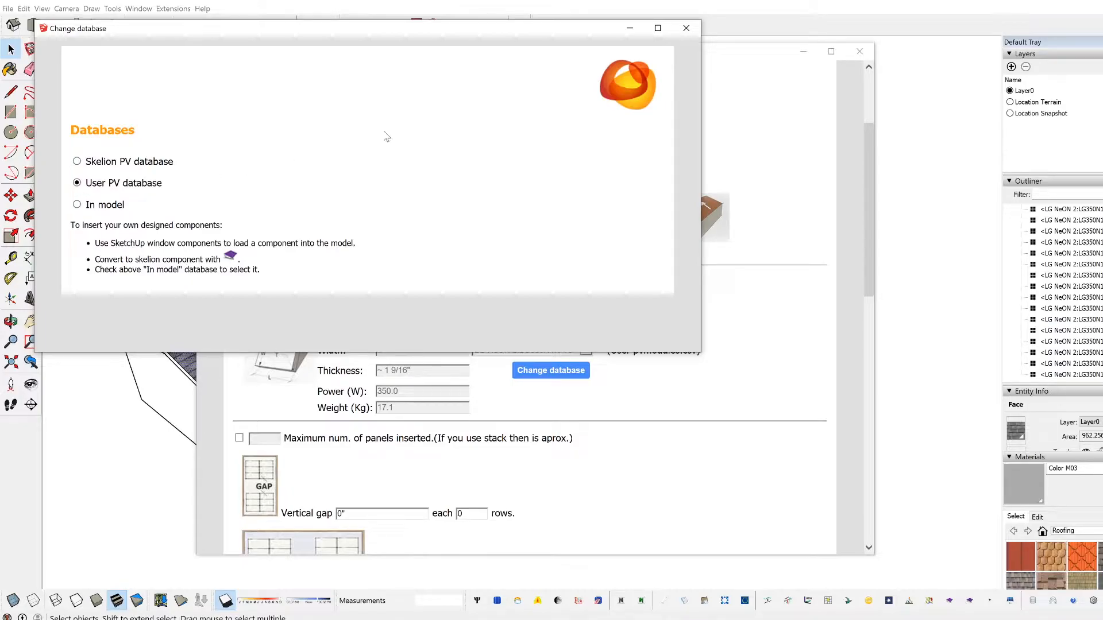
{"action": "left_click", "coordinate": [686, 27]}
{"action": "left_click", "coordinate": [858, 51]}
{"action": "key", "text": "o"}
{"action": "left_click_drag", "start_coordinate": [692, 347], "coordinate": [409, 412]}
{"action": "key", "text": "space"}
{"action": "middle_click_drag", "start_coordinate": [336, 371], "coordinate": [605, 340]}
{"action": "middle_click_drag", "start_coordinate": [580, 412], "coordinate": [559, 440]}
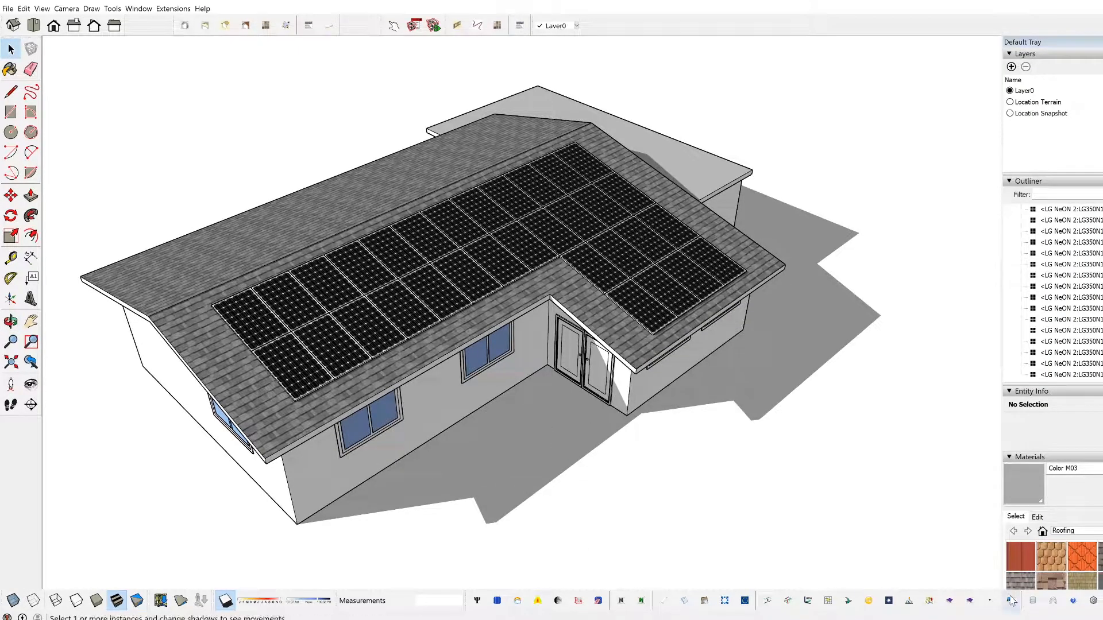
Step: Review the user database form's panel parameters and the available texture images, including the note on adding custom textures
{"action": "left_click", "coordinate": [1032, 600]}
{"action": "scroll", "coordinate": [405, 306], "scroll_direction": "down", "scroll_amount": 1}
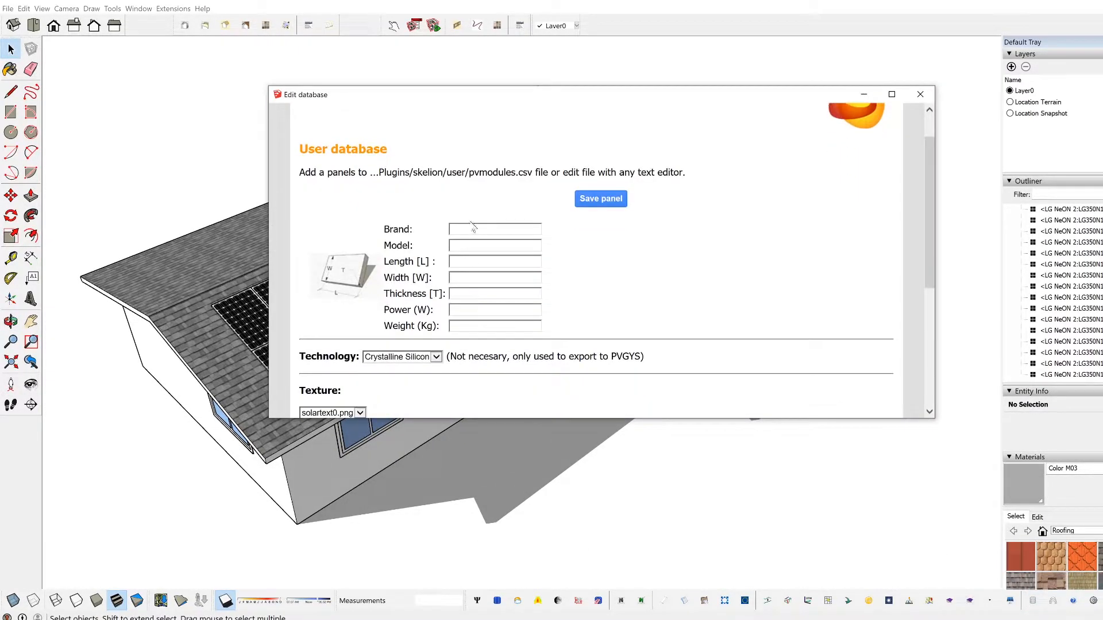
{"action": "scroll", "coordinate": [384, 333], "scroll_direction": "down", "scroll_amount": 2}
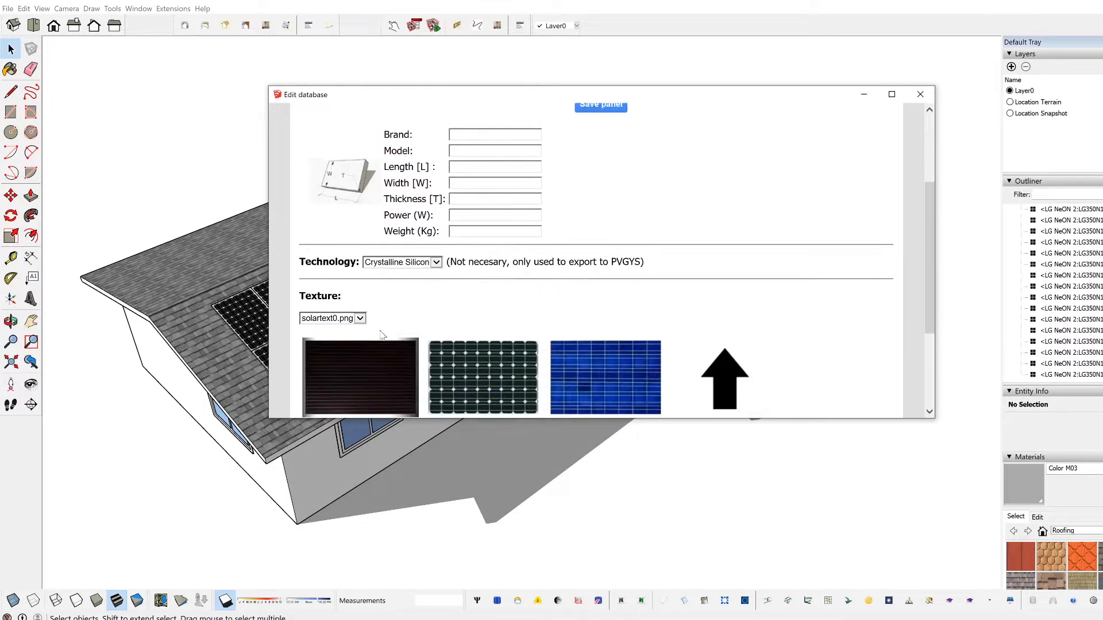
{"action": "scroll", "coordinate": [425, 299], "scroll_direction": "up", "scroll_amount": 3}
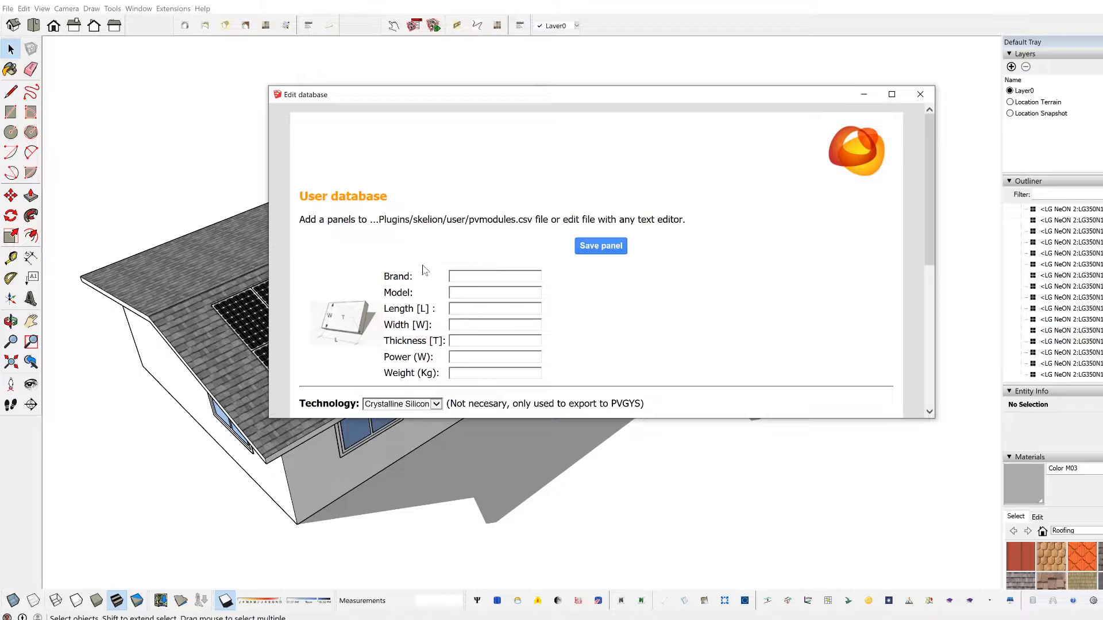
{"action": "scroll", "coordinate": [498, 371], "scroll_direction": "down", "scroll_amount": 3}
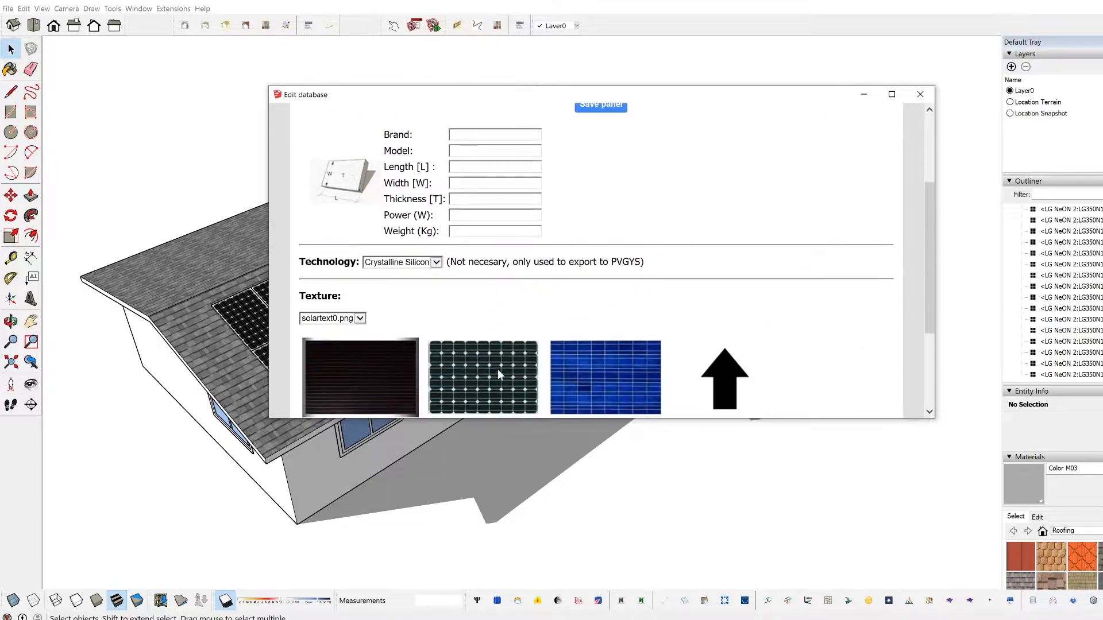
{"action": "scroll", "coordinate": [466, 334], "scroll_direction": "down", "scroll_amount": 1}
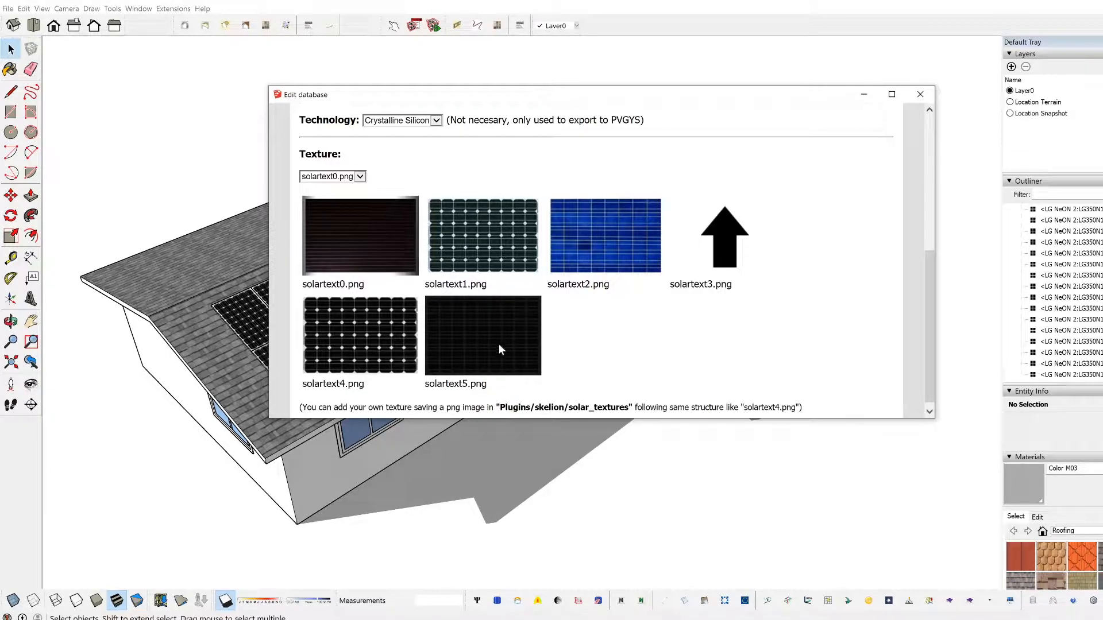
{"action": "scroll", "coordinate": [451, 287], "scroll_direction": "up", "scroll_amount": 3}
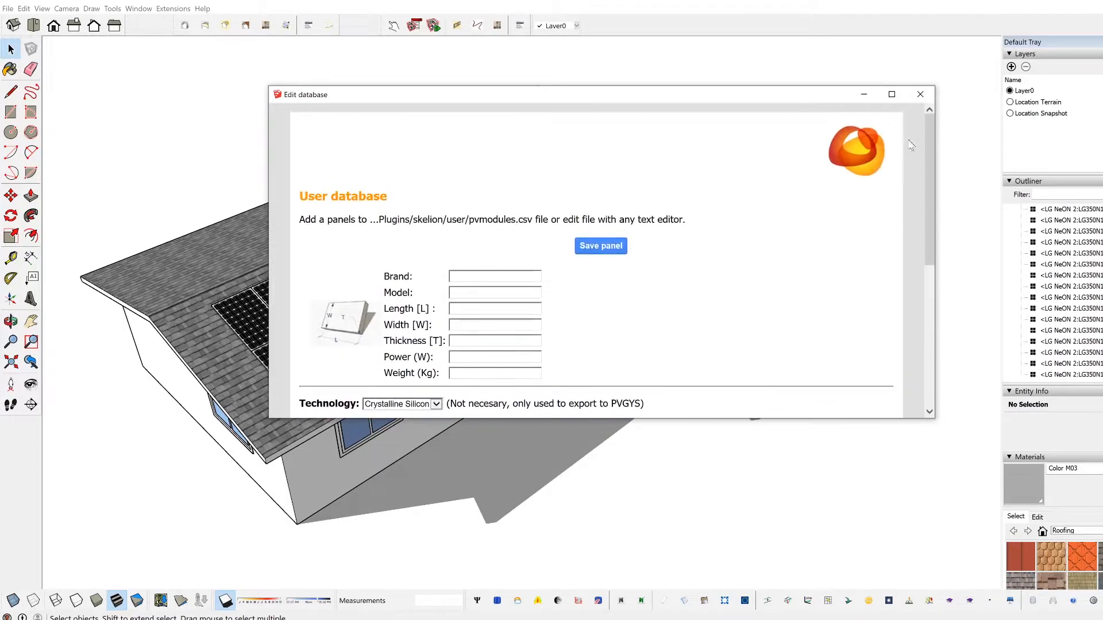
{"action": "scroll", "coordinate": [594, 287], "scroll_direction": "down", "scroll_amount": 2}
{"action": "scroll", "coordinate": [593, 287], "scroll_direction": "down", "scroll_amount": 2}
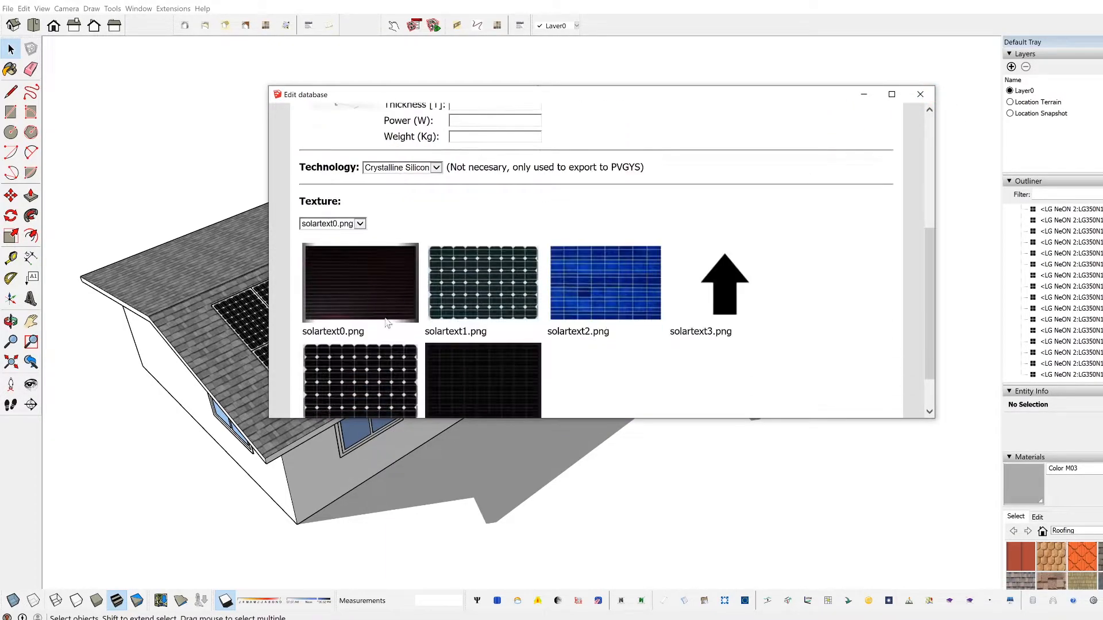
{"action": "scroll", "coordinate": [338, 334], "scroll_direction": "down", "scroll_amount": 1}
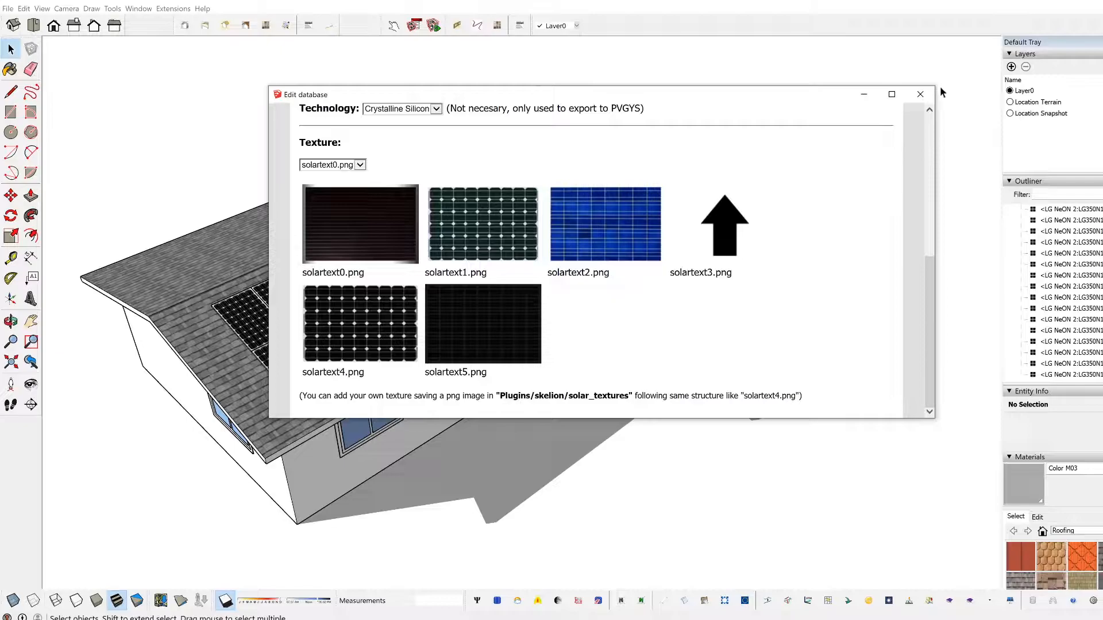
{"action": "left_click", "coordinate": [919, 95]}
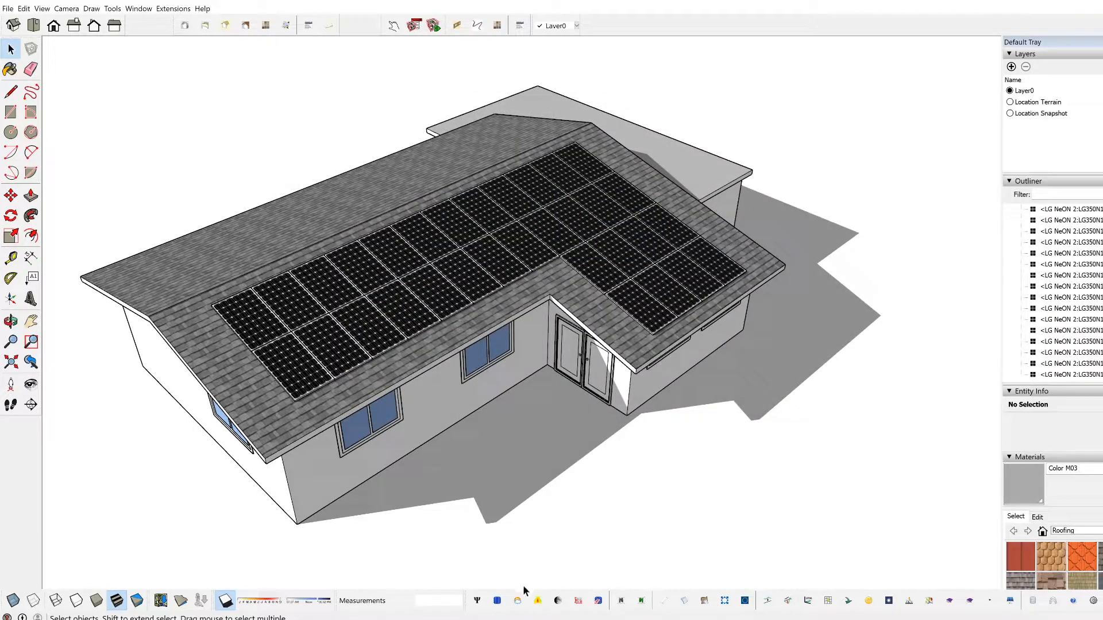
Step: Examine the sources available for importing meteorological data
{"action": "middle_click_drag", "start_coordinate": [505, 480], "coordinate": [524, 546]}
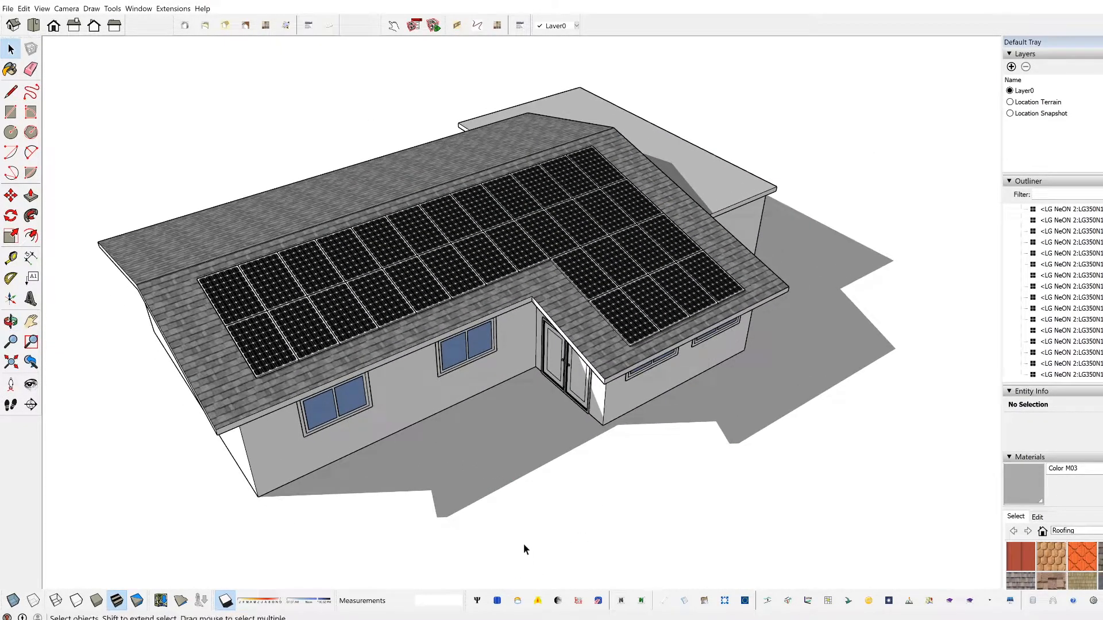
{"action": "left_click", "coordinate": [516, 603]}
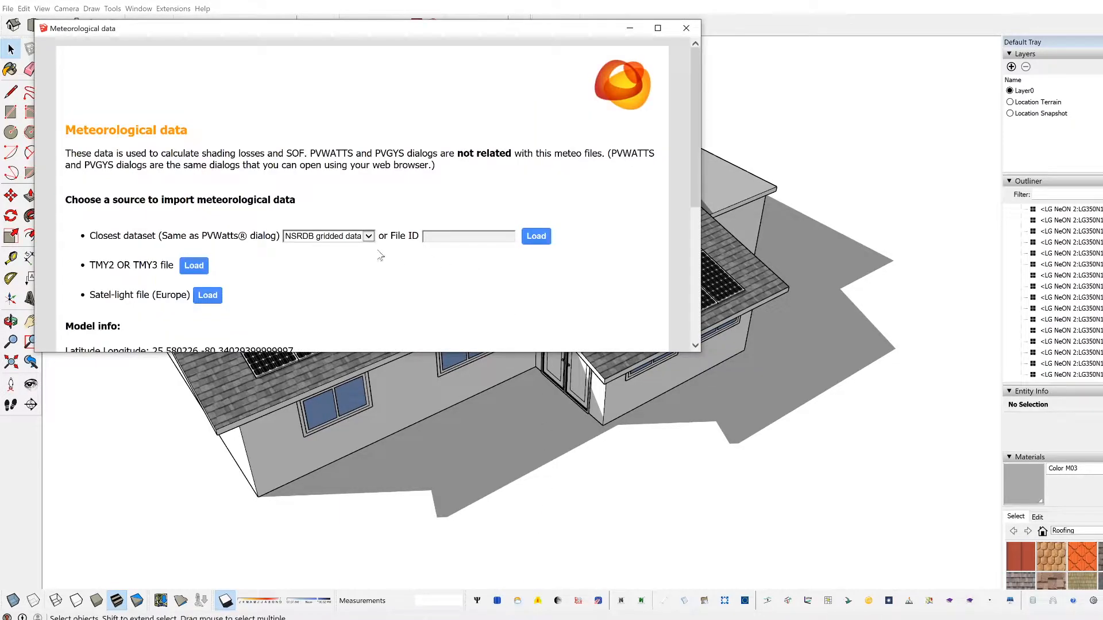
{"action": "left_click", "coordinate": [685, 28]}
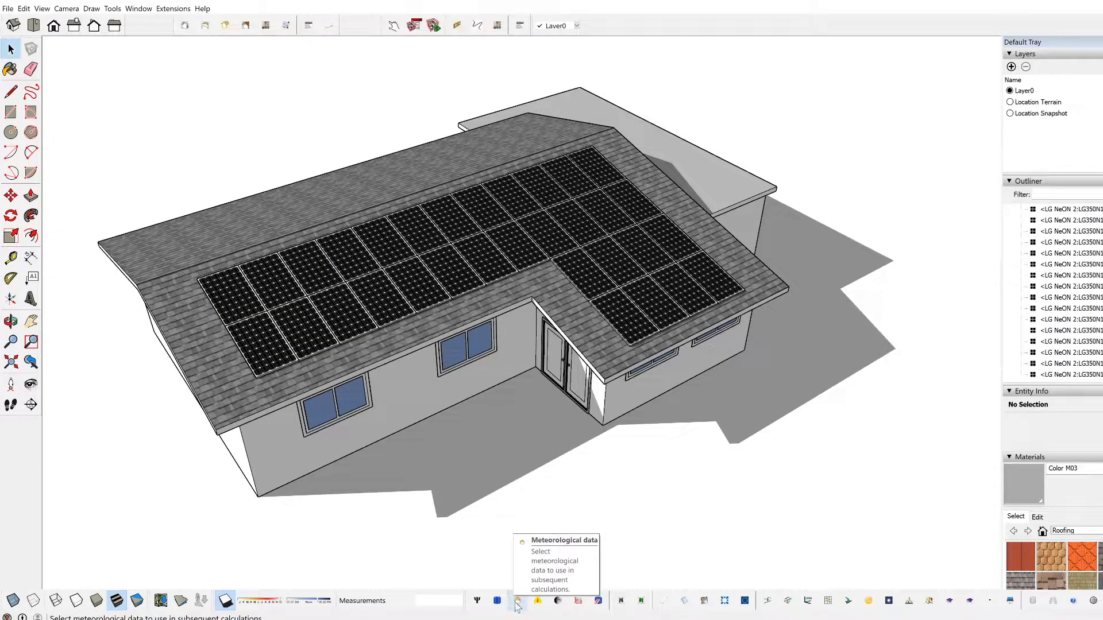
{"action": "left_click", "coordinate": [517, 603]}
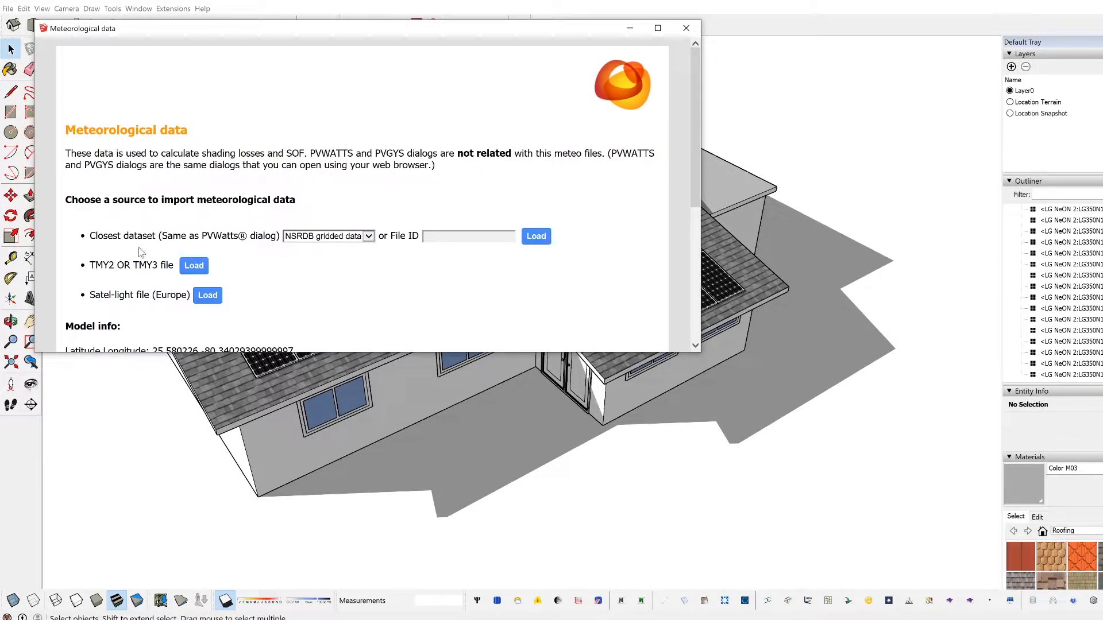
{"action": "left_click", "coordinate": [686, 28]}
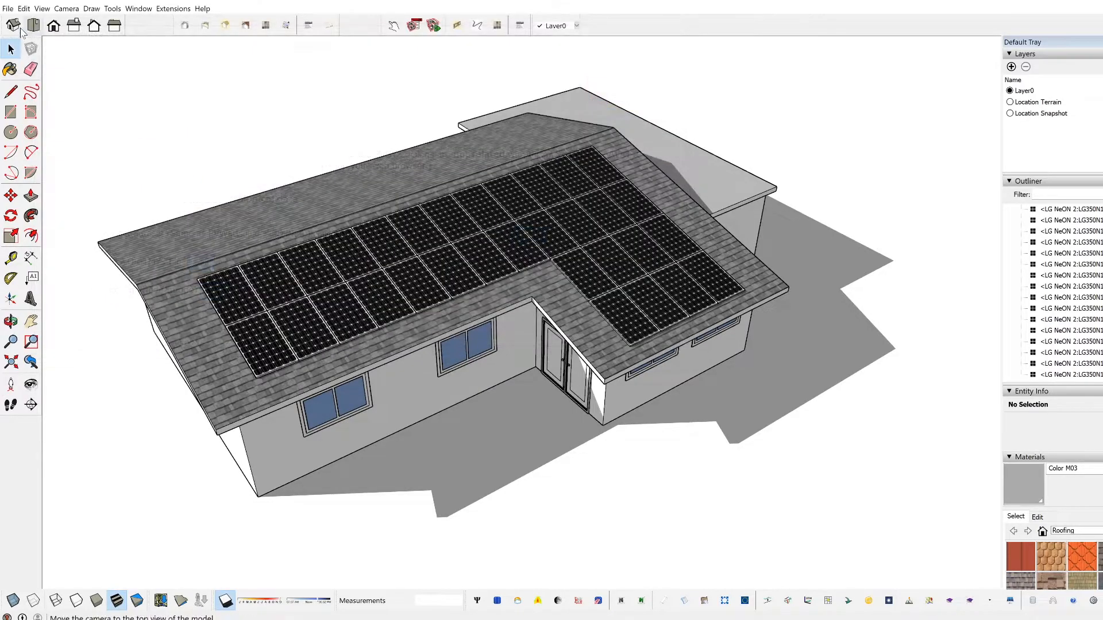
Step: Check the Geo-location options of the model
{"action": "left_click", "coordinate": [7, 9]}
{"action": "mouse_move", "coordinate": [44, 122]}
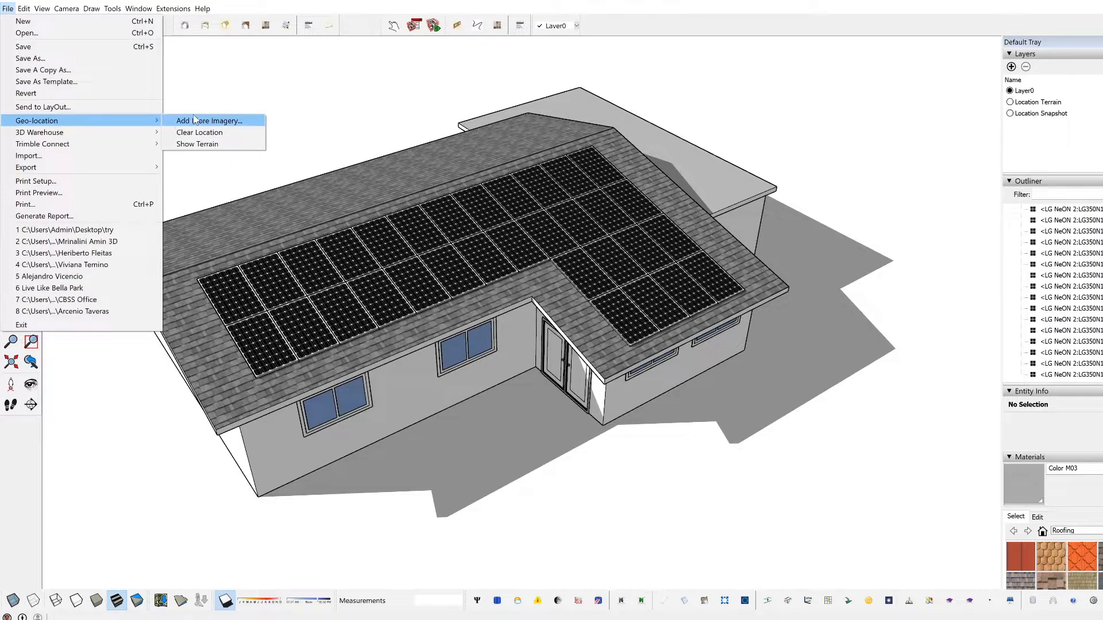
{"action": "left_click", "coordinate": [359, 121]}
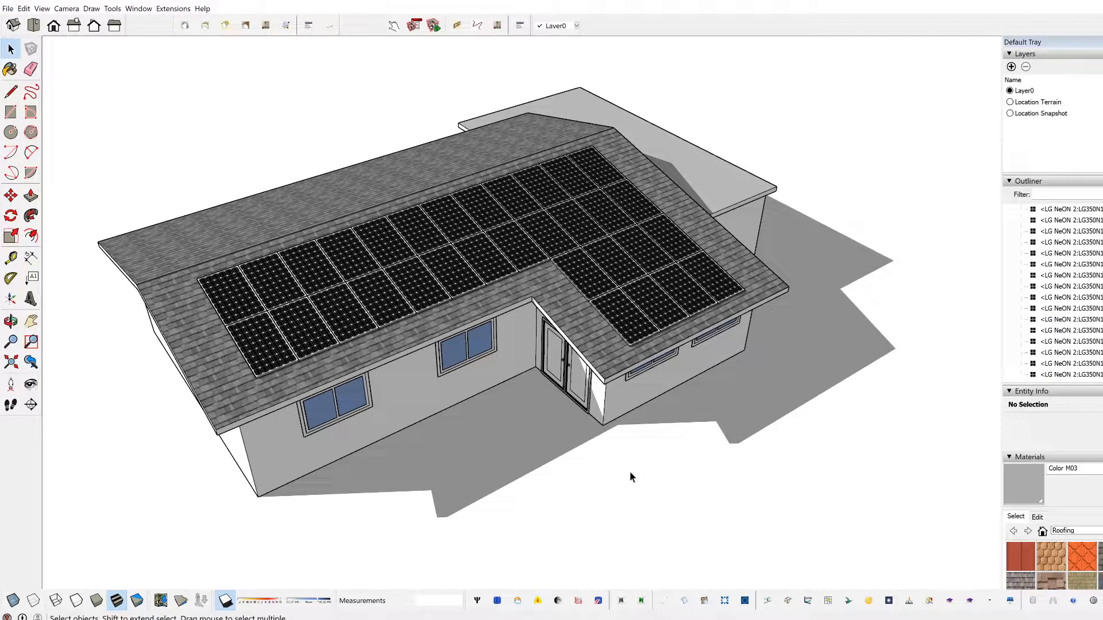
Step: Load the closest meteorological dataset for the model's location, using NSRDB gridded data as the source
{"action": "left_click", "coordinate": [518, 601]}
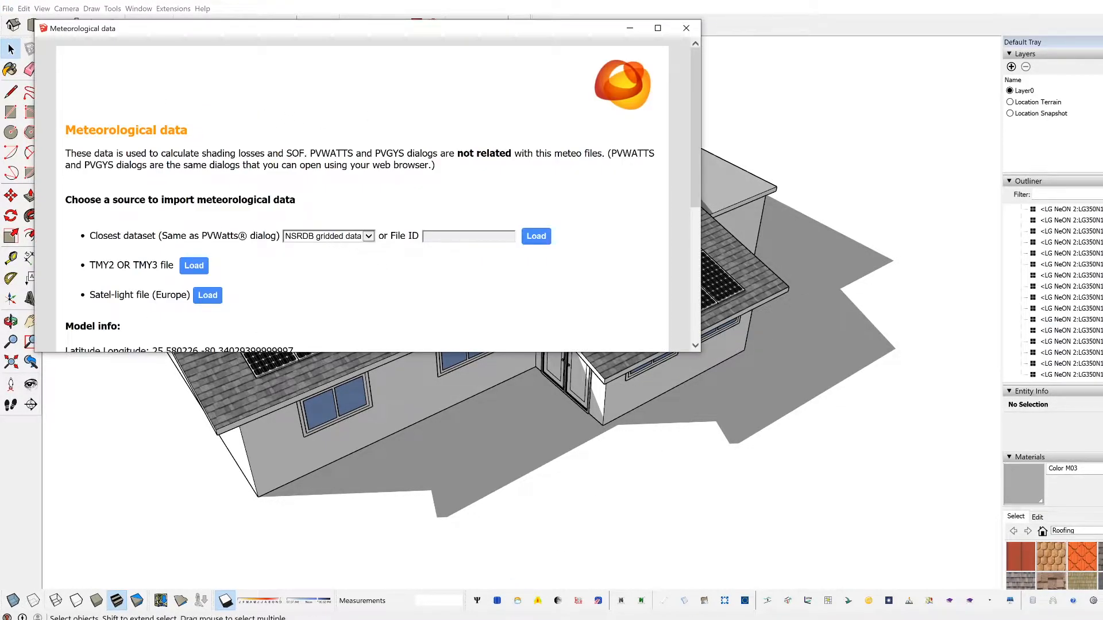
{"action": "scroll", "coordinate": [118, 254], "scroll_direction": "down", "scroll_amount": 3}
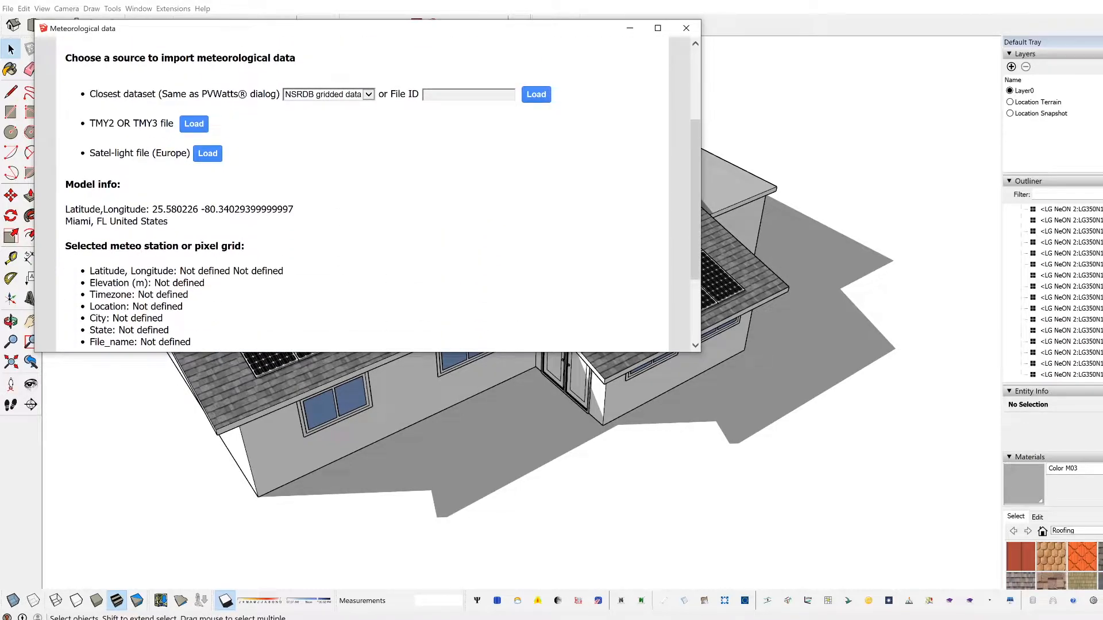
{"action": "scroll", "coordinate": [165, 258], "scroll_direction": "up", "scroll_amount": 3}
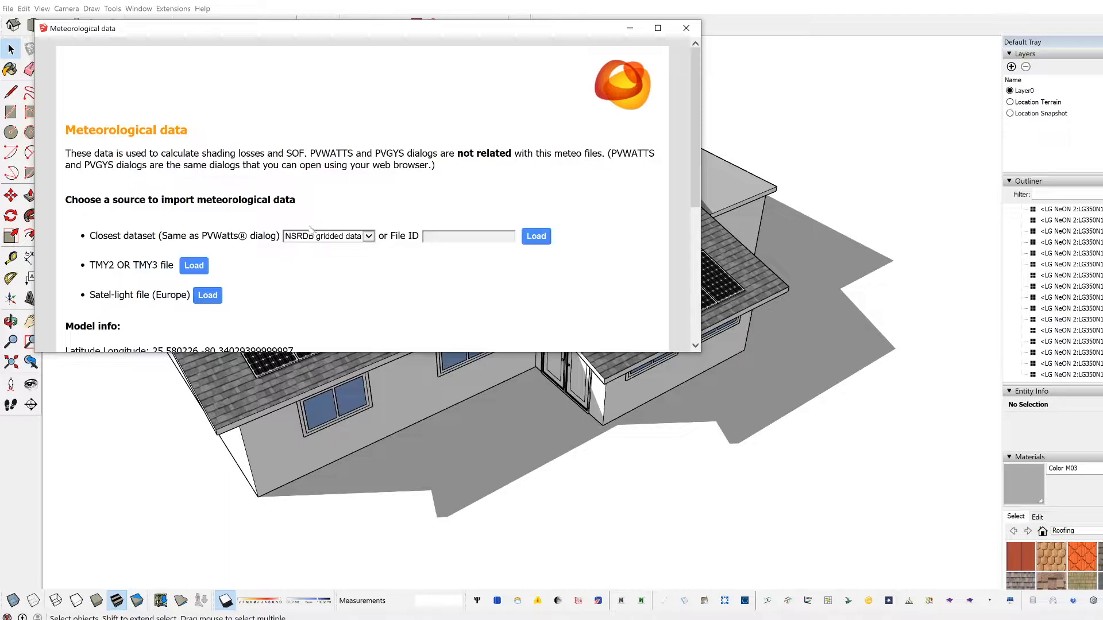
{"action": "left_click", "coordinate": [532, 238]}
{"action": "left_click", "coordinate": [687, 28]}
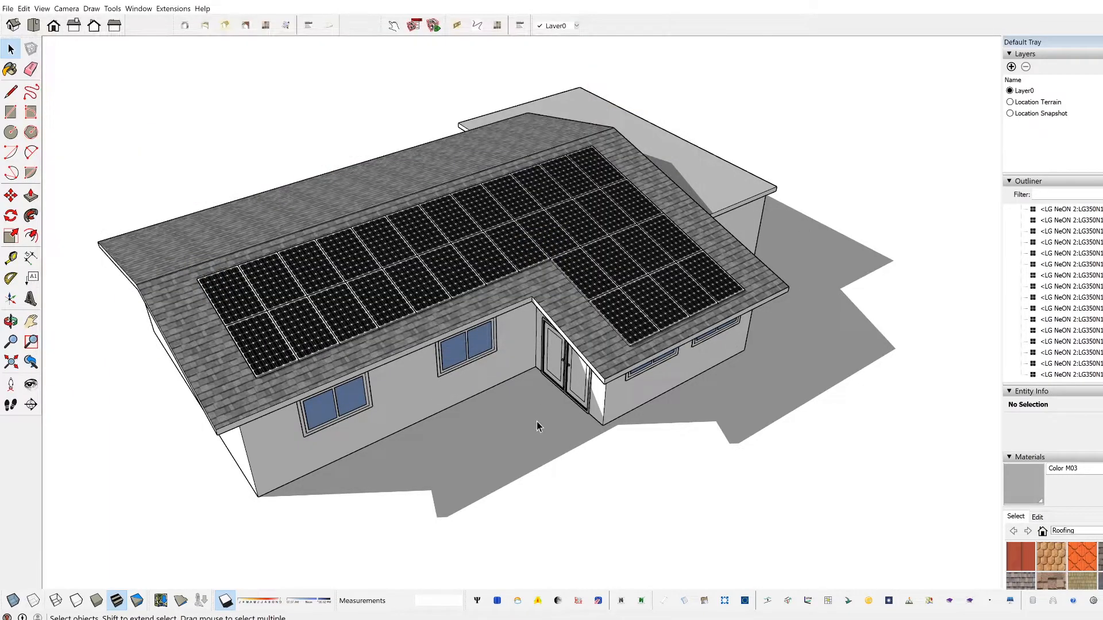
Step: Review the meteorological data settings again
{"action": "middle_click_drag", "start_coordinate": [626, 310], "coordinate": [662, 274]}
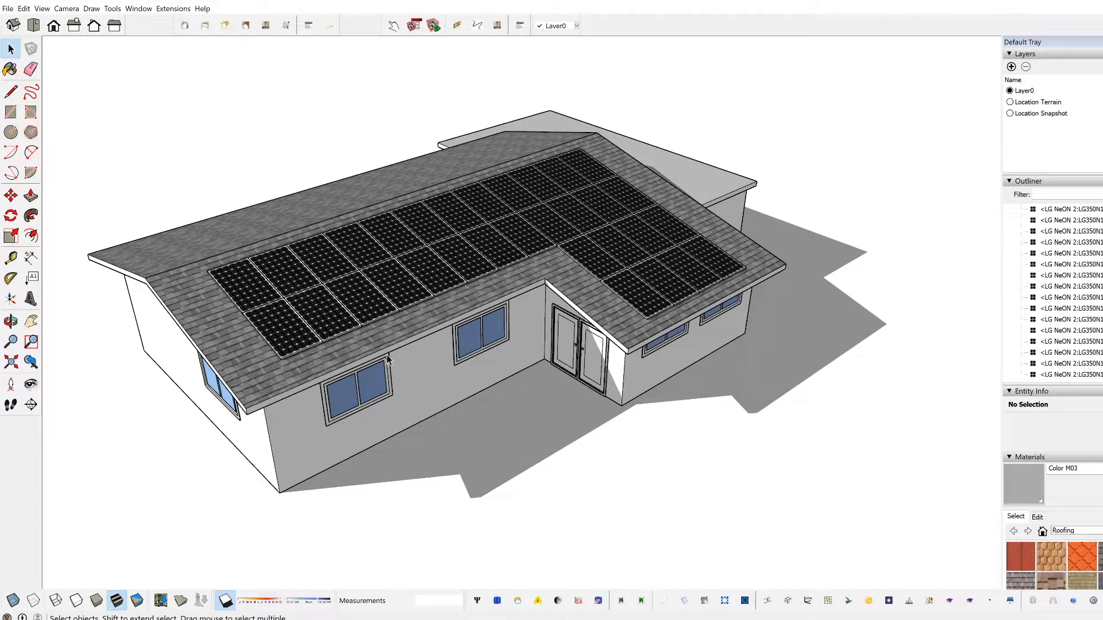
{"action": "middle_click_drag", "start_coordinate": [558, 514], "coordinate": [494, 454]}
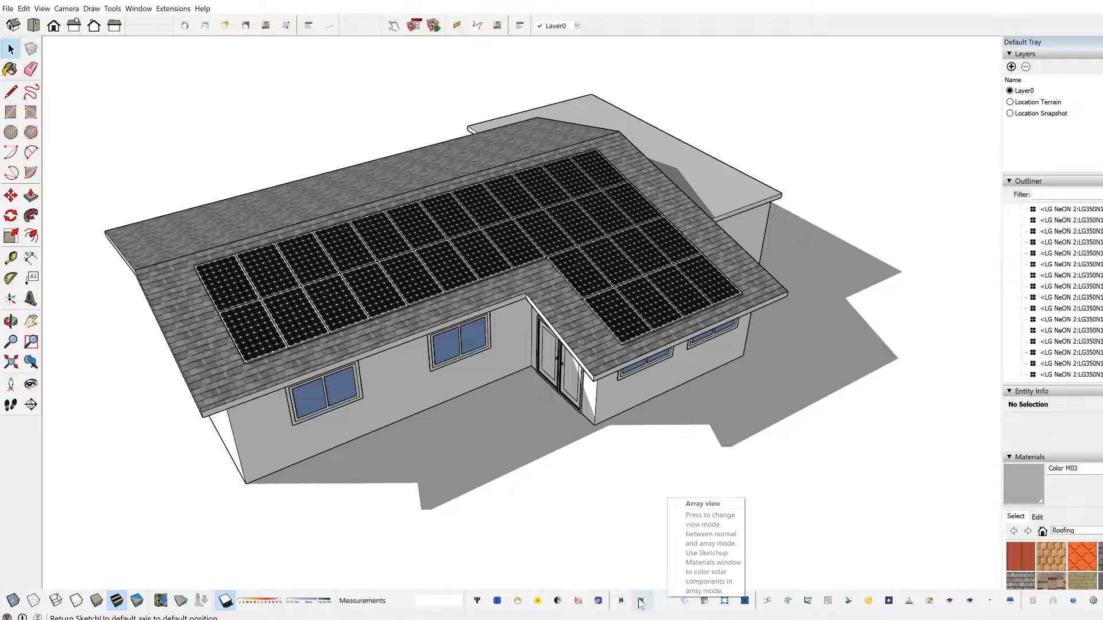
{"action": "left_click", "coordinate": [518, 600]}
{"action": "left_click", "coordinate": [683, 18]}
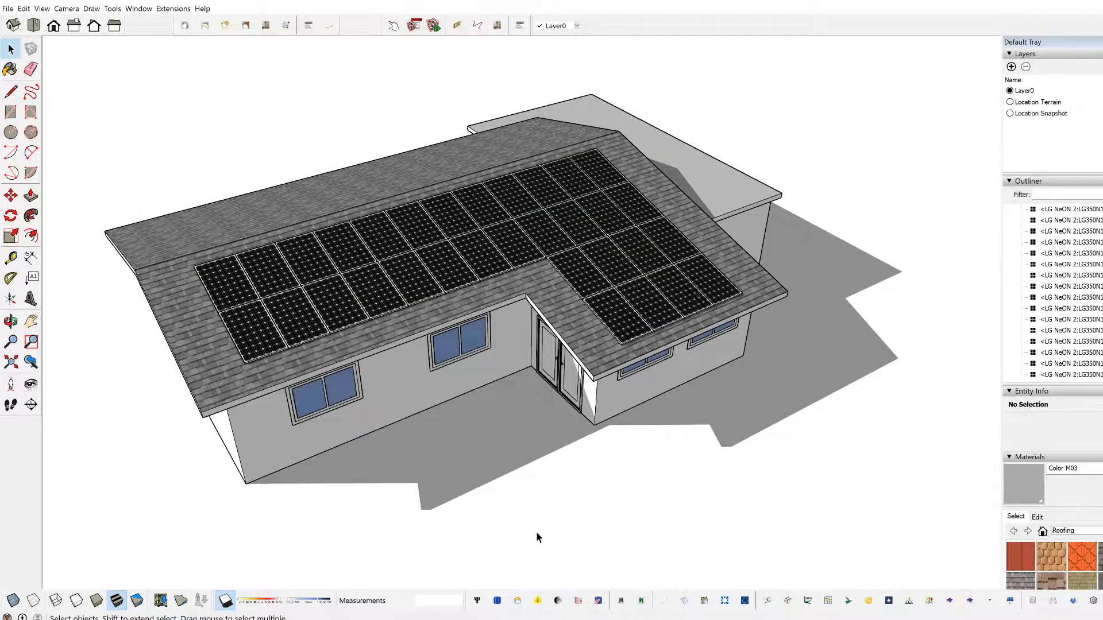
{"action": "scroll", "coordinate": [556, 528], "scroll_direction": "down", "scroll_amount": 1}
{"action": "scroll", "coordinate": [373, 399], "scroll_direction": "up", "scroll_amount": 2}
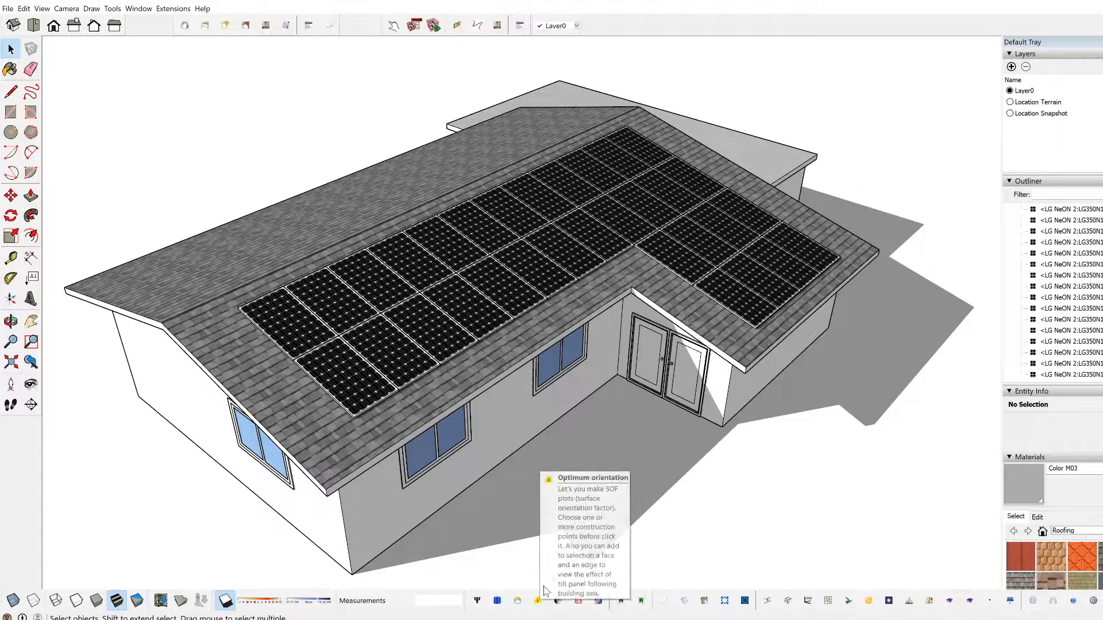
{"action": "scroll", "coordinate": [549, 558], "scroll_direction": "down", "scroll_amount": 1}
{"action": "scroll", "coordinate": [549, 556], "scroll_direction": "down", "scroll_amount": 1}
{"action": "middle_click_drag", "start_coordinate": [815, 480], "coordinate": [408, 481]}
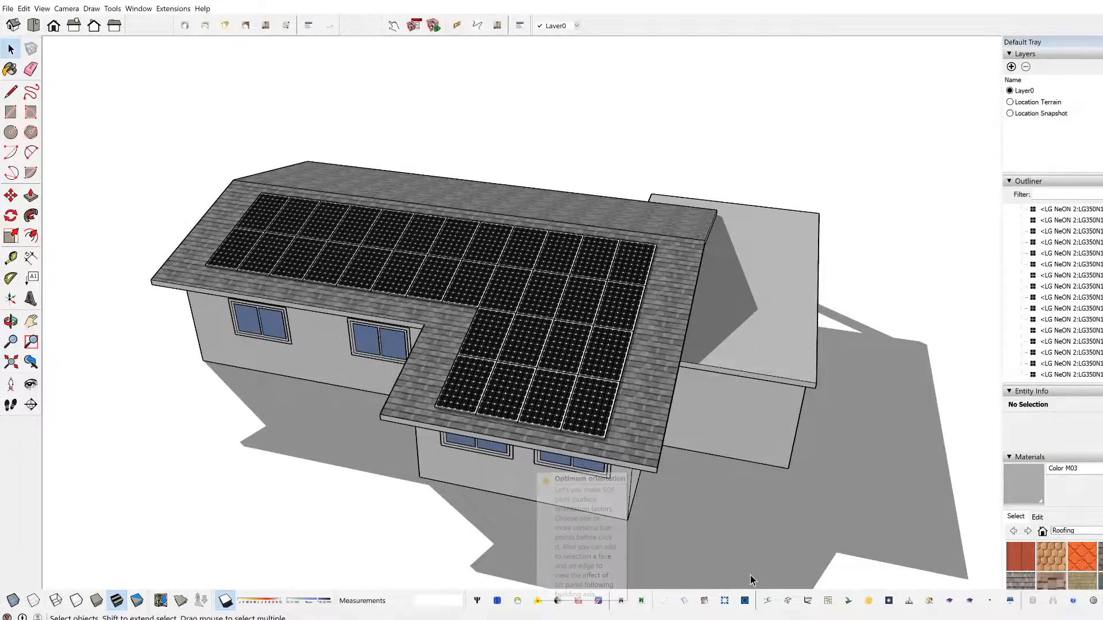
Step: Add a construction point on the top face of the flat lower roof beside the gable
{"action": "left_click", "coordinate": [989, 601]}
{"action": "middle_click_drag", "start_coordinate": [778, 309], "coordinate": [527, 450]}
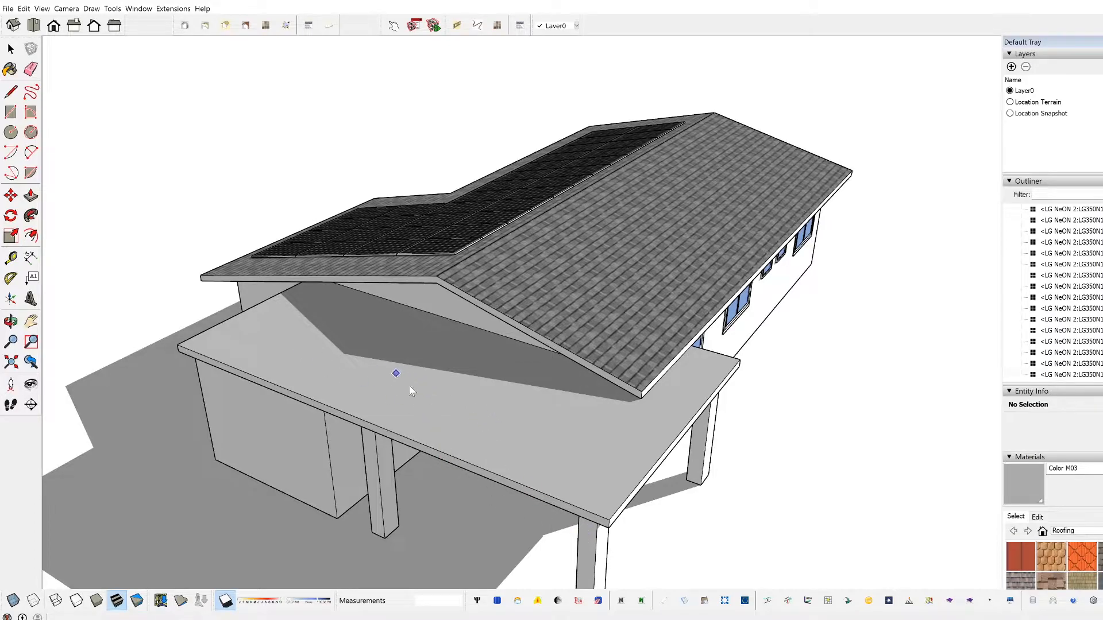
{"action": "middle_click_drag", "start_coordinate": [524, 413], "coordinate": [424, 431]}
{"action": "scroll", "coordinate": [425, 454], "scroll_direction": "up", "scroll_amount": 3}
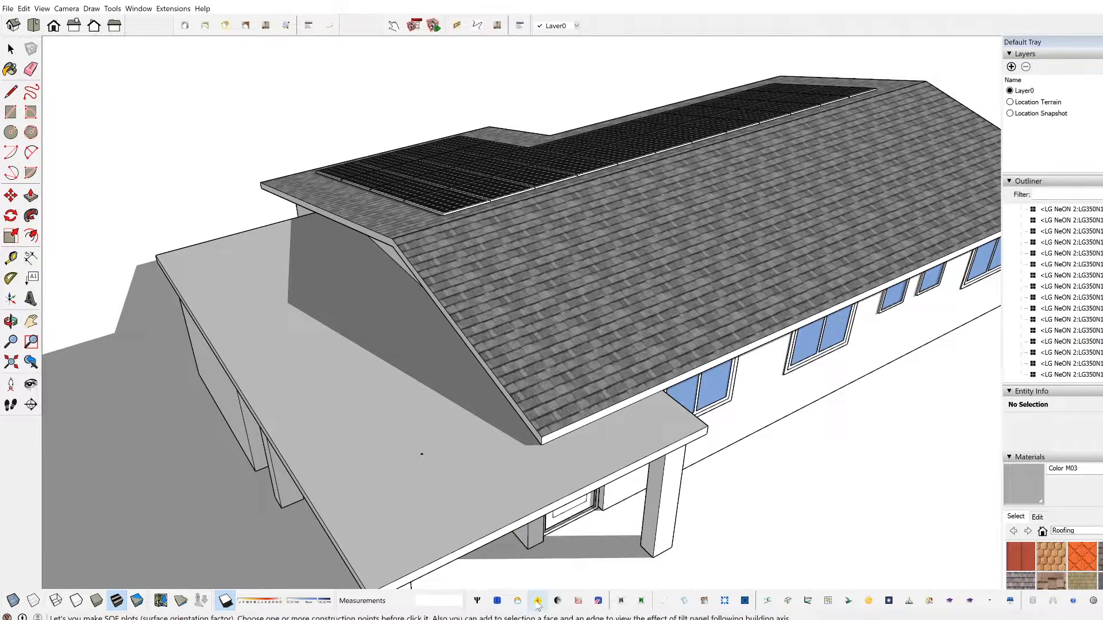
Step: Run the optimum orientation analysis for the flat roof face and its construction point, including all months, and review the surface orientation plot
{"action": "key", "text": "space"}
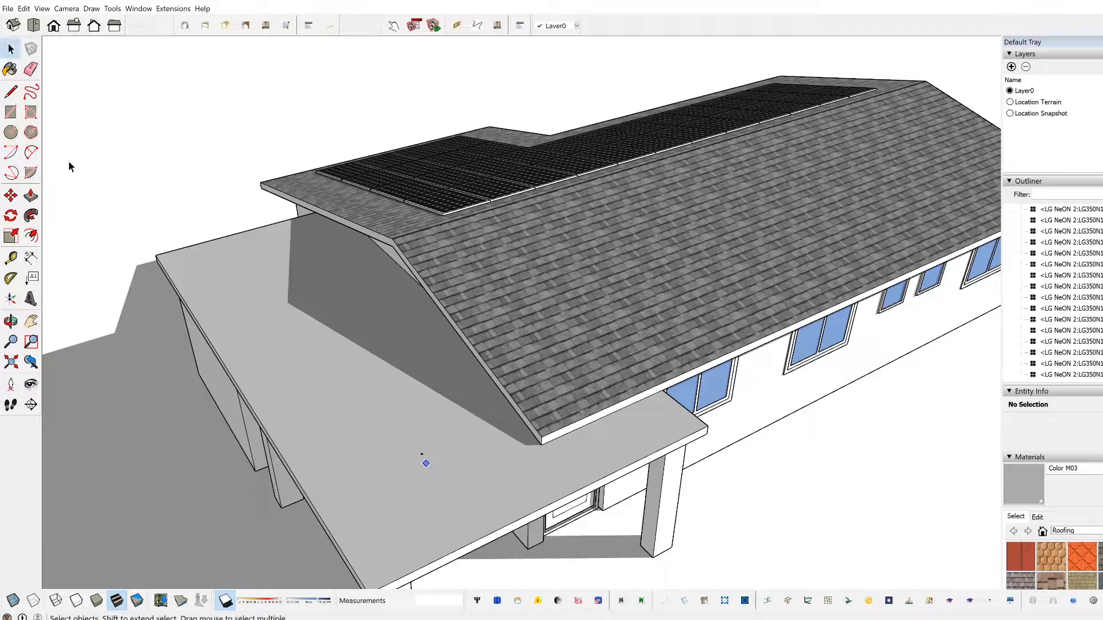
{"action": "left_click", "coordinate": [415, 454]}
{"action": "scroll", "coordinate": [419, 456], "scroll_direction": "up", "scroll_amount": 2}
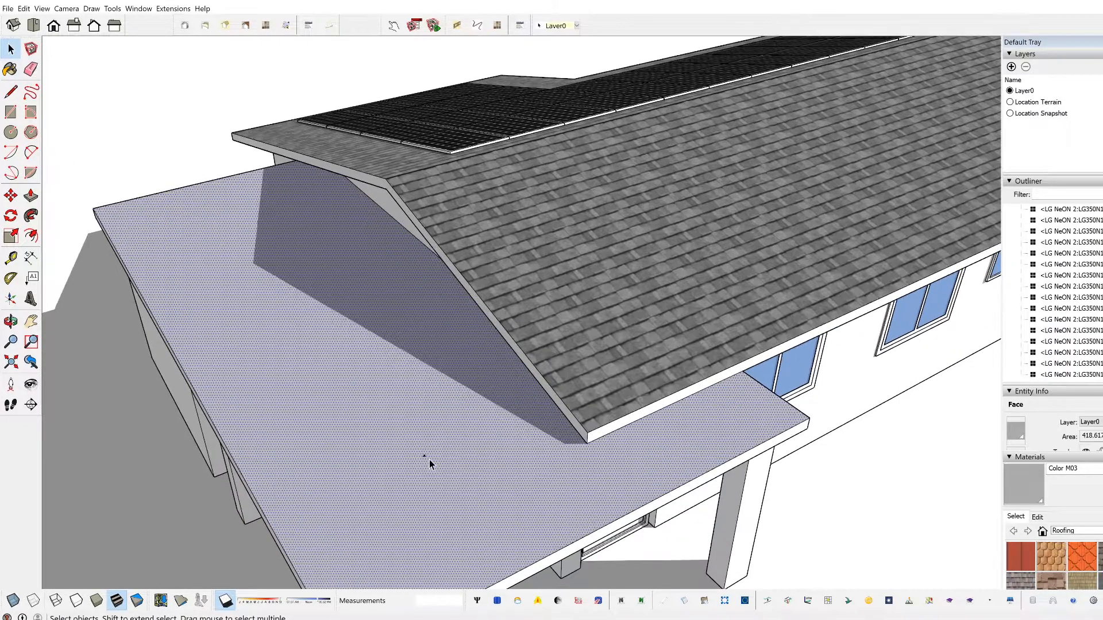
{"action": "left_click", "coordinate": [424, 457], "text": "shift"}
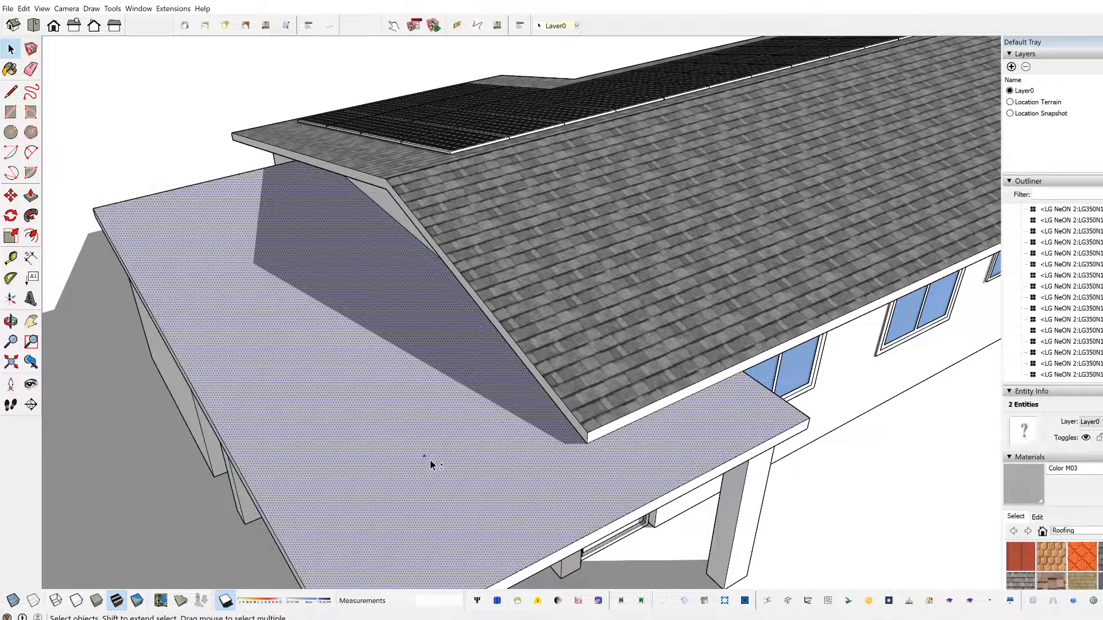
{"action": "left_click", "coordinate": [536, 601]}
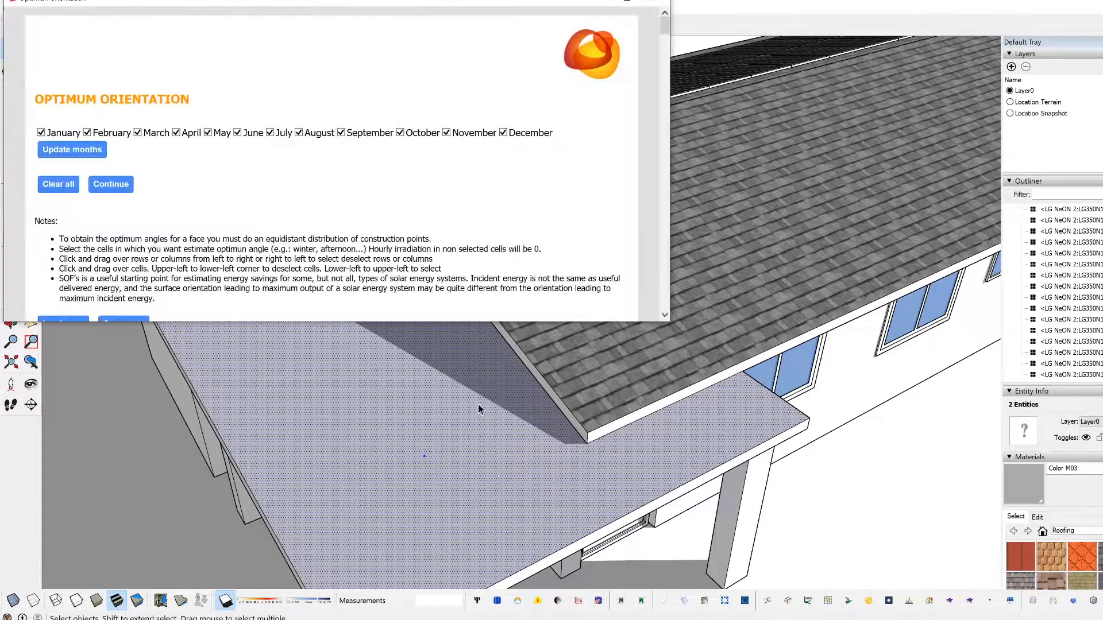
{"action": "scroll", "coordinate": [448, 242], "scroll_direction": "down", "scroll_amount": 12}
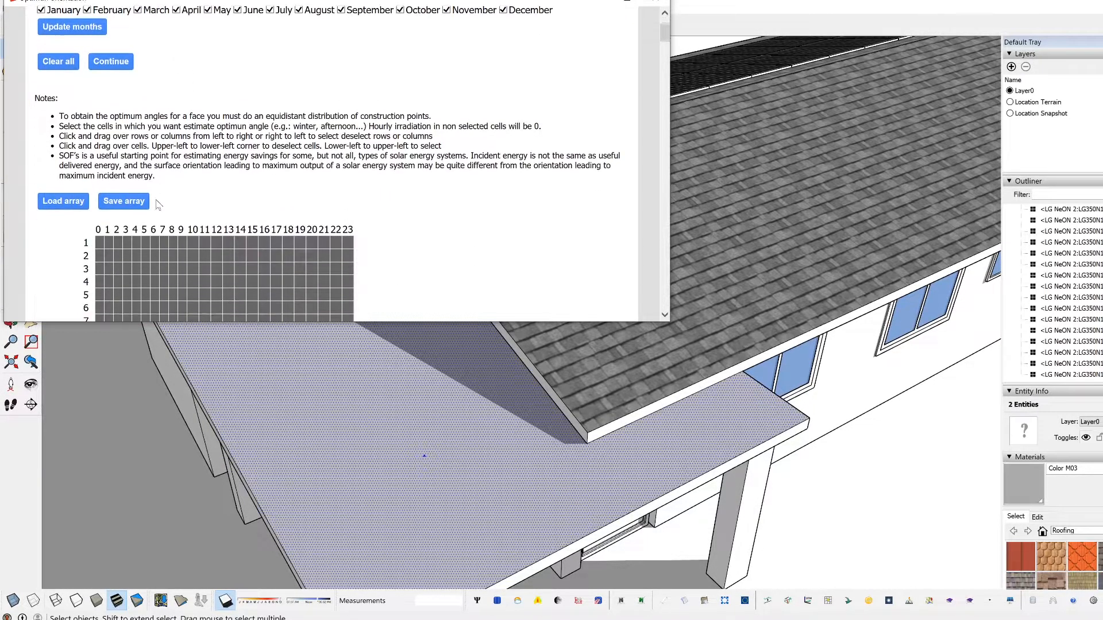
{"action": "scroll", "coordinate": [446, 236], "scroll_direction": "down", "scroll_amount": 5}
{"action": "left_click_drag", "start_coordinate": [665, 79], "coordinate": [664, 26]}
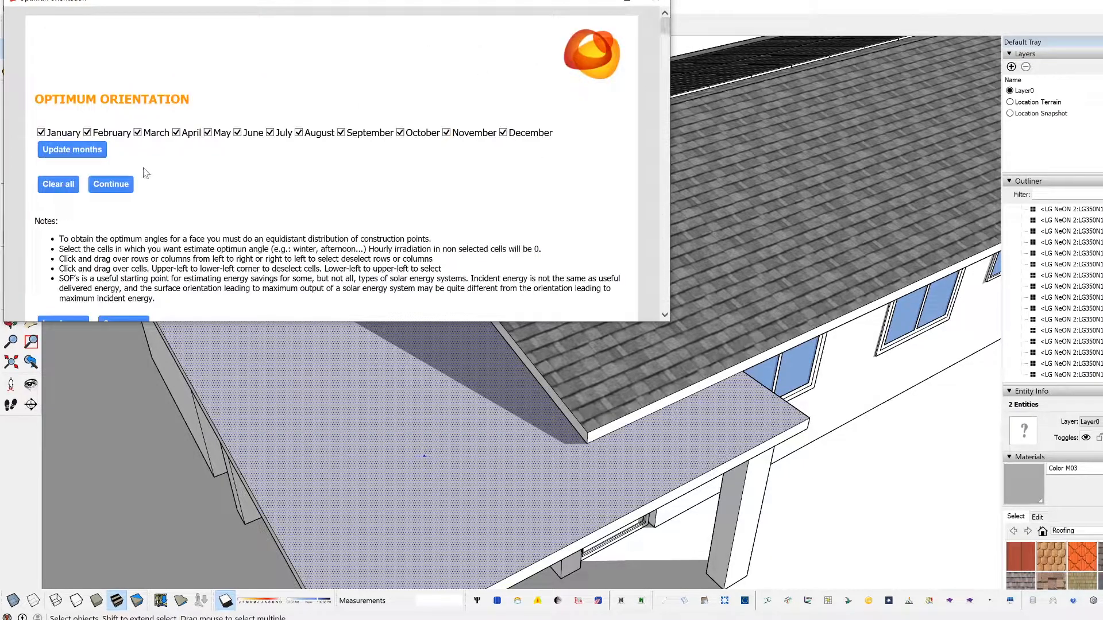
{"action": "left_click", "coordinate": [111, 184]}
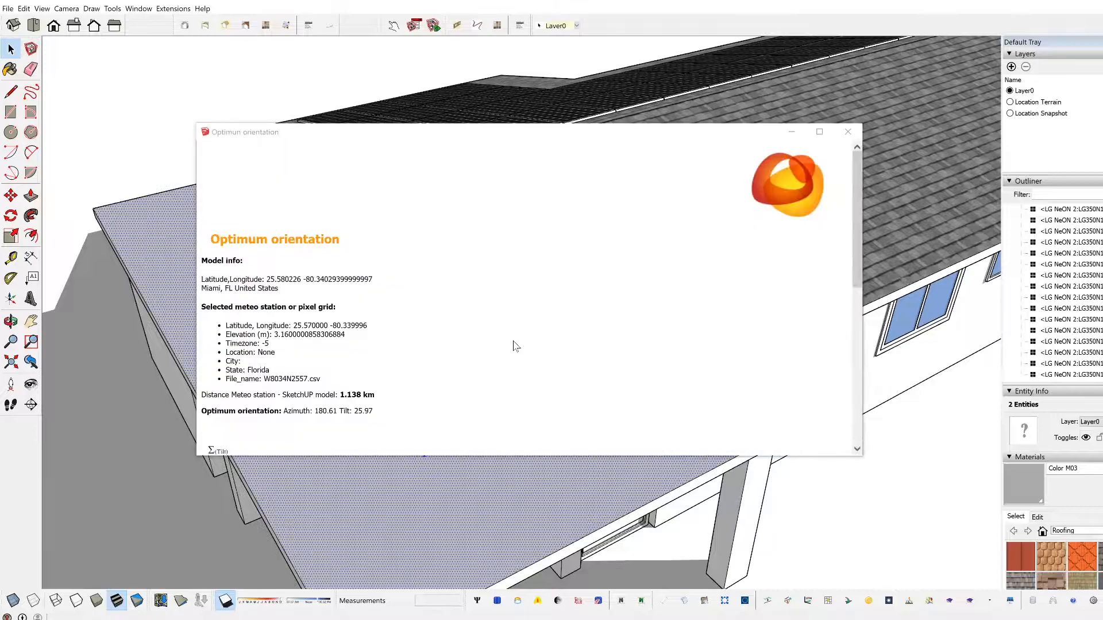
{"action": "scroll", "coordinate": [515, 346], "scroll_direction": "down", "scroll_amount": 5}
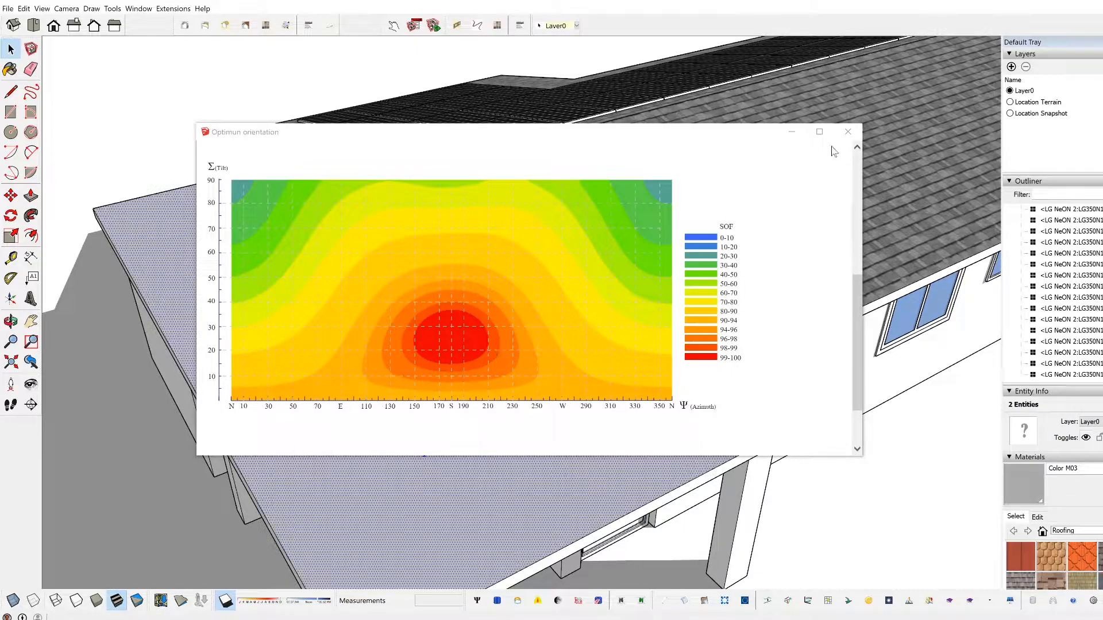
{"action": "left_click", "coordinate": [847, 131]}
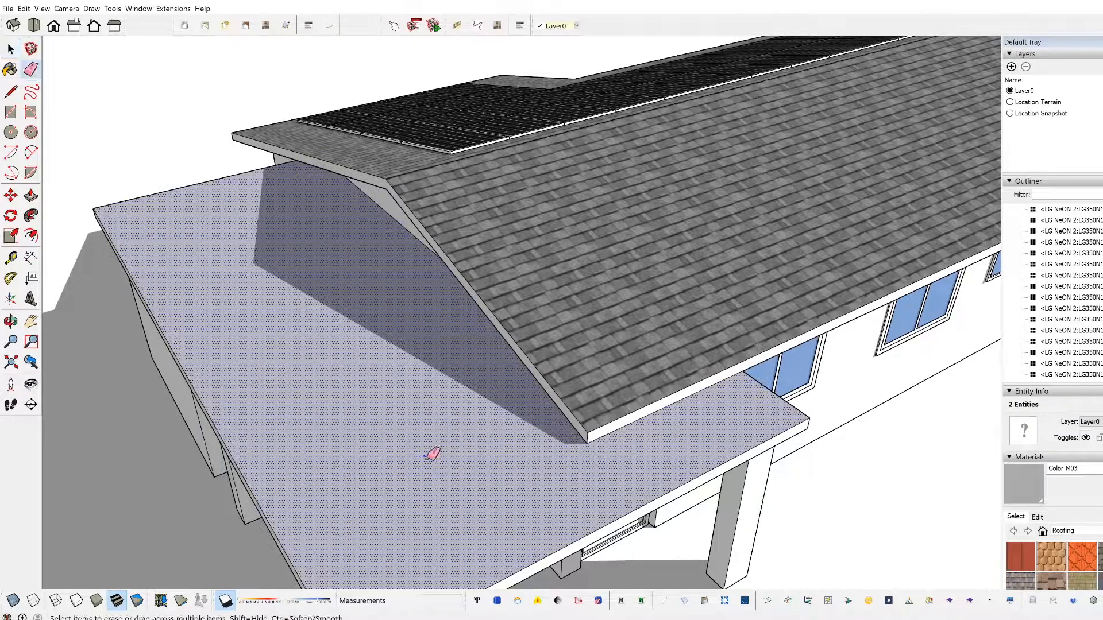
Step: Clear the selection and erase the construction point from the flat roof
{"action": "key", "text": "ctrl+t"}
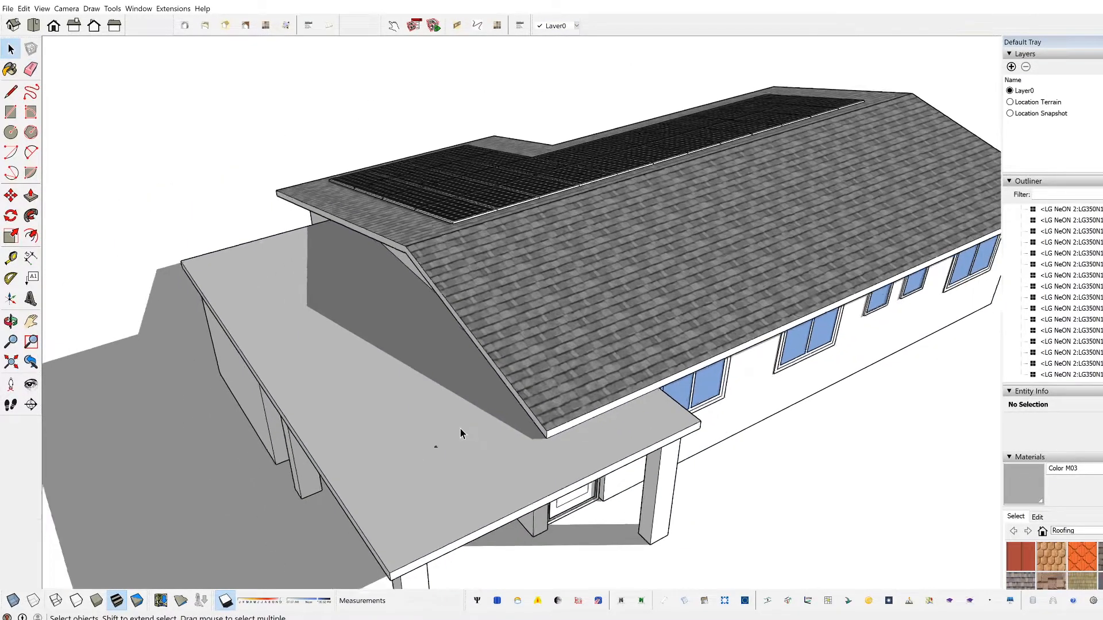
{"action": "key", "text": "e"}
{"action": "scroll", "coordinate": [453, 443], "scroll_direction": "up", "scroll_amount": 3}
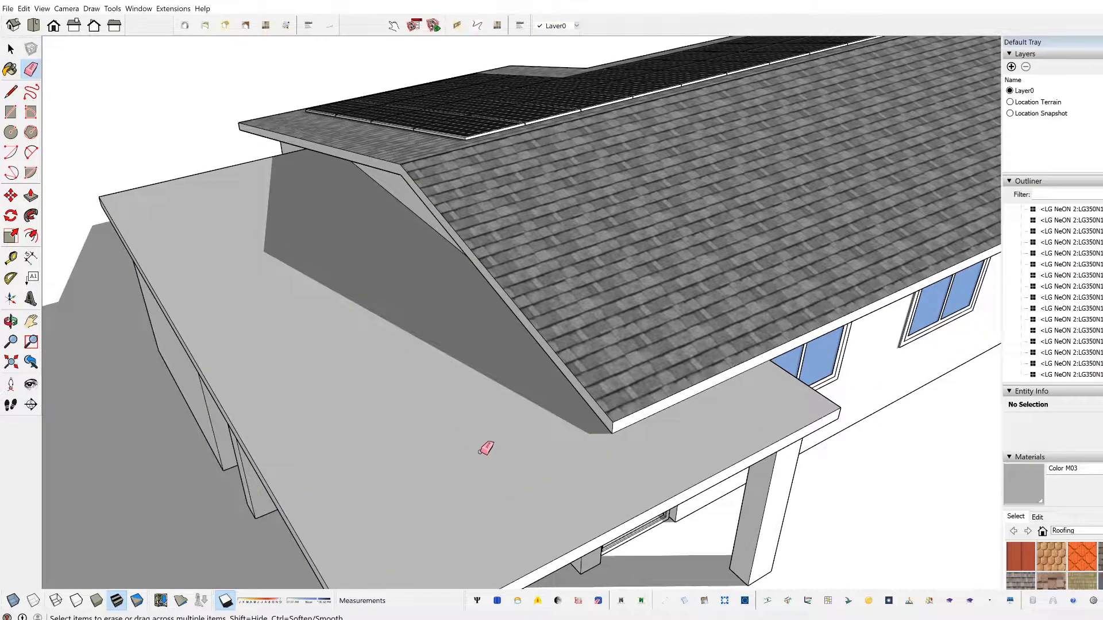
Step: Select the flat lower roof face and examine the shadow that the gable casts across it
{"action": "key", "text": "space"}
{"action": "left_click", "coordinate": [516, 463]}
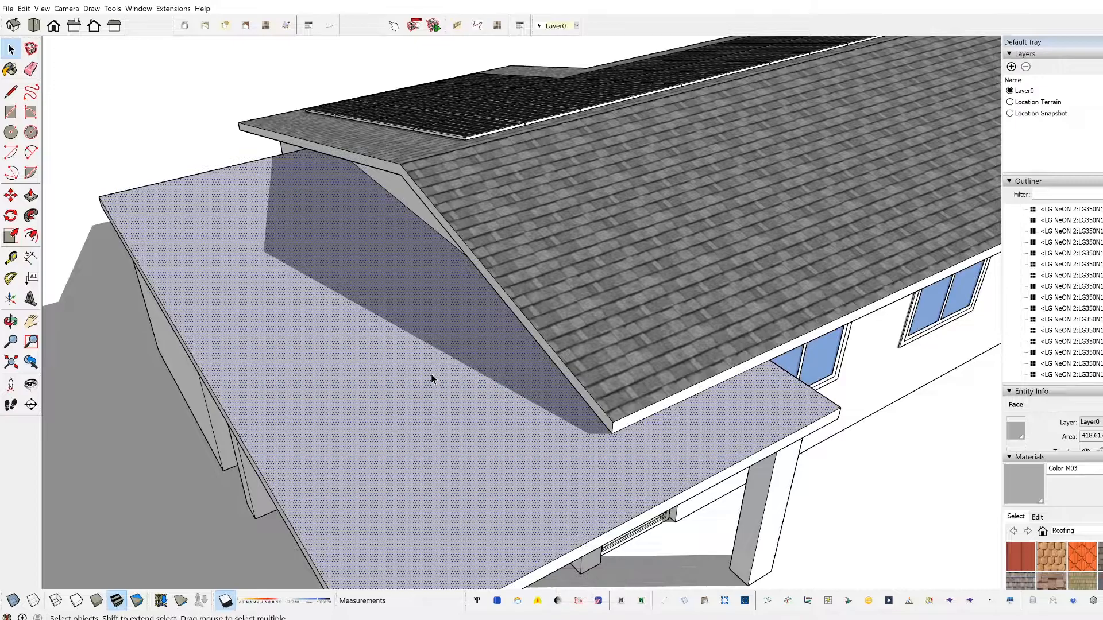
{"action": "middle_click_drag", "start_coordinate": [454, 435], "coordinate": [325, 421]}
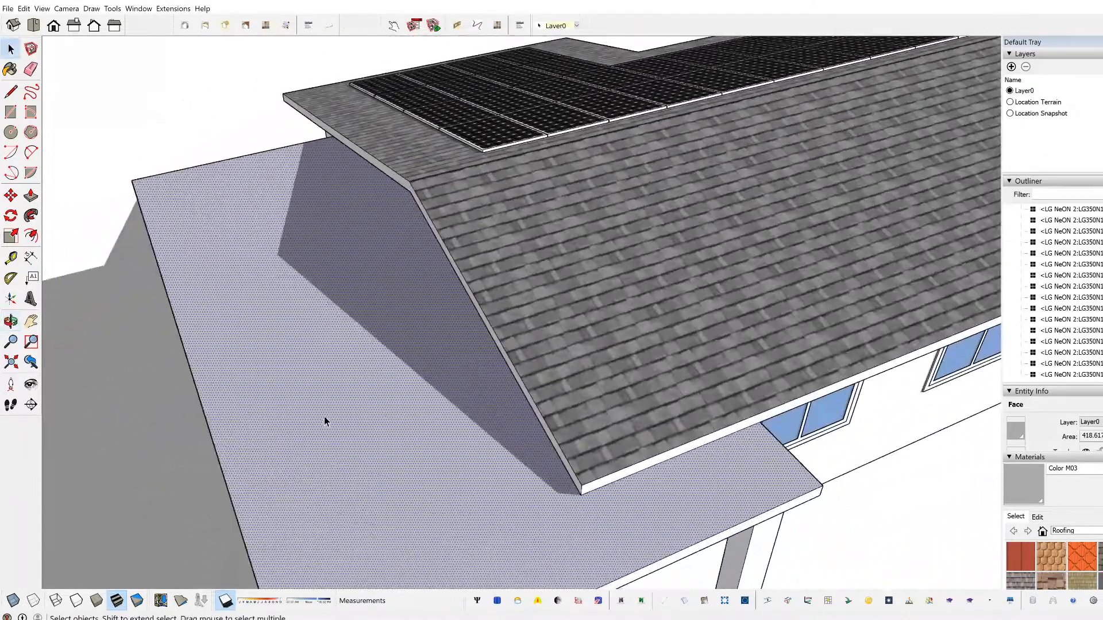
{"action": "scroll", "coordinate": [317, 343], "scroll_direction": "down", "scroll_amount": 4}
{"action": "middle_click_drag", "start_coordinate": [320, 312], "coordinate": [527, 315]}
{"action": "middle_click_drag", "start_coordinate": [495, 370], "coordinate": [375, 397]}
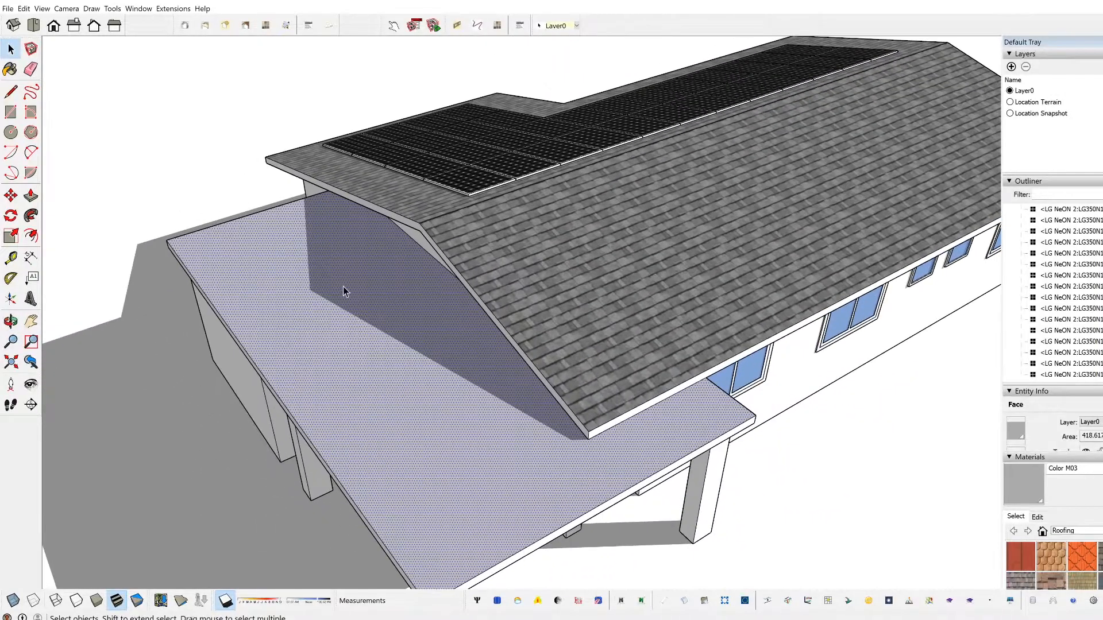
{"action": "scroll", "coordinate": [349, 292], "scroll_direction": "down", "scroll_amount": 3}
{"action": "middle_click_drag", "start_coordinate": [363, 210], "coordinate": [357, 280]}
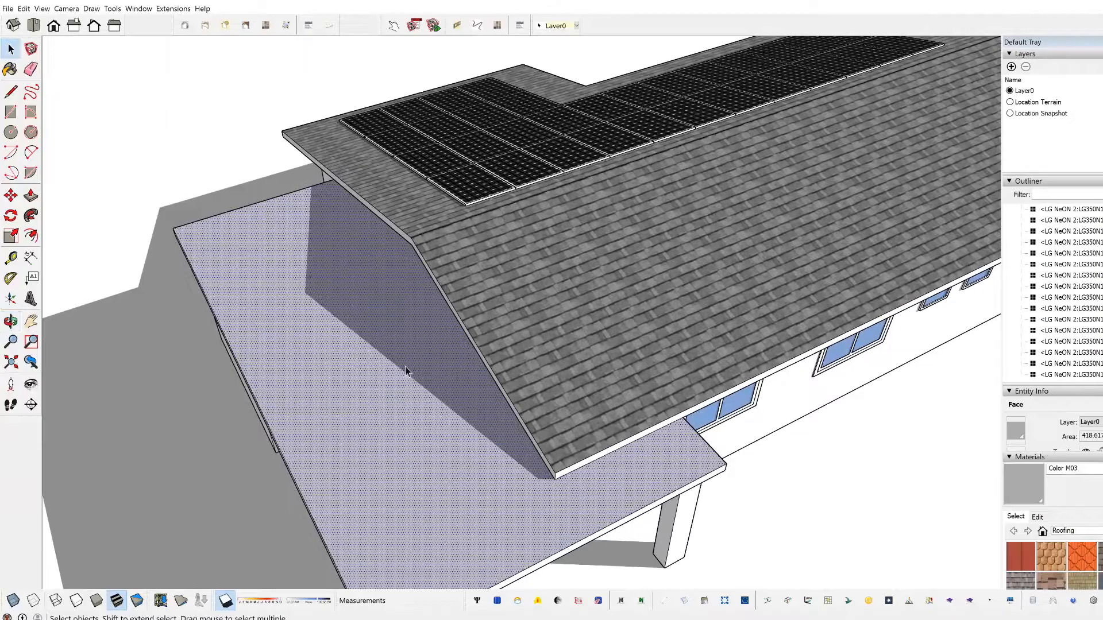
{"action": "middle_click_drag", "start_coordinate": [277, 325], "coordinate": [471, 222]}
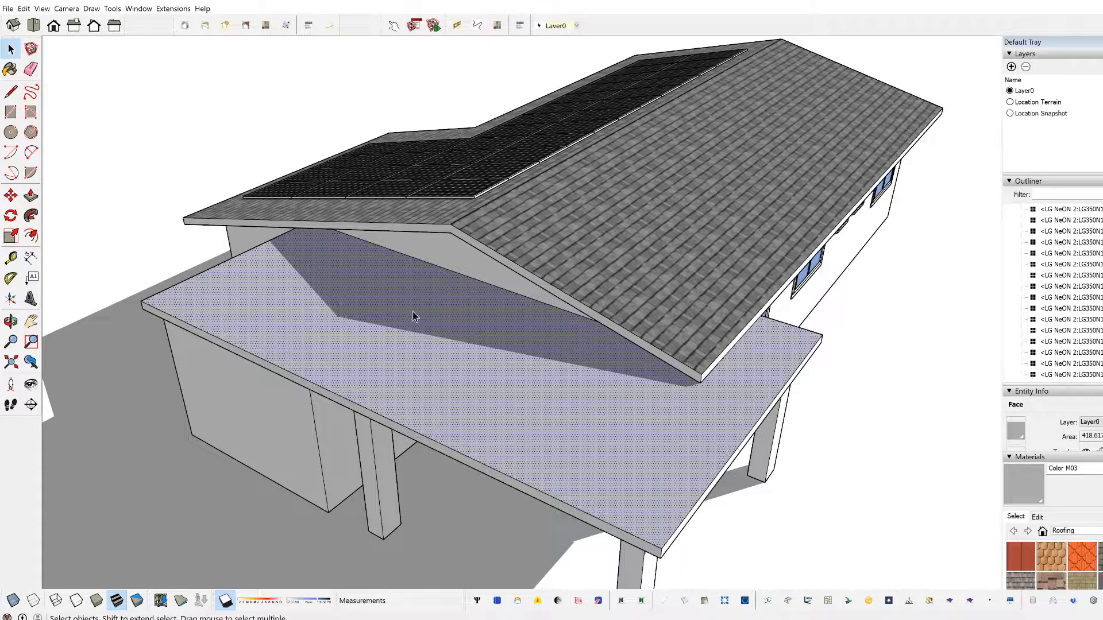
{"action": "scroll", "coordinate": [420, 326], "scroll_direction": "up", "scroll_amount": 3}
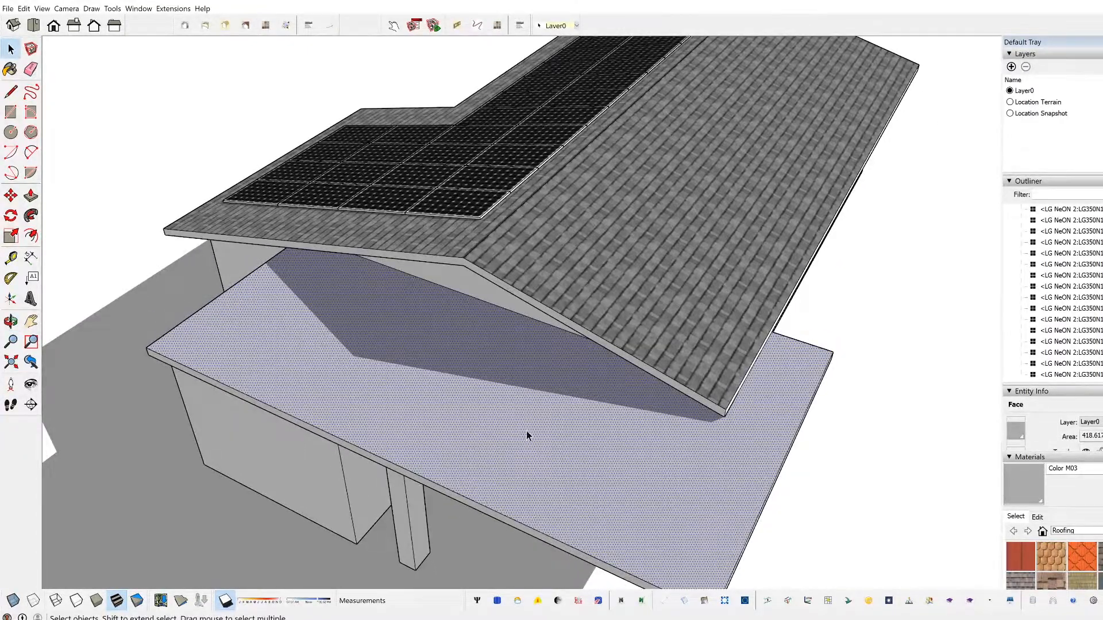
Step: Calculate the flat roof's Sunny Area for 2020/12/21 within 2.00 hours of solstice noon, with 2 iterations and shadows not joined
{"action": "left_click", "coordinate": [558, 601]}
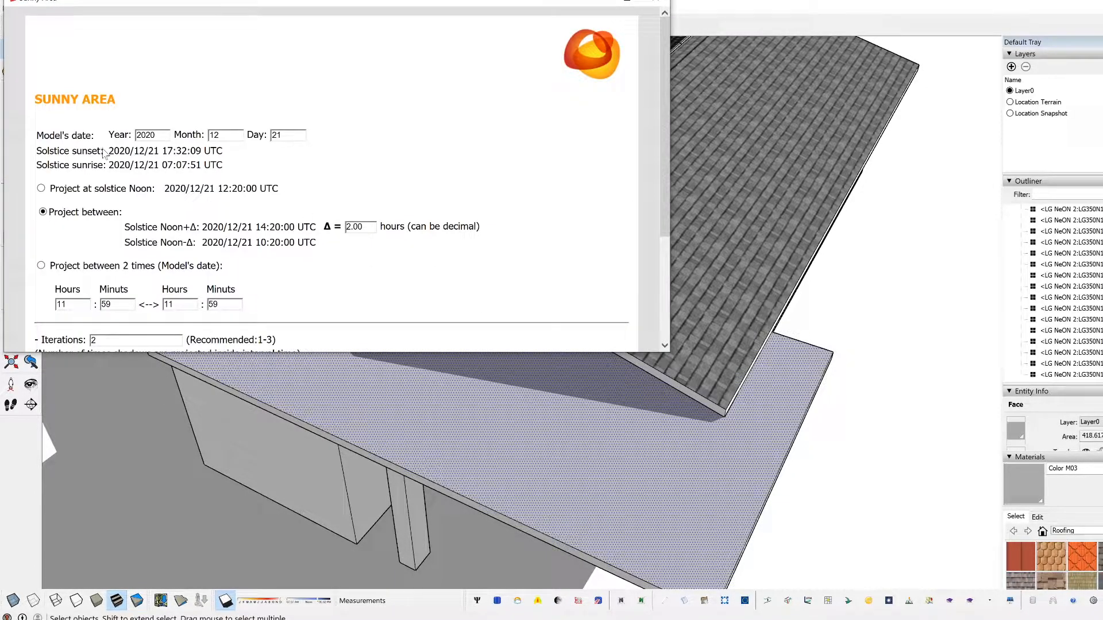
{"action": "scroll", "coordinate": [191, 191], "scroll_direction": "down", "scroll_amount": 2}
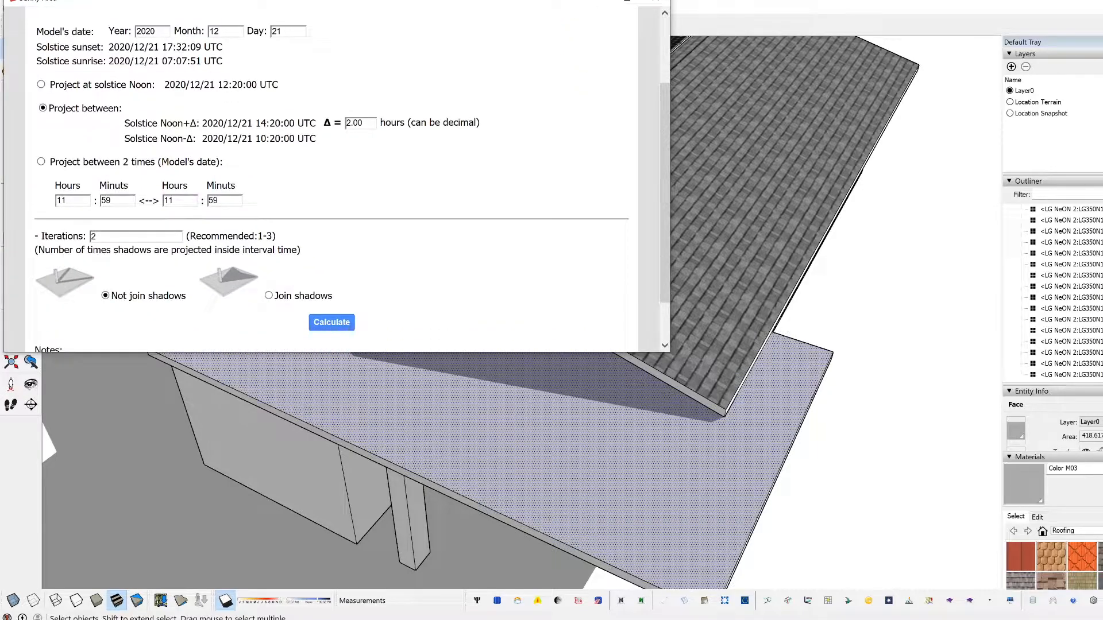
{"action": "scroll", "coordinate": [336, 178], "scroll_direction": "up", "scroll_amount": 2}
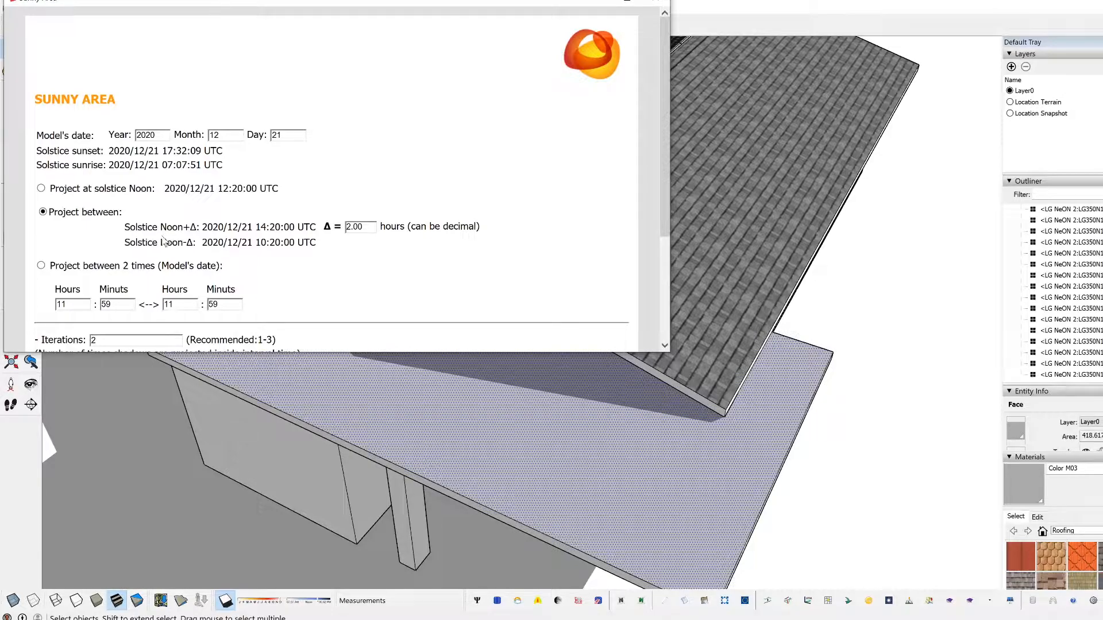
{"action": "scroll", "coordinate": [176, 210], "scroll_direction": "down", "scroll_amount": 1}
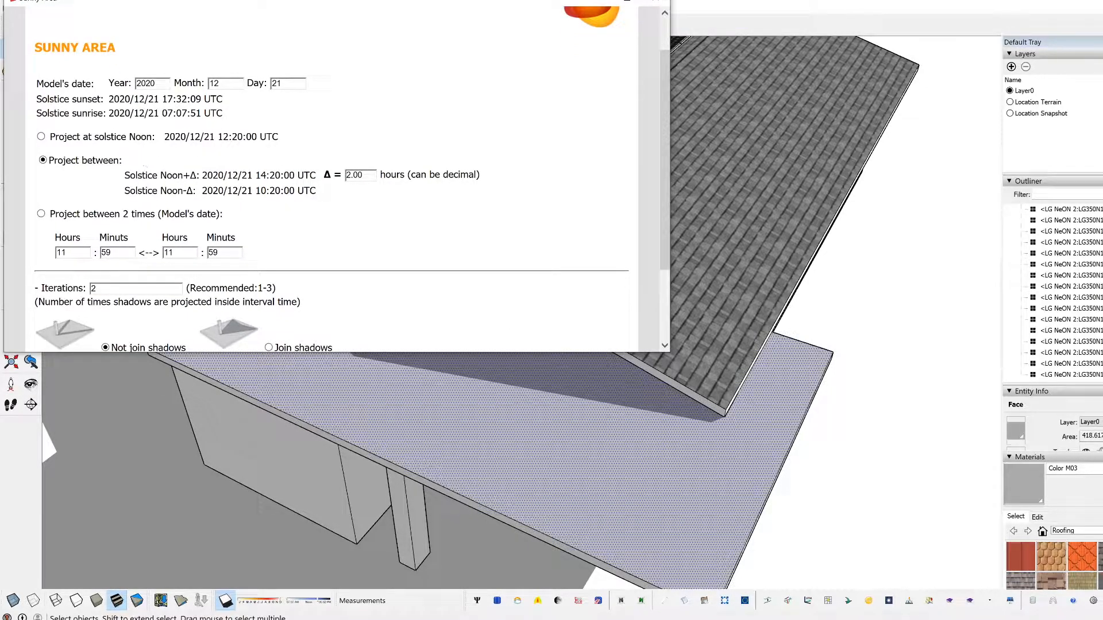
{"action": "scroll", "coordinate": [341, 274], "scroll_direction": "down", "scroll_amount": 2}
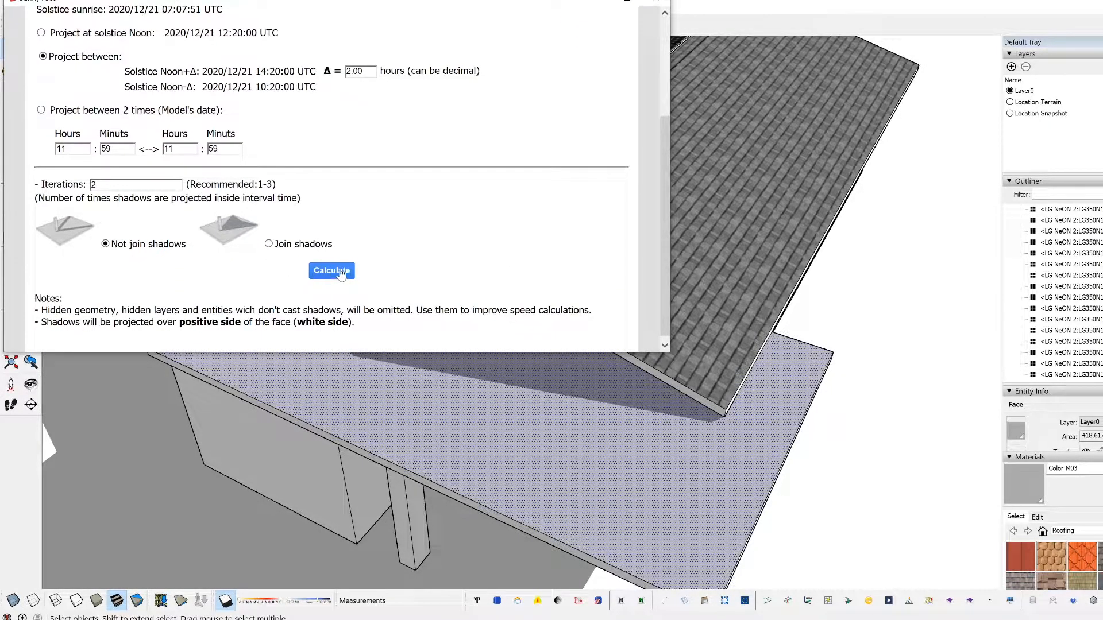
{"action": "left_click", "coordinate": [332, 271]}
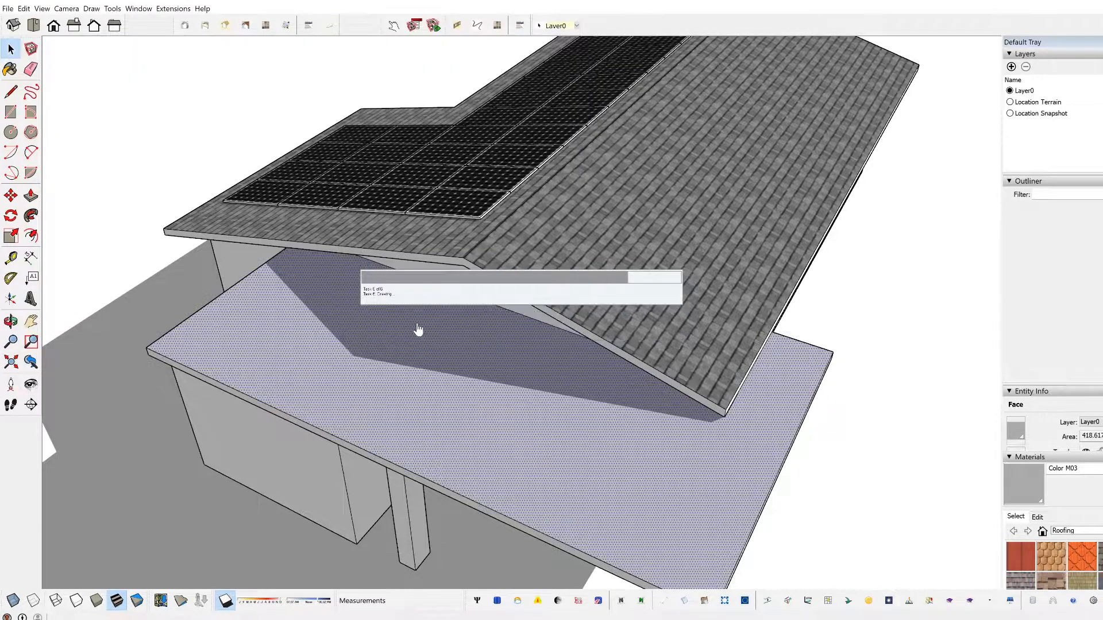
Step: Inspect the sunny area outline on the flat roof and vary the shadow time of day to compare it with the cast shadows
{"action": "middle_click_drag", "start_coordinate": [517, 352], "coordinate": [333, 328]}
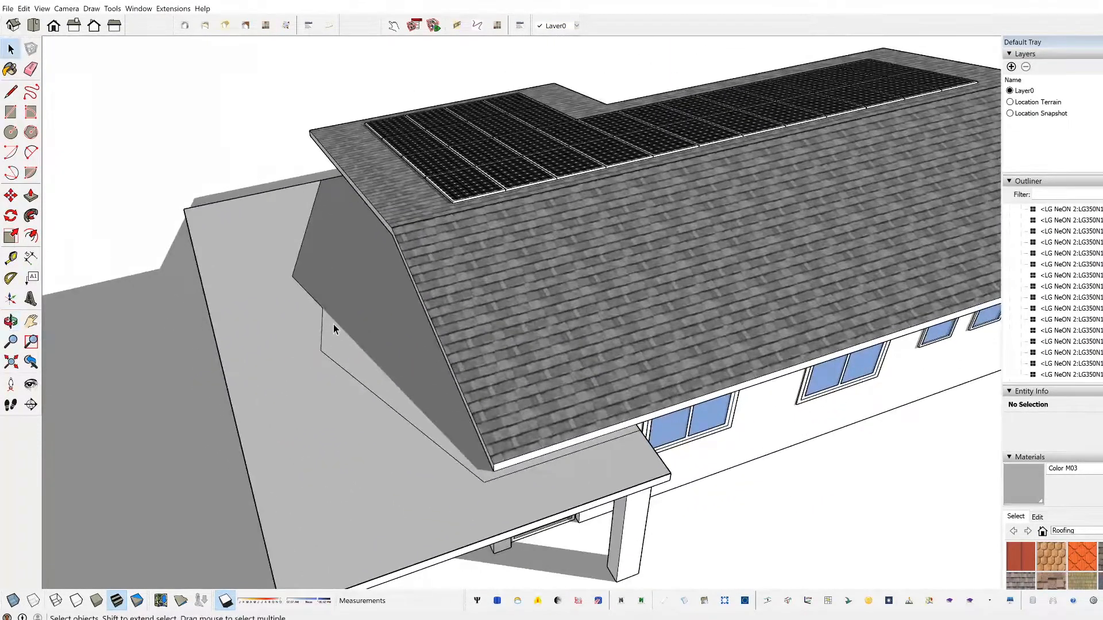
{"action": "middle_click_drag", "start_coordinate": [260, 345], "coordinate": [192, 386]}
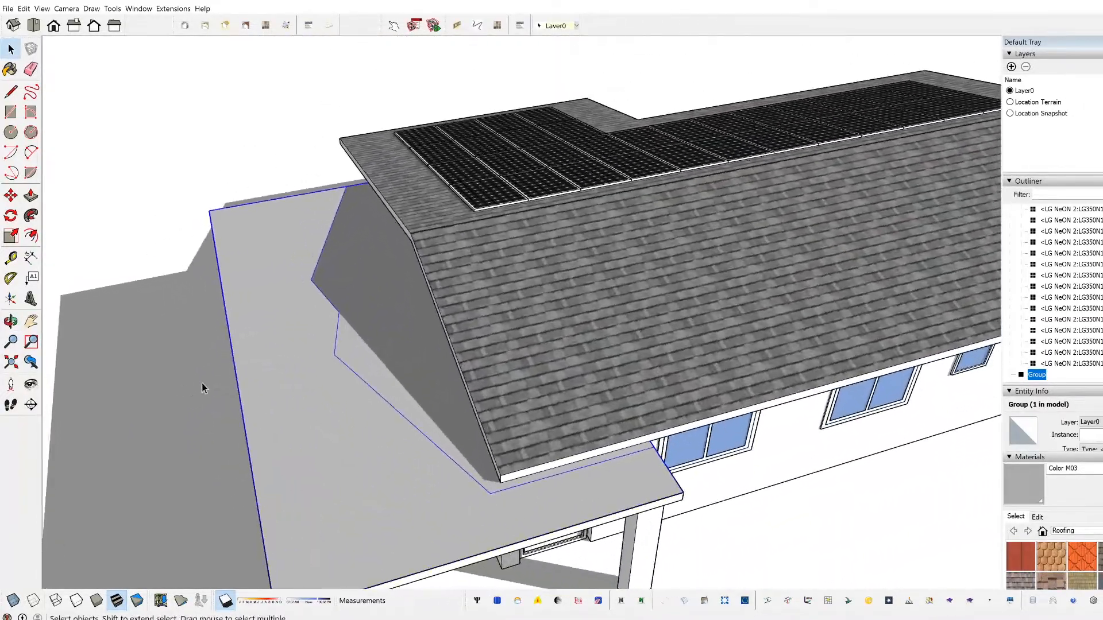
{"action": "left_click", "coordinate": [276, 122]}
{"action": "middle_click_drag", "start_coordinate": [347, 224], "coordinate": [203, 330]}
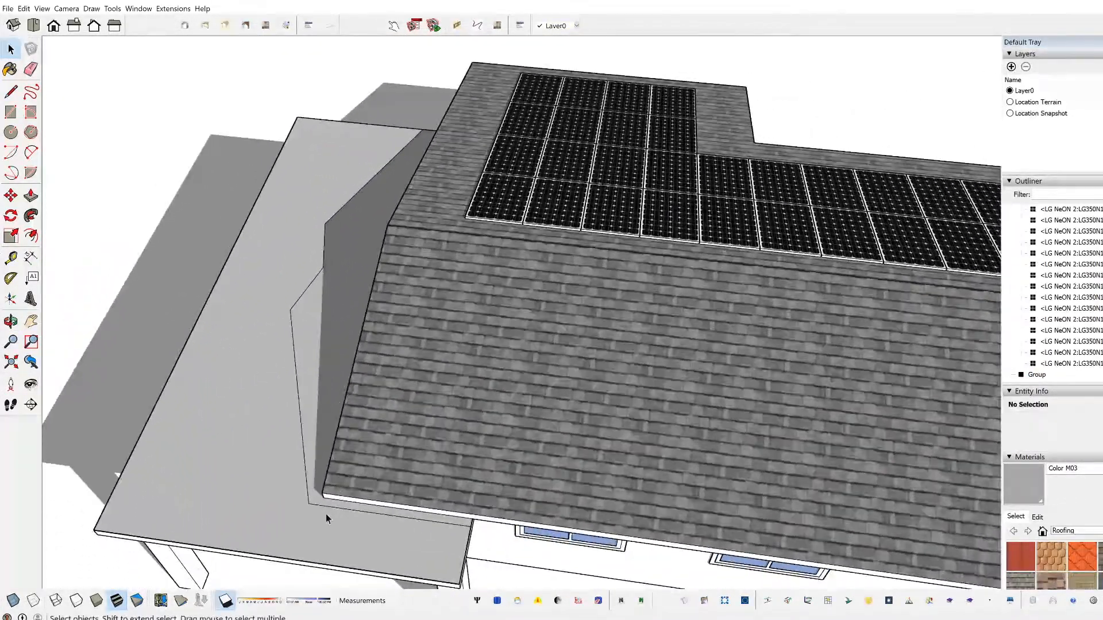
{"action": "middle_click_drag", "start_coordinate": [300, 513], "coordinate": [365, 410]}
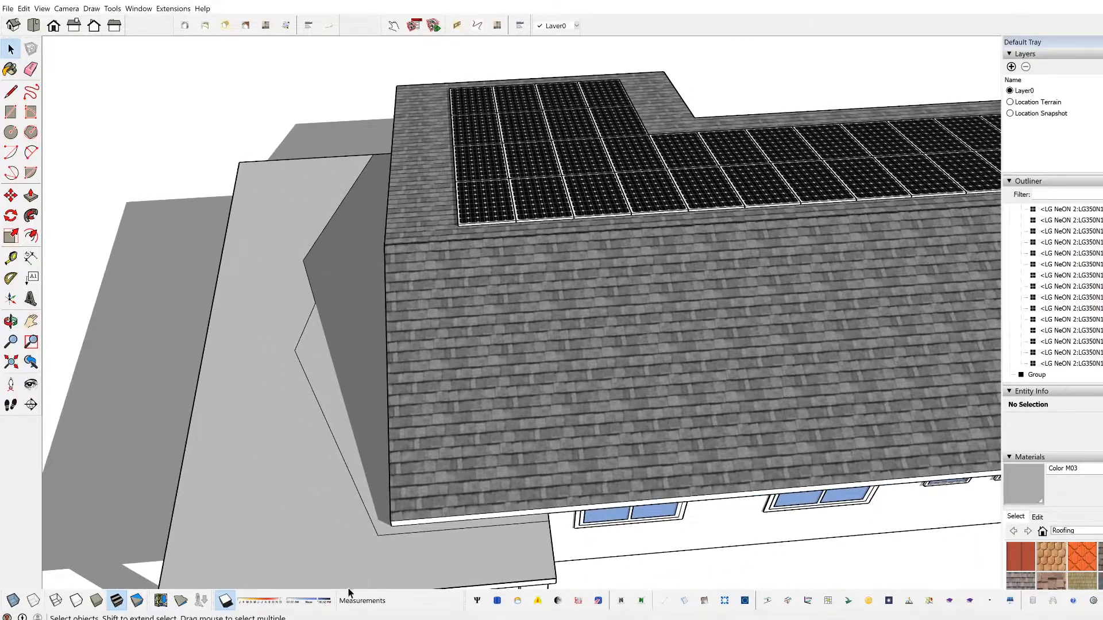
{"action": "left_click_drag", "start_coordinate": [321, 602], "coordinate": [303, 602]}
{"action": "middle_click_drag", "start_coordinate": [230, 517], "coordinate": [257, 341]}
{"action": "left_click", "coordinate": [727, 399]}
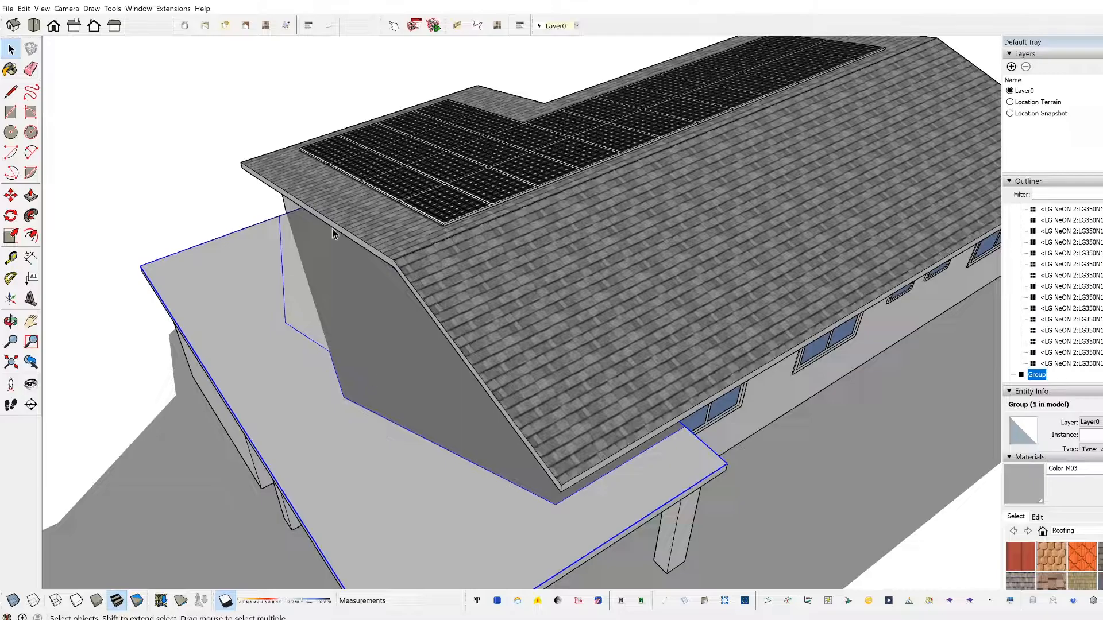
Step: Try deleting the sunny area group from the flat roof, and undo back to the original roof face
{"action": "middle_click_drag", "start_coordinate": [352, 393], "coordinate": [506, 439]}
{"action": "key", "text": "Delete"}
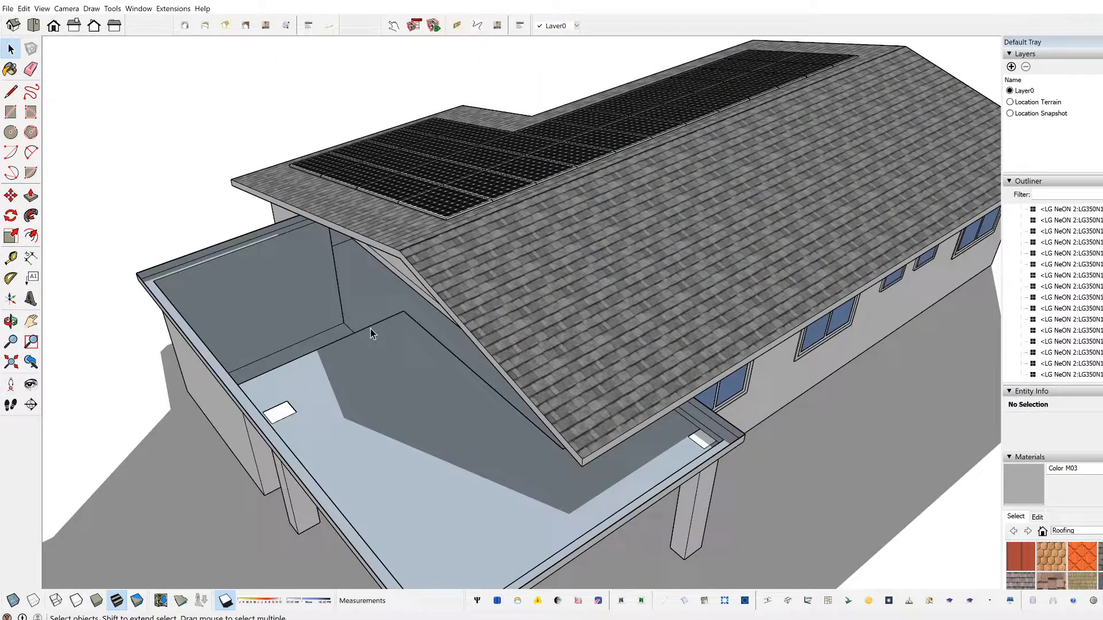
{"action": "key", "text": "ctrl+z"}
Step: Switch the solar panels on the main roof to Array view and inspect their layout from several angles
{"action": "middle_click_drag", "start_coordinate": [168, 195], "coordinate": [557, 402]}
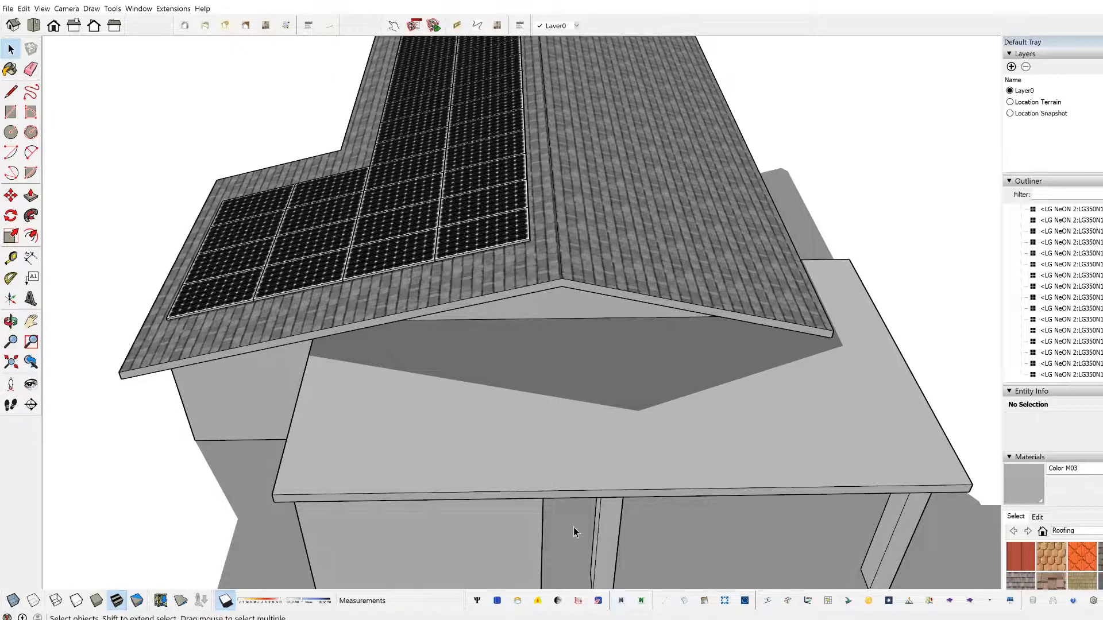
{"action": "scroll", "coordinate": [500, 428], "scroll_direction": "down", "scroll_amount": 2}
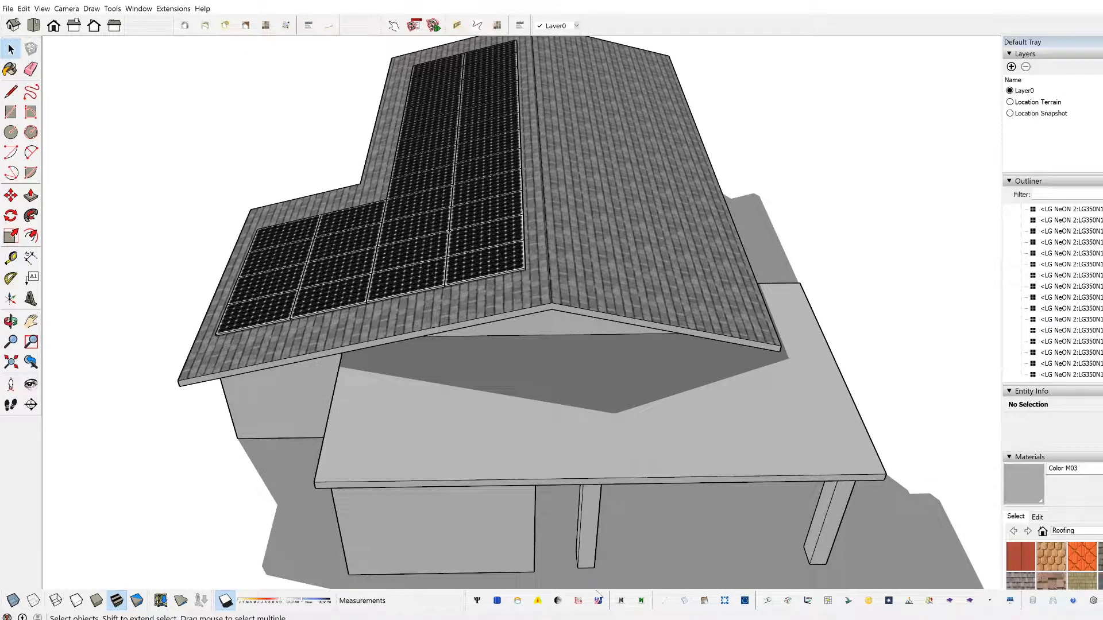
{"action": "left_click", "coordinate": [666, 603]}
{"action": "middle_click_drag", "start_coordinate": [345, 340], "coordinate": [852, 314]}
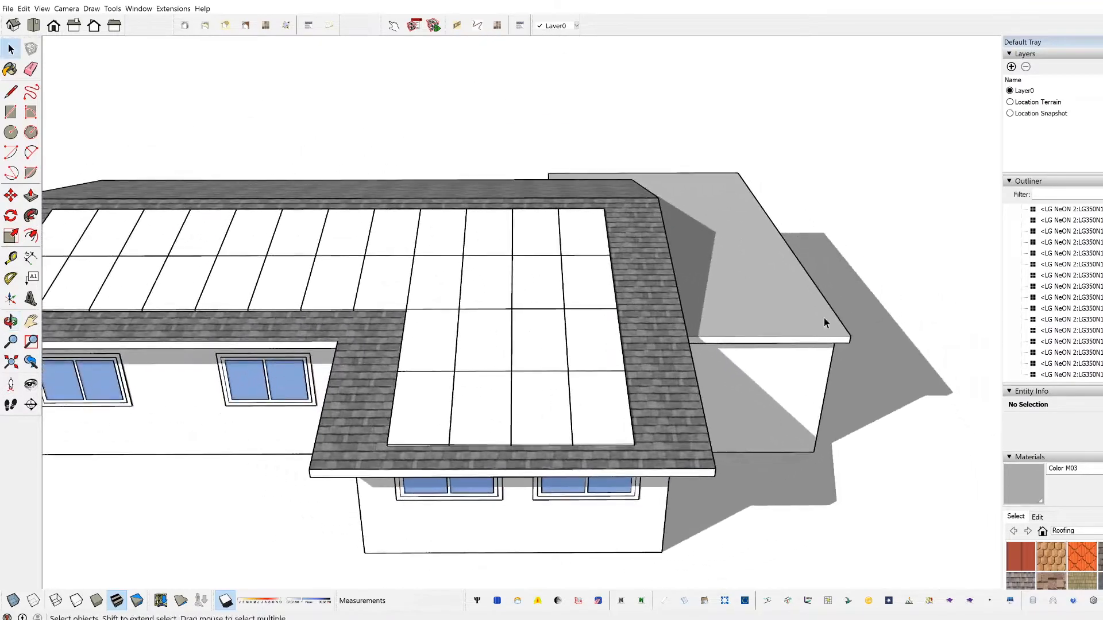
{"action": "scroll", "coordinate": [453, 339], "scroll_direction": "down", "scroll_amount": 3}
{"action": "middle_click_drag", "start_coordinate": [284, 361], "coordinate": [597, 345]}
{"action": "scroll", "coordinate": [524, 322], "scroll_direction": "down", "scroll_amount": 1}
{"action": "middle_click_drag", "start_coordinate": [439, 368], "coordinate": [497, 474]}
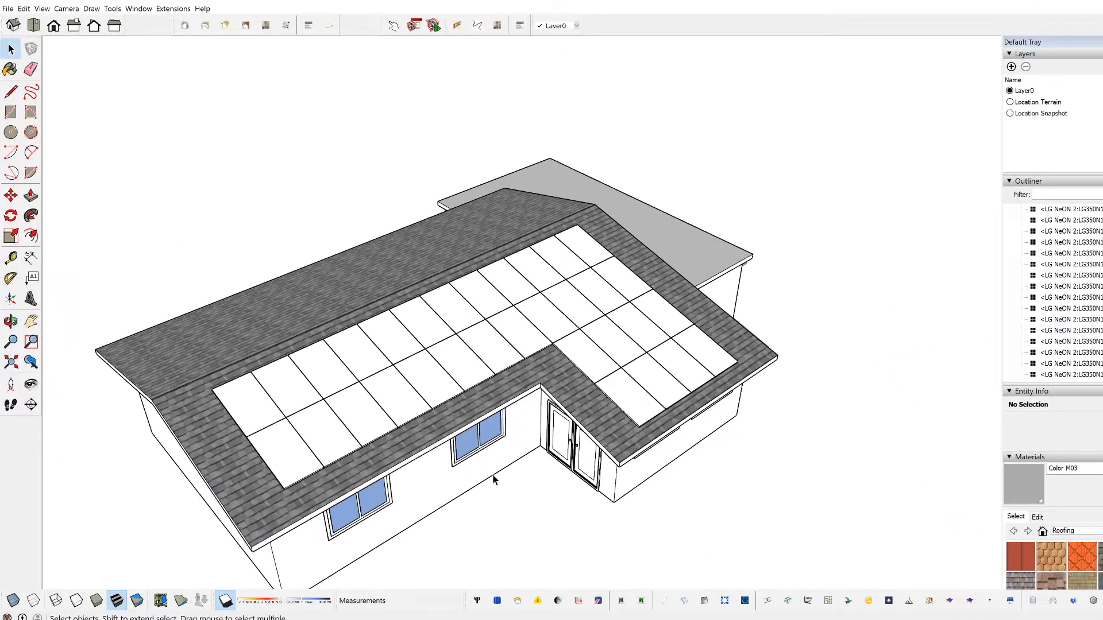
{"action": "scroll", "coordinate": [386, 528], "scroll_direction": "up", "scroll_amount": 3}
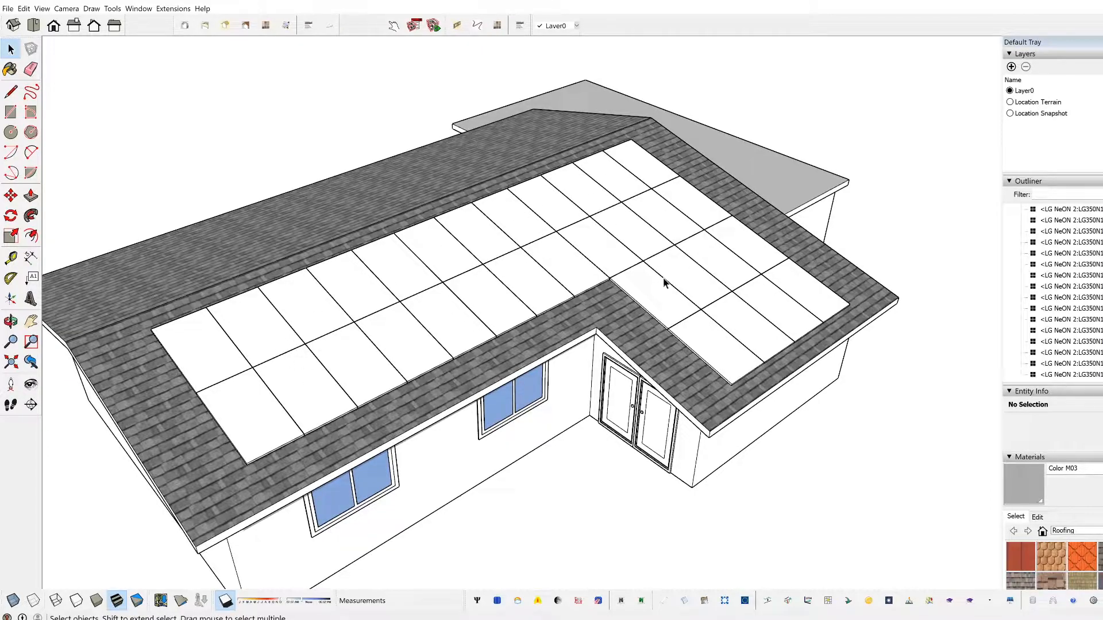
Step: Choose Color B01 from the Colors material collection for painting panels in Array view
{"action": "scroll", "coordinate": [293, 370], "scroll_direction": "down", "scroll_amount": 2}
{"action": "middle_click_drag", "start_coordinate": [293, 369], "coordinate": [333, 364]}
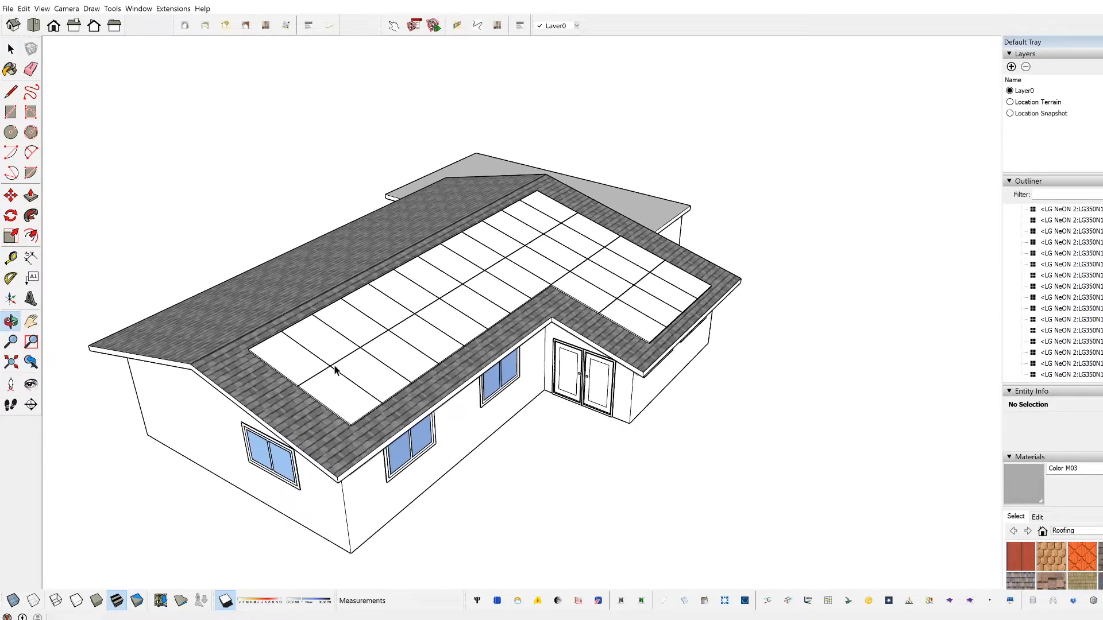
{"action": "scroll", "coordinate": [305, 417], "scroll_direction": "up", "scroll_amount": 2}
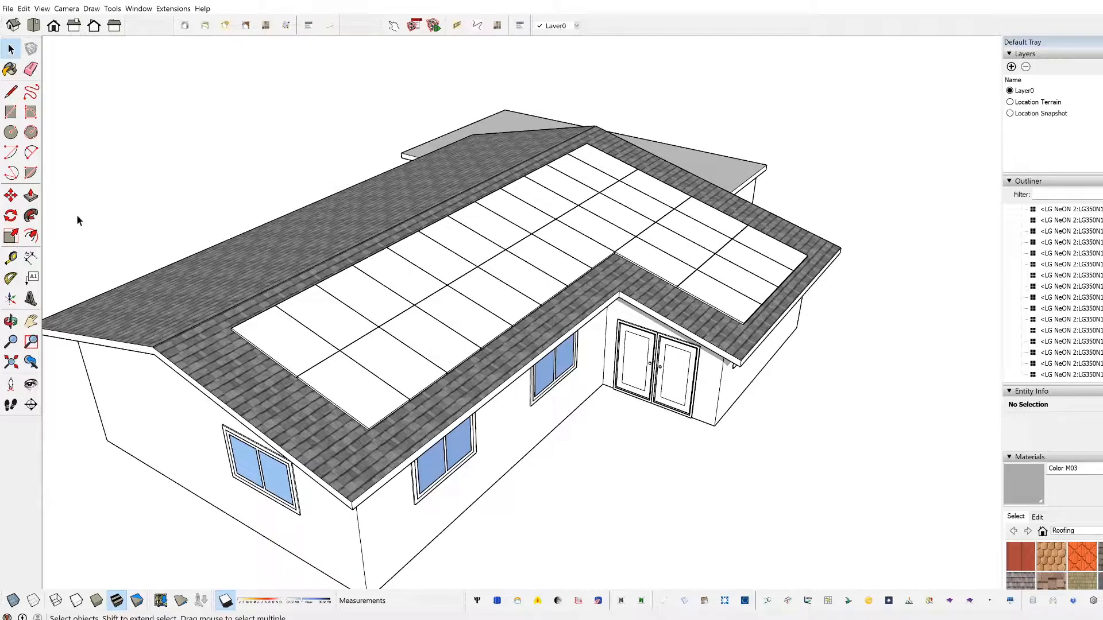
{"action": "left_click", "coordinate": [9, 69]}
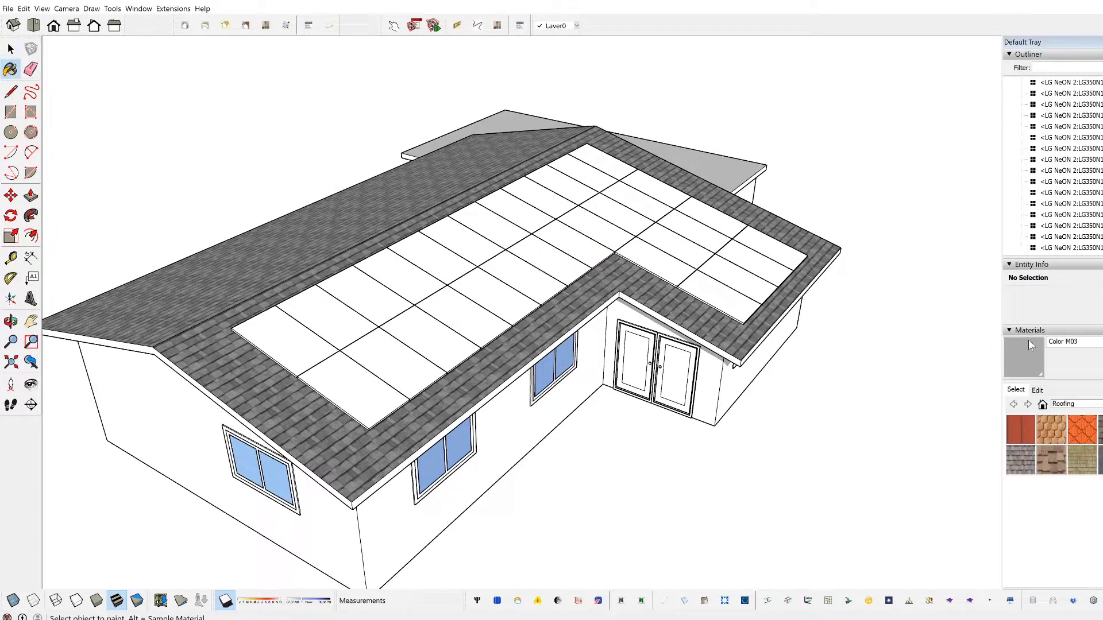
{"action": "middle_click_drag", "start_coordinate": [817, 307], "coordinate": [772, 285]}
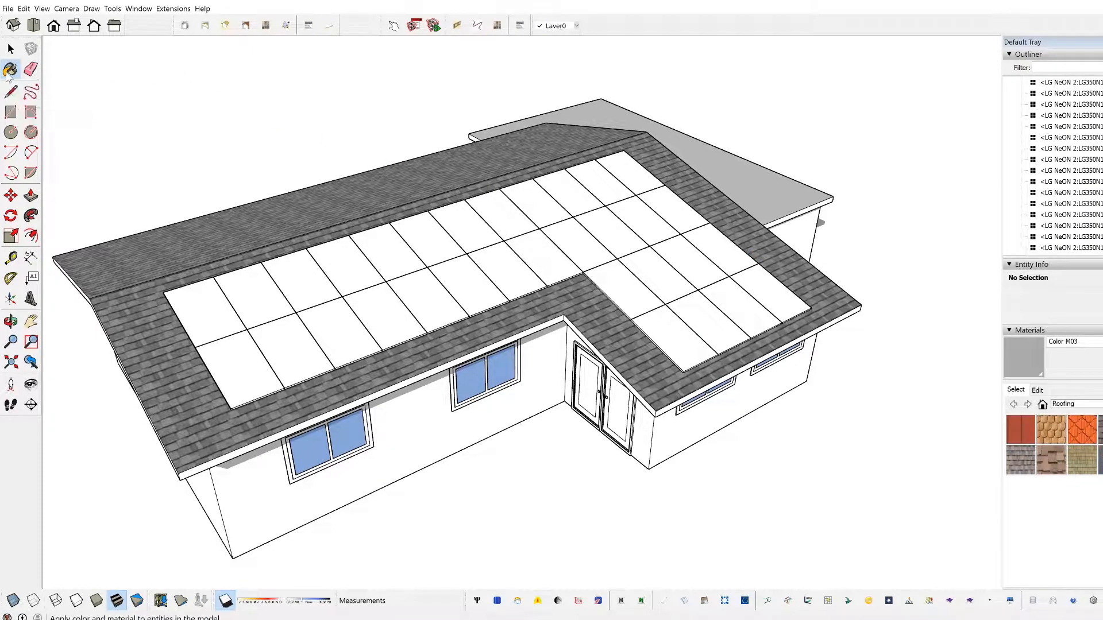
{"action": "left_click", "coordinate": [1036, 390]}
{"action": "left_click", "coordinate": [1015, 390]}
{"action": "left_click", "coordinate": [1084, 405]}
{"action": "left_click", "coordinate": [1074, 454]}
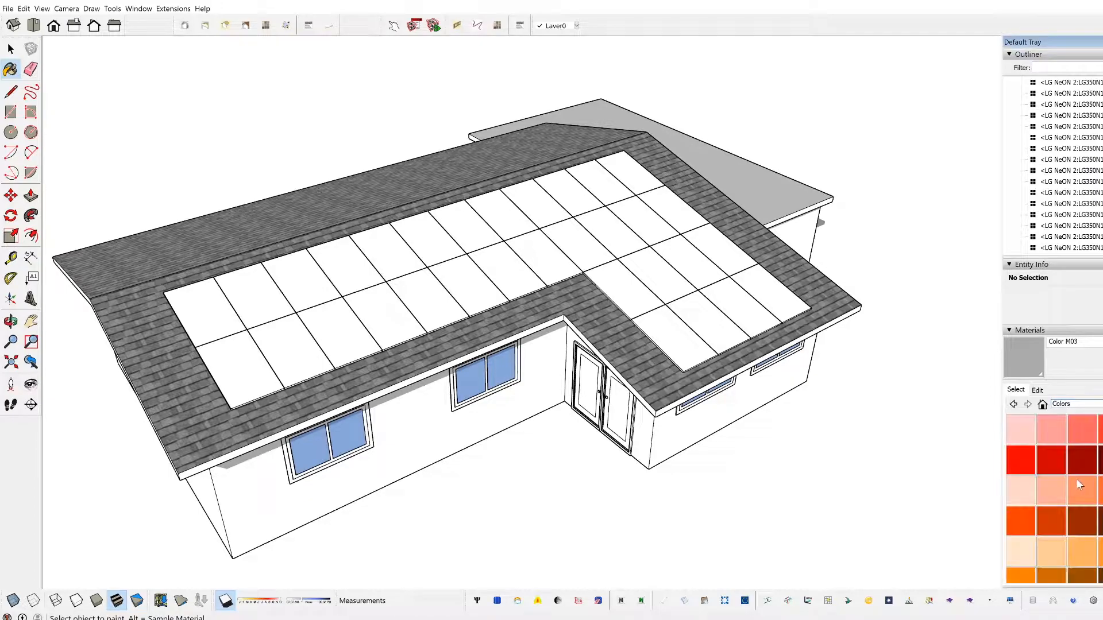
{"action": "left_click", "coordinate": [1021, 493]}
Step: Inside the panel group, paint only the four panels at the end farthest from the entrance wing with Color B01
{"action": "left_click", "coordinate": [224, 328]}
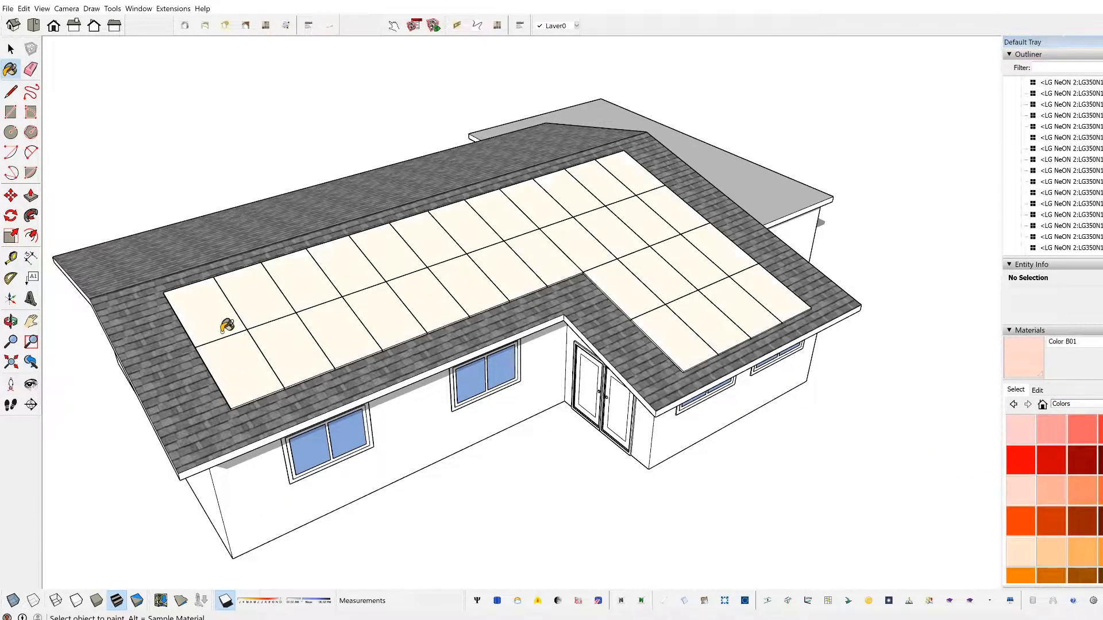
{"action": "key", "text": "ctrl+z"}
{"action": "key", "text": "space"}
{"action": "double_click", "coordinate": [253, 361]}
{"action": "left_click", "coordinate": [255, 360]}
{"action": "left_click", "coordinate": [1015, 492]}
{"action": "left_click", "coordinate": [248, 357]}
{"action": "left_click", "coordinate": [230, 317]}
{"action": "left_click", "coordinate": [257, 313]}
{"action": "left_click", "coordinate": [281, 336]}
{"action": "key", "text": "space"}
{"action": "left_click", "coordinate": [273, 196]}
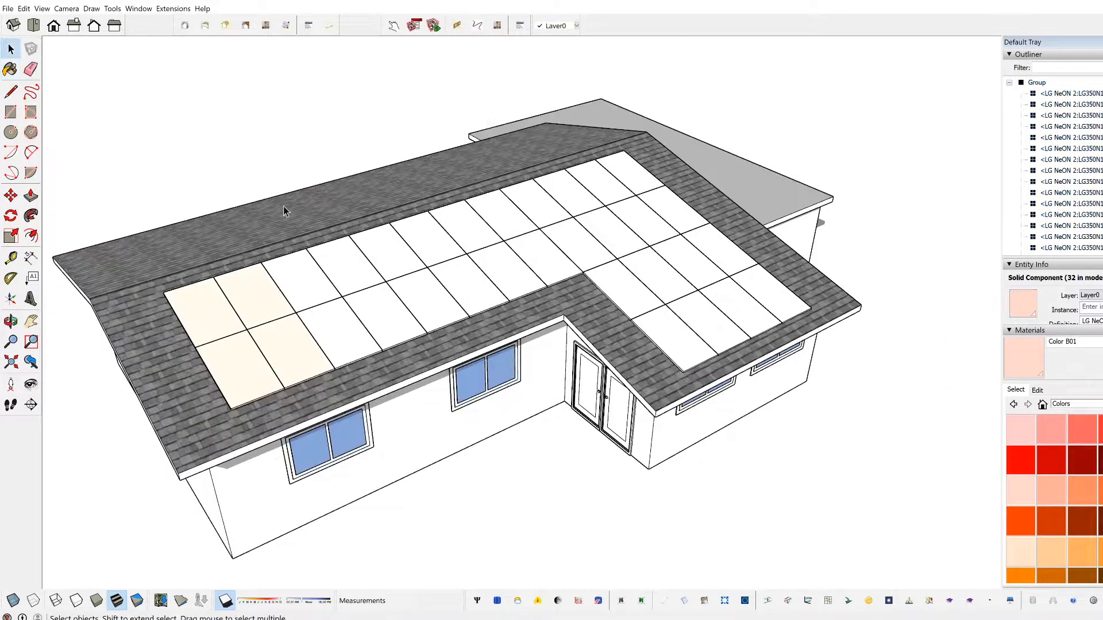
Step: Examine the coloured four-panel array against the unpainted panels from several angles
{"action": "middle_click_drag", "start_coordinate": [273, 195], "coordinate": [448, 283]}
{"action": "scroll", "coordinate": [339, 374], "scroll_direction": "up", "scroll_amount": 2}
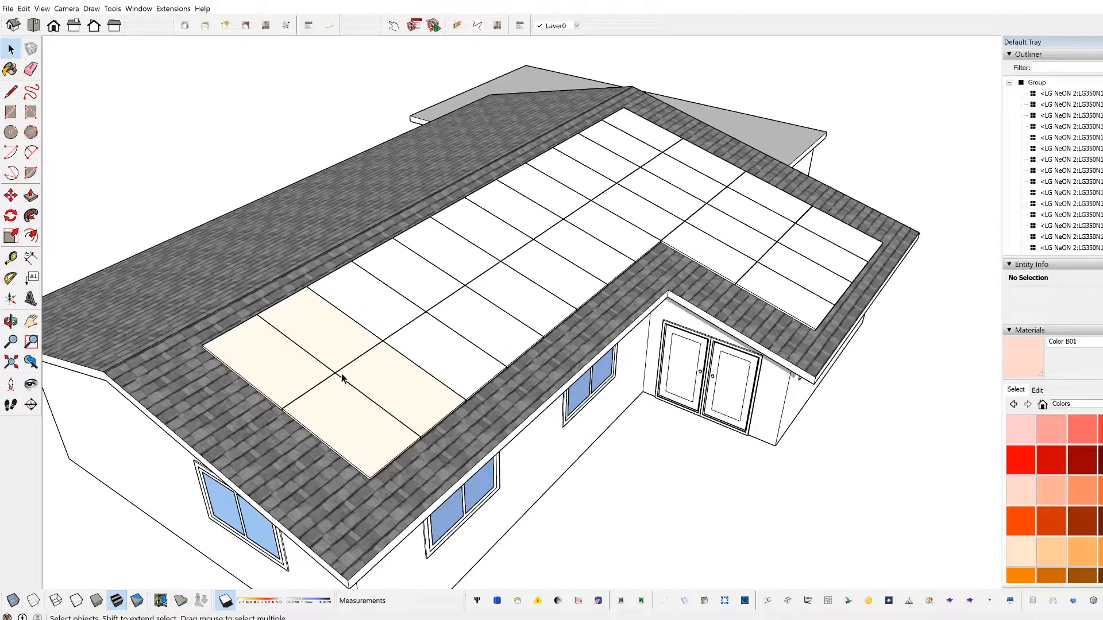
{"action": "middle_click_drag", "start_coordinate": [394, 377], "coordinate": [346, 383]}
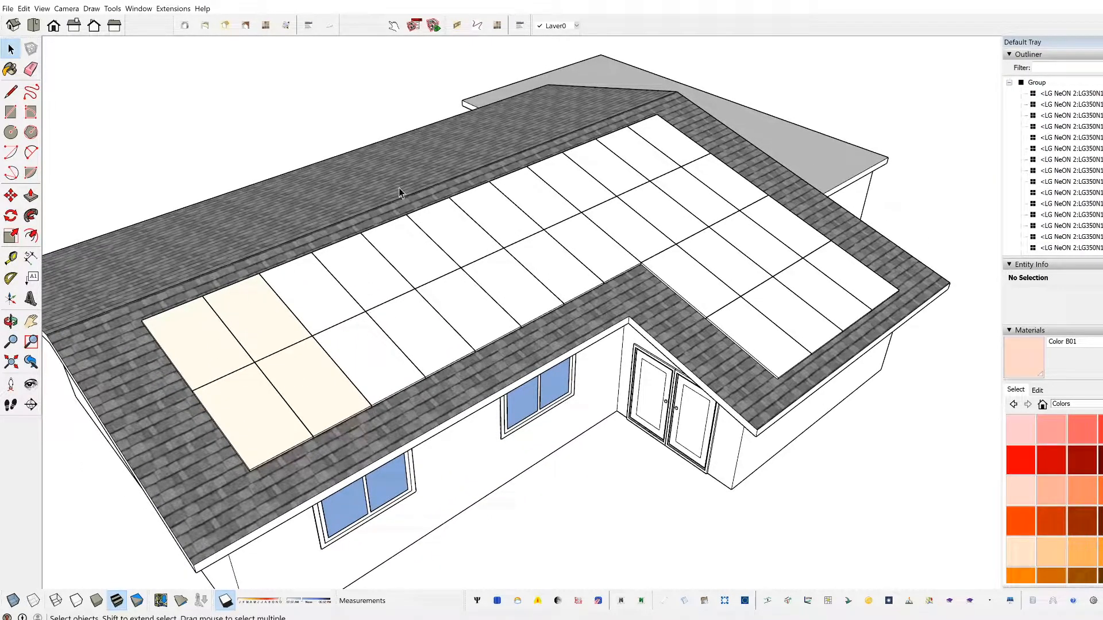
{"action": "scroll", "coordinate": [399, 198], "scroll_direction": "down", "scroll_amount": 2}
{"action": "middle_click_drag", "start_coordinate": [451, 321], "coordinate": [417, 328]}
{"action": "scroll", "coordinate": [689, 298], "scroll_direction": "up", "scroll_amount": 2}
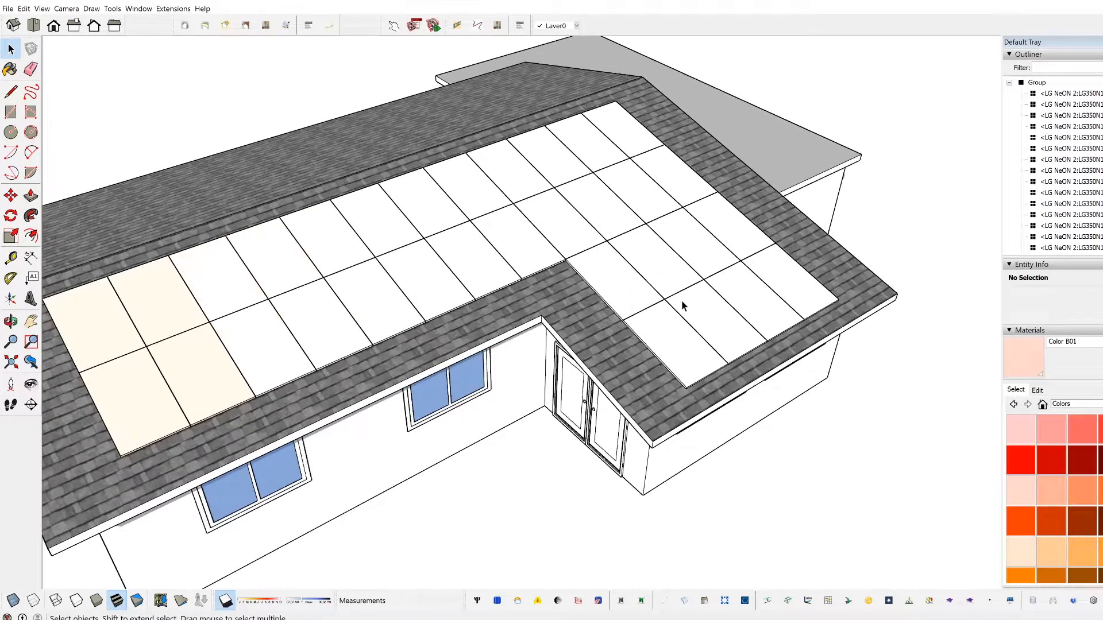
{"action": "scroll", "coordinate": [465, 340], "scroll_direction": "down", "scroll_amount": 1}
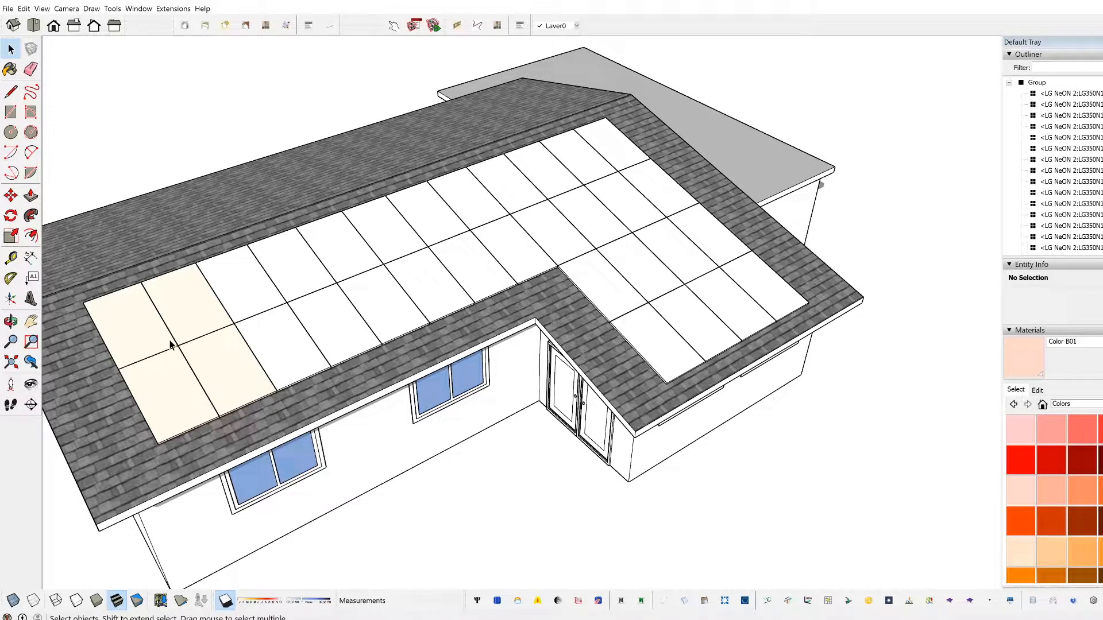
{"action": "middle_click_drag", "start_coordinate": [348, 336], "coordinate": [383, 316]}
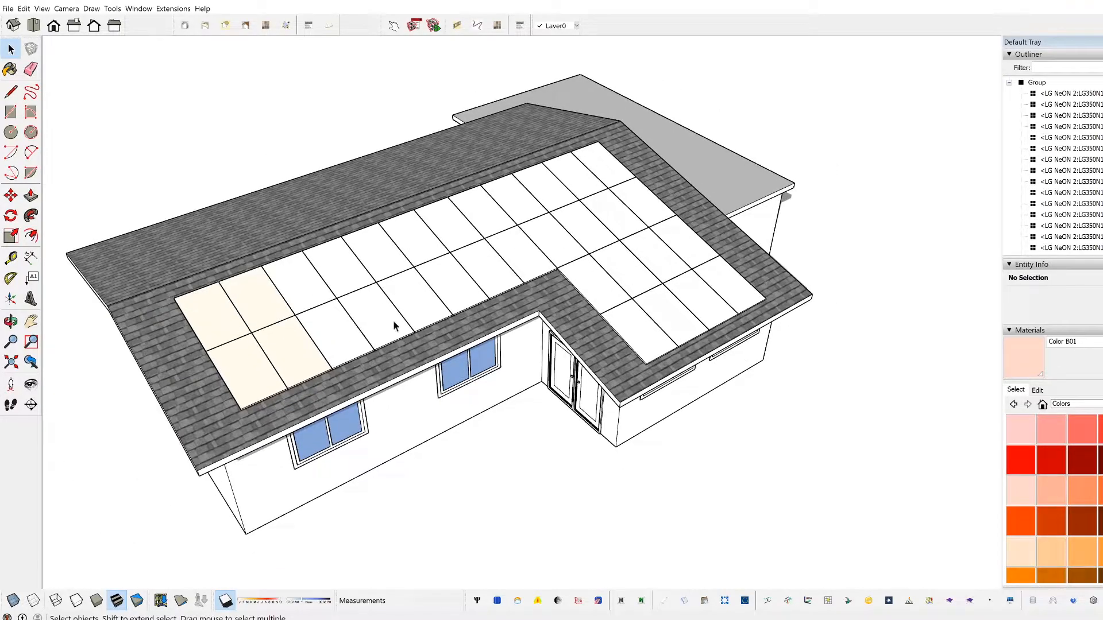
{"action": "scroll", "coordinate": [291, 222], "scroll_direction": "up", "scroll_amount": 3}
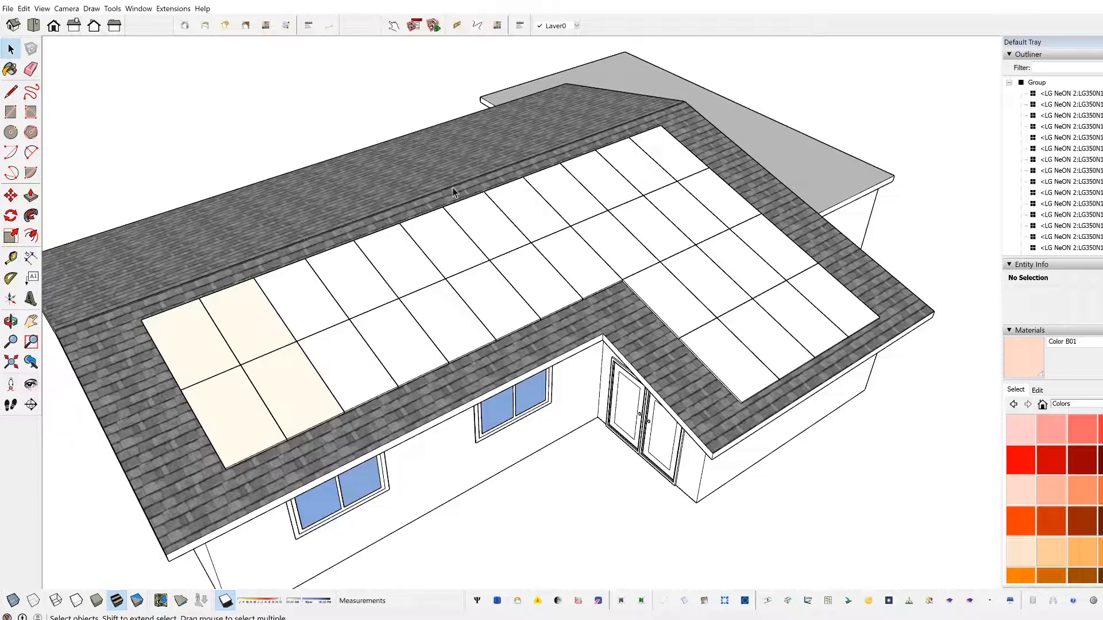
{"action": "scroll", "coordinate": [426, 281], "scroll_direction": "down", "scroll_amount": 3}
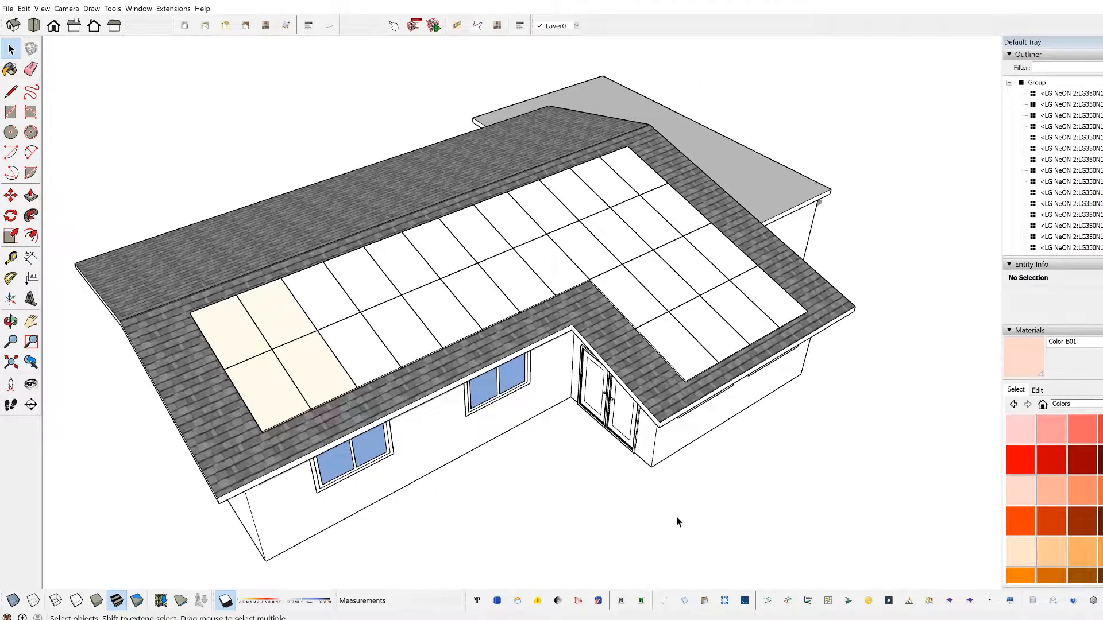
Step: Return the solar panels to normal view and generate a Skelion report without calculating shading losses
{"action": "left_click", "coordinate": [665, 602]}
{"action": "mouse_move", "coordinate": [662, 546]}
{"action": "middle_mouse_down"}
{"action": "mouse_move", "coordinate": [657, 537]}
{"action": "mouse_move", "coordinate": [666, 560]}
{"action": "middle_mouse_up"}
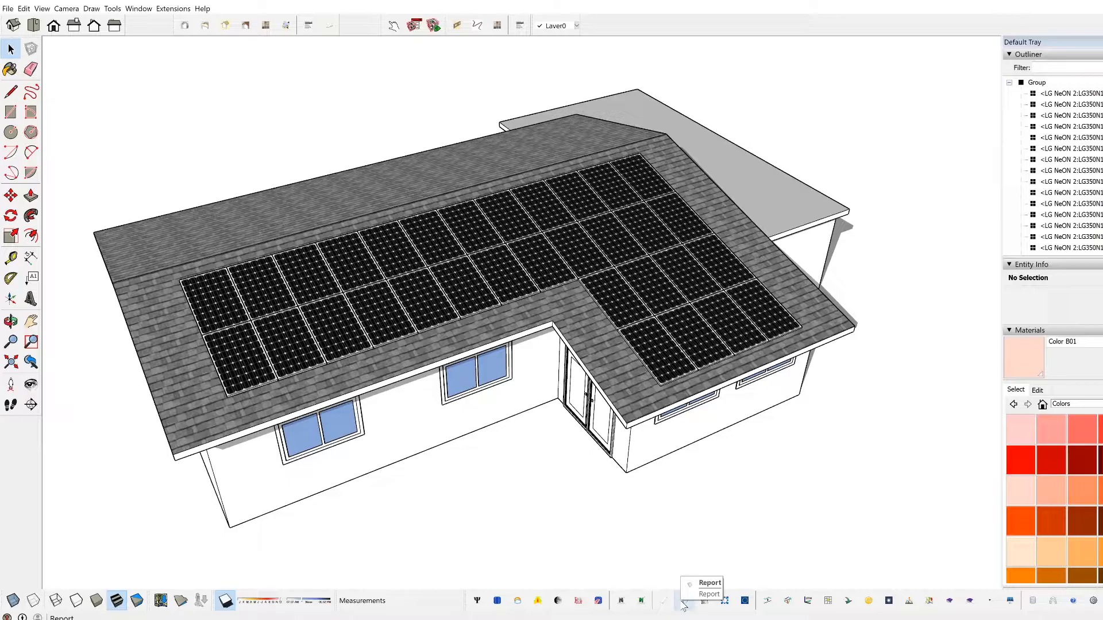
{"action": "left_click", "coordinate": [684, 601]}
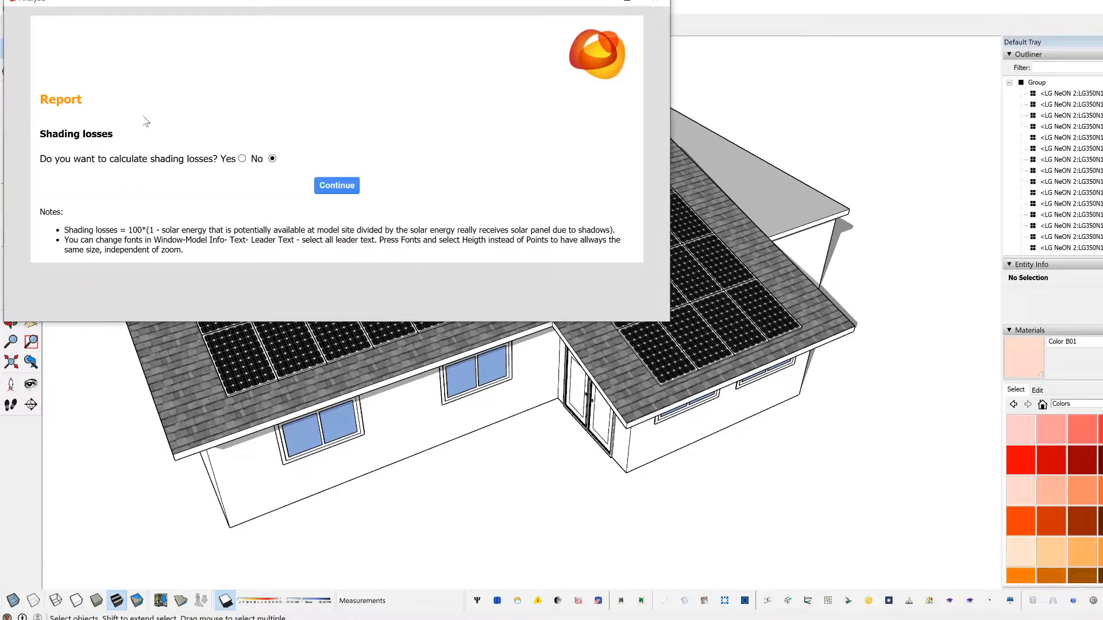
{"action": "left_click_drag", "start_coordinate": [508, 1], "coordinate": [763, 141]}
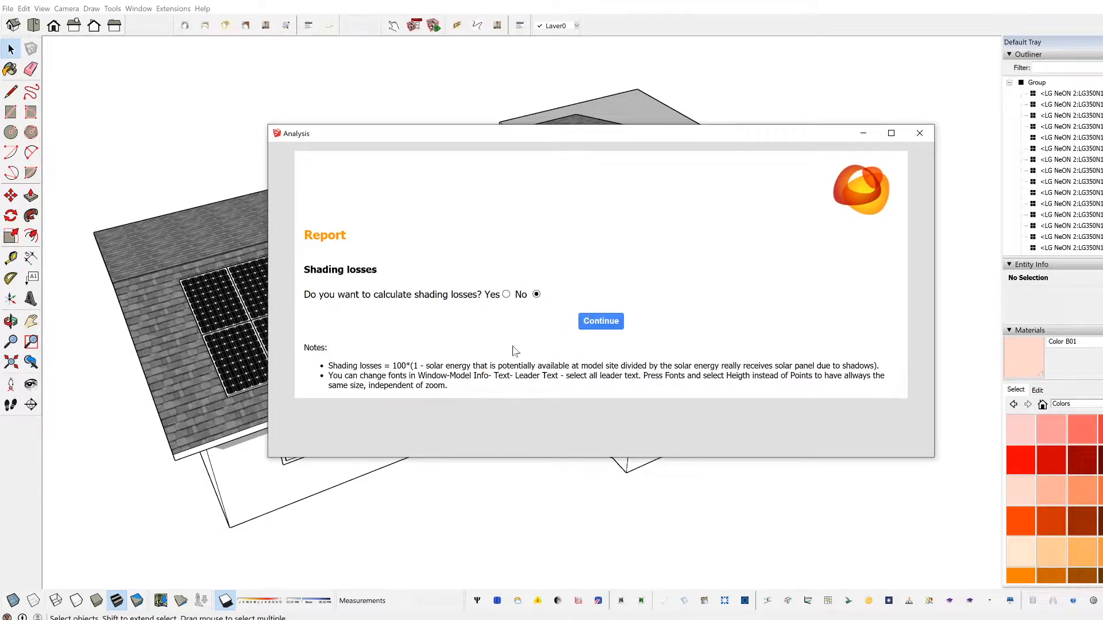
{"action": "left_click_drag", "start_coordinate": [390, 133], "coordinate": [362, 148]}
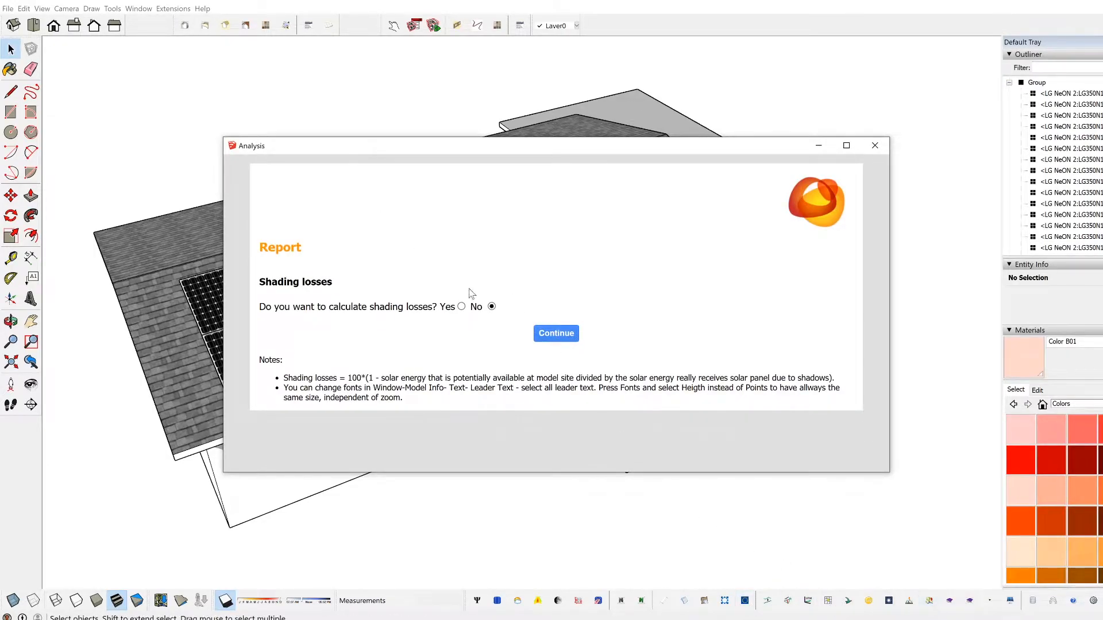
{"action": "left_click_drag", "start_coordinate": [411, 162], "coordinate": [378, 153]}
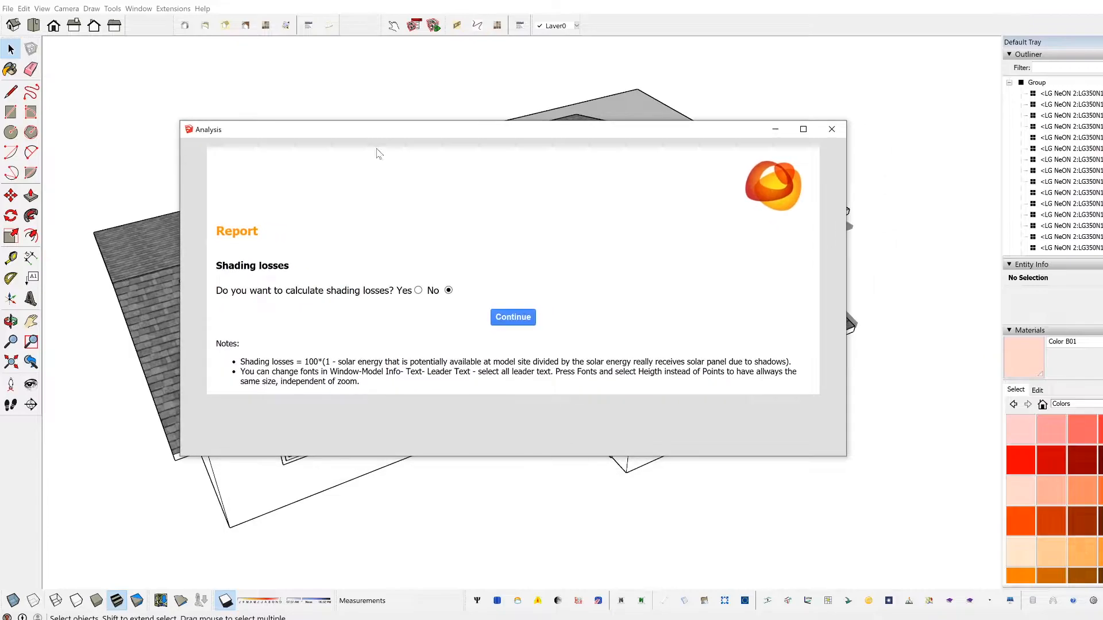
{"action": "left_click", "coordinate": [513, 317]}
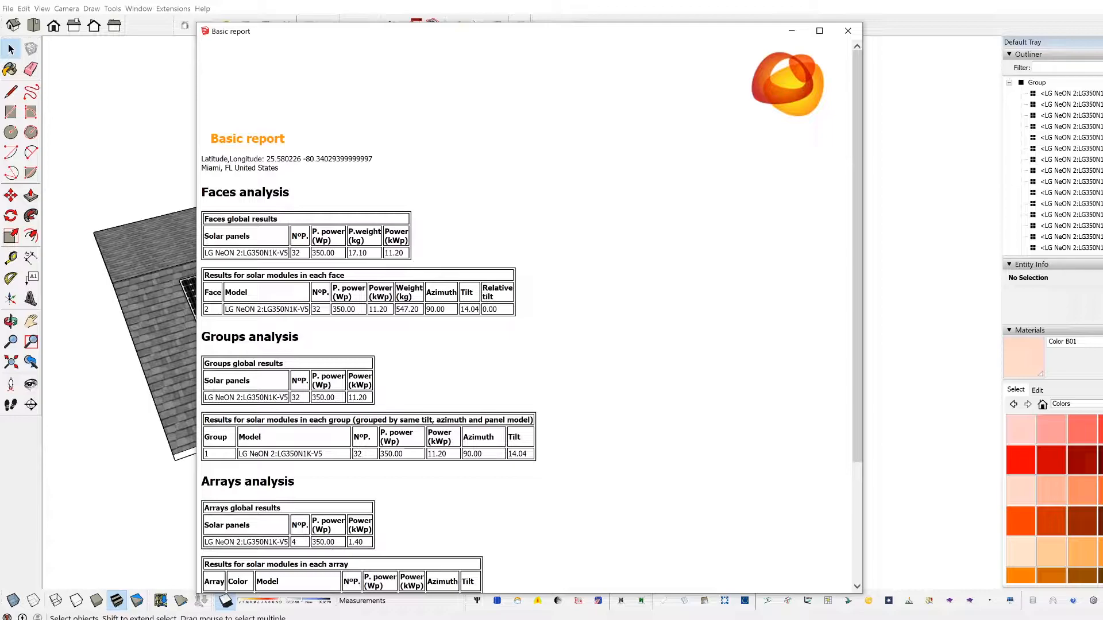
Step: Review the faces, groups and arrays analysis tables in the basic report, including the coloured array's entry, and close the report
{"action": "left_click_drag", "start_coordinate": [205, 253], "coordinate": [403, 254]}
{"action": "left_click", "coordinate": [298, 250]}
{"action": "scroll", "coordinate": [306, 315], "scroll_direction": "down", "scroll_amount": 2}
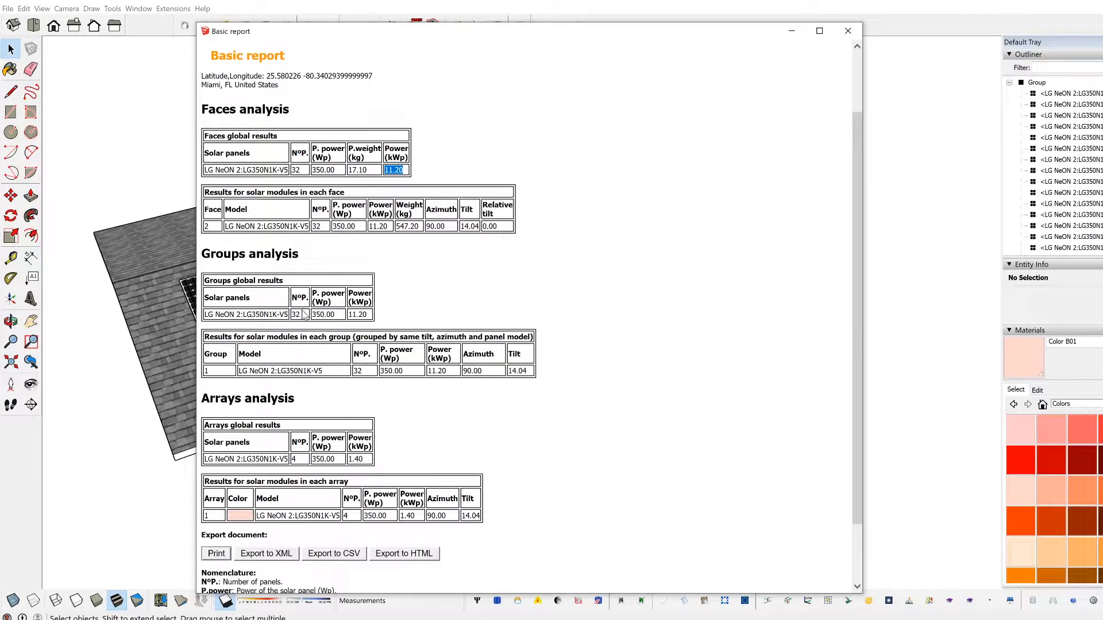
{"action": "scroll", "coordinate": [304, 315], "scroll_direction": "down", "scroll_amount": 2}
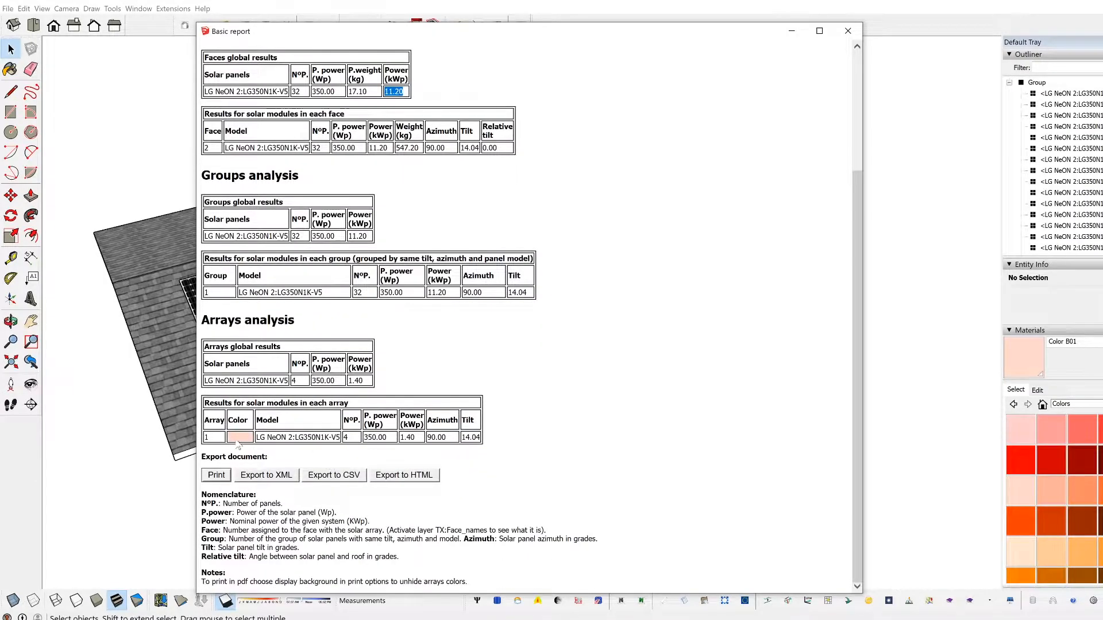
{"action": "left_click_drag", "start_coordinate": [201, 320], "coordinate": [294, 321]}
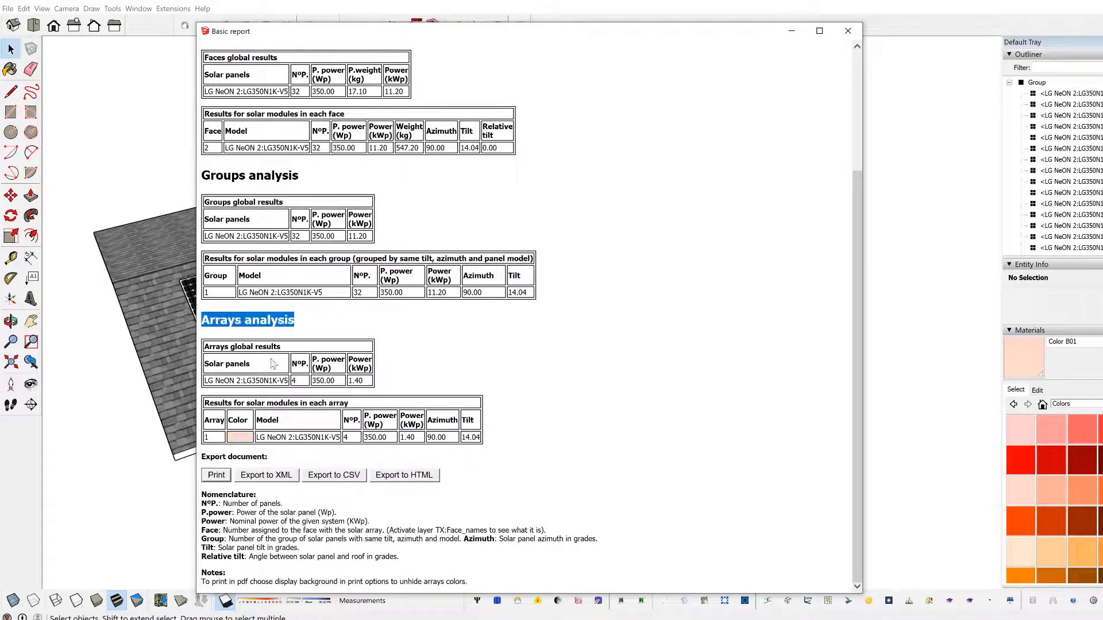
{"action": "left_click_drag", "start_coordinate": [215, 440], "coordinate": [206, 439]}
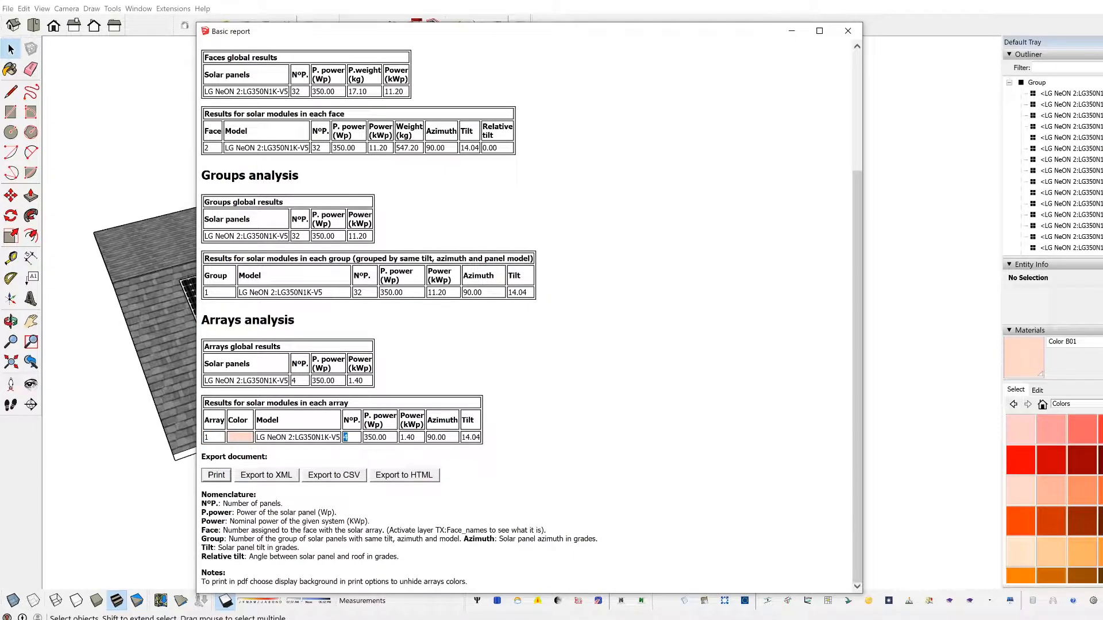
{"action": "left_click_drag", "start_coordinate": [481, 439], "coordinate": [286, 438]}
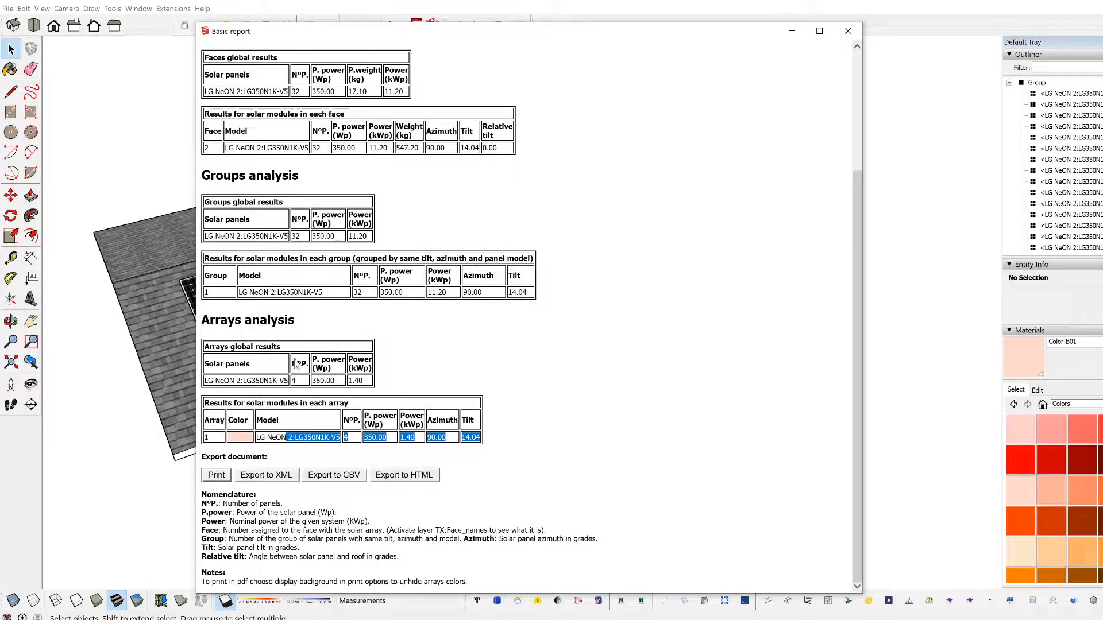
{"action": "scroll", "coordinate": [302, 361], "scroll_direction": "up", "scroll_amount": 3}
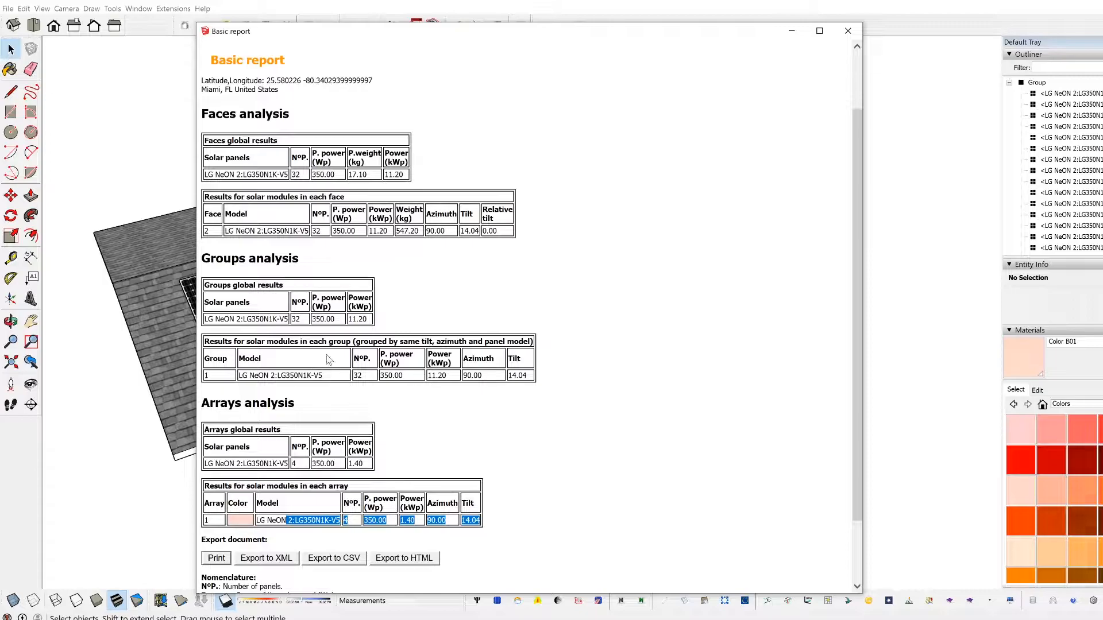
{"action": "scroll", "coordinate": [361, 291], "scroll_direction": "down", "scroll_amount": 4}
{"action": "scroll", "coordinate": [346, 342], "scroll_direction": "up", "scroll_amount": 7}
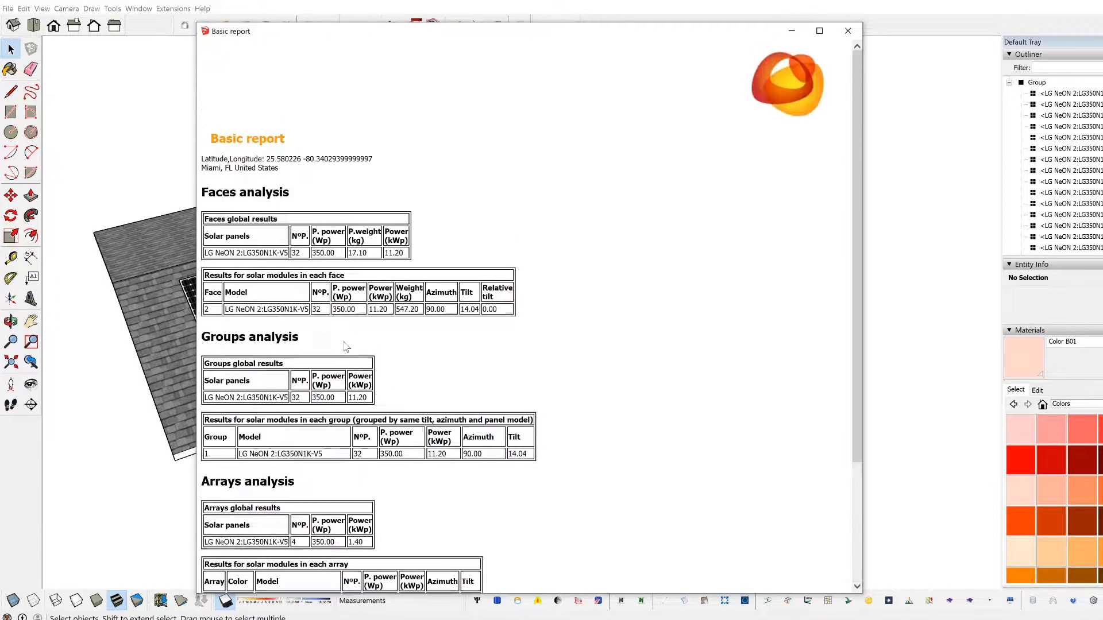
{"action": "scroll", "coordinate": [350, 222], "scroll_direction": "down", "scroll_amount": 6}
{"action": "scroll", "coordinate": [385, 343], "scroll_direction": "up", "scroll_amount": 6}
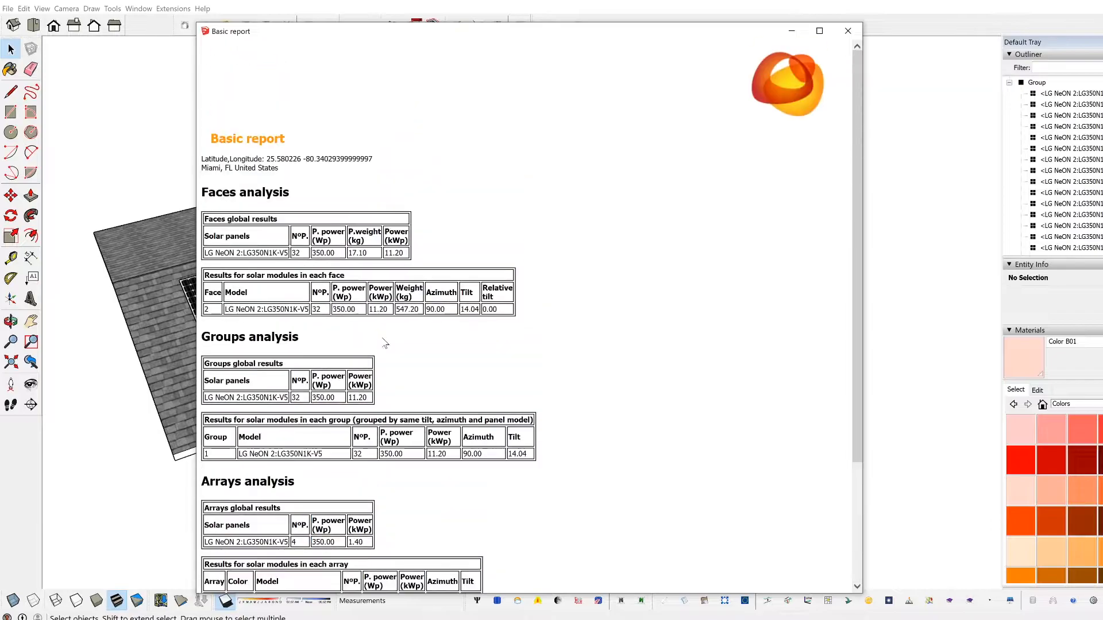
{"action": "left_click", "coordinate": [847, 32]}
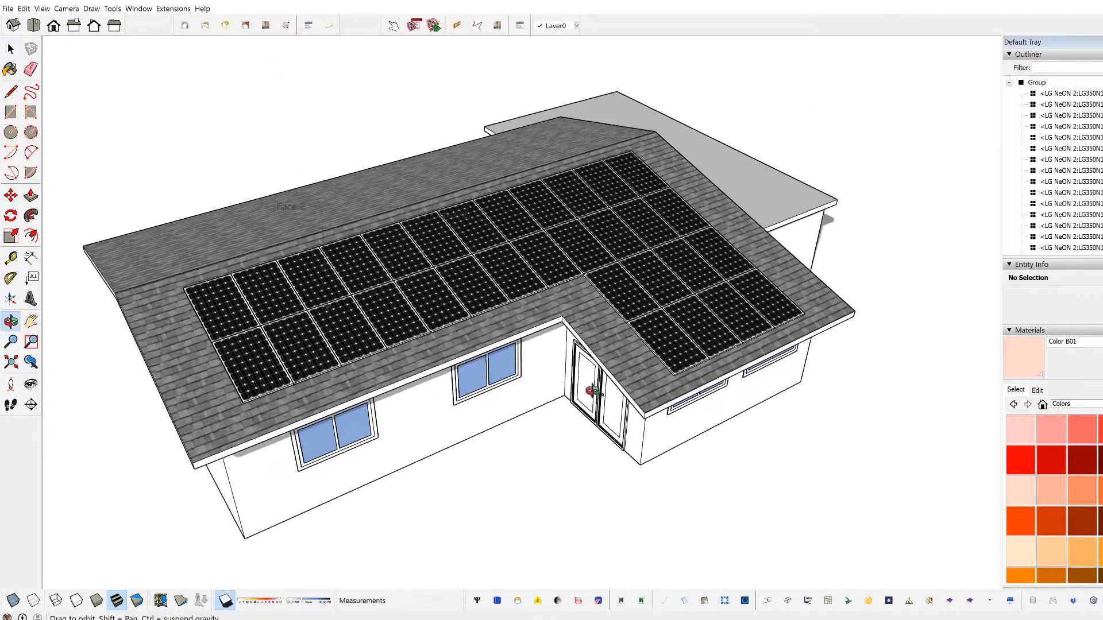
Step: Recalculate the Skelion report with shading losses calculated and drawn on the model, review the monthly shading losses and close the report
{"action": "left_click", "coordinate": [688, 603]}
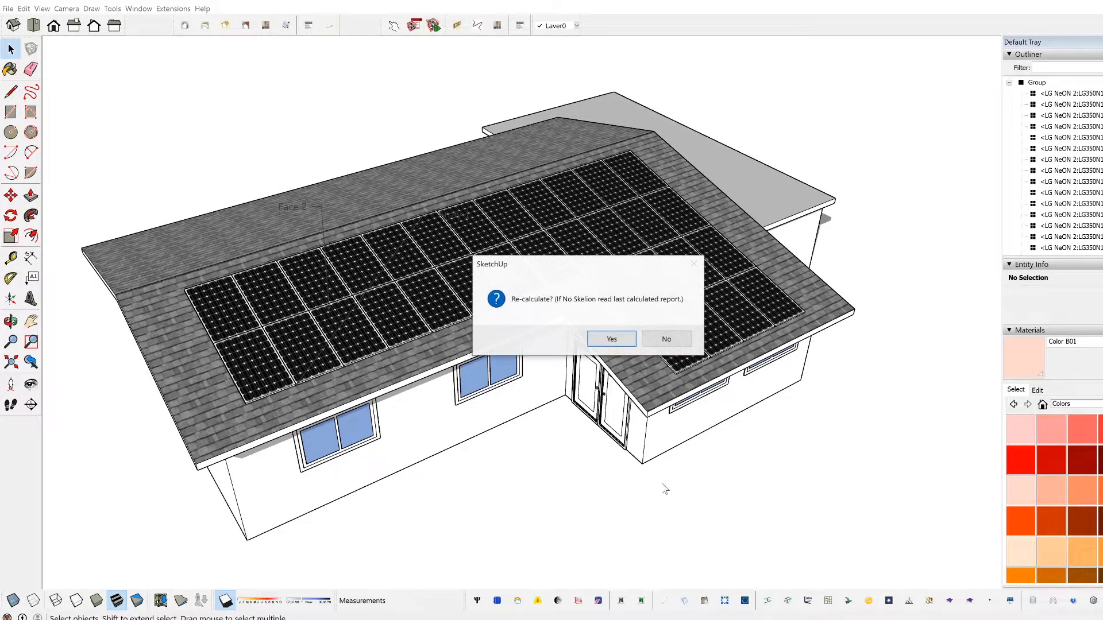
{"action": "left_click", "coordinate": [623, 337]}
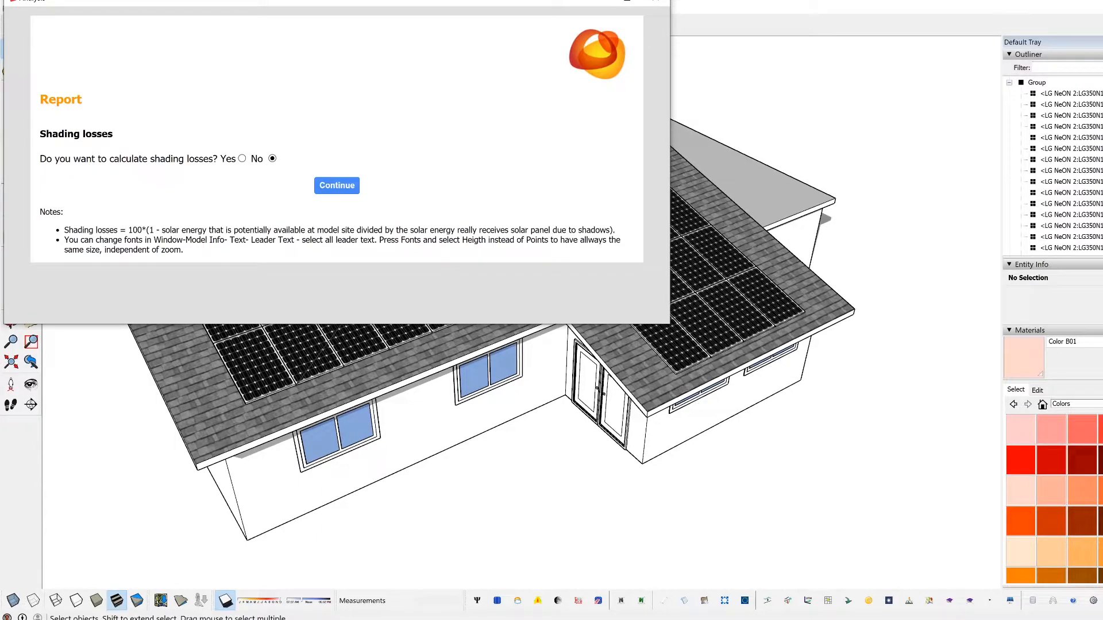
{"action": "left_click", "coordinate": [242, 159]}
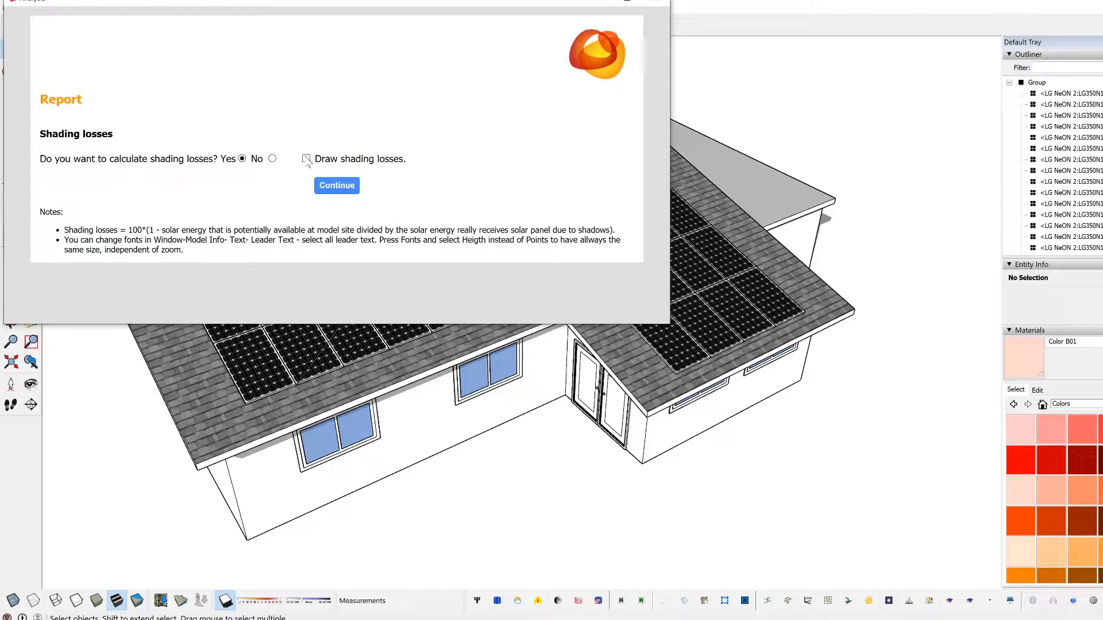
{"action": "left_click", "coordinate": [333, 183]}
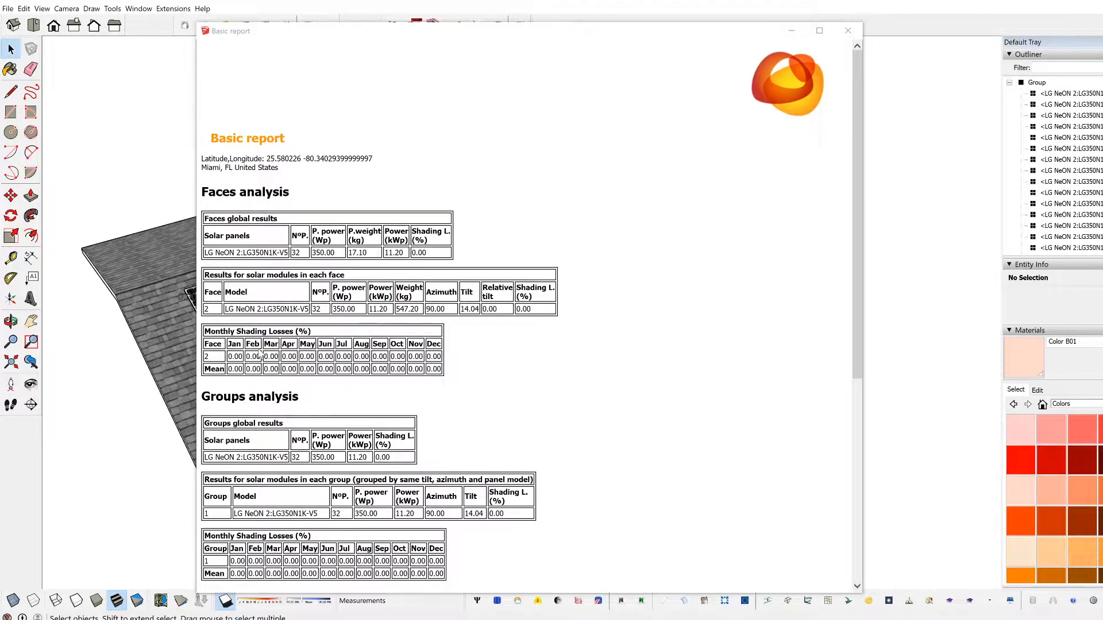
{"action": "scroll", "coordinate": [262, 354], "scroll_direction": "down", "scroll_amount": 3}
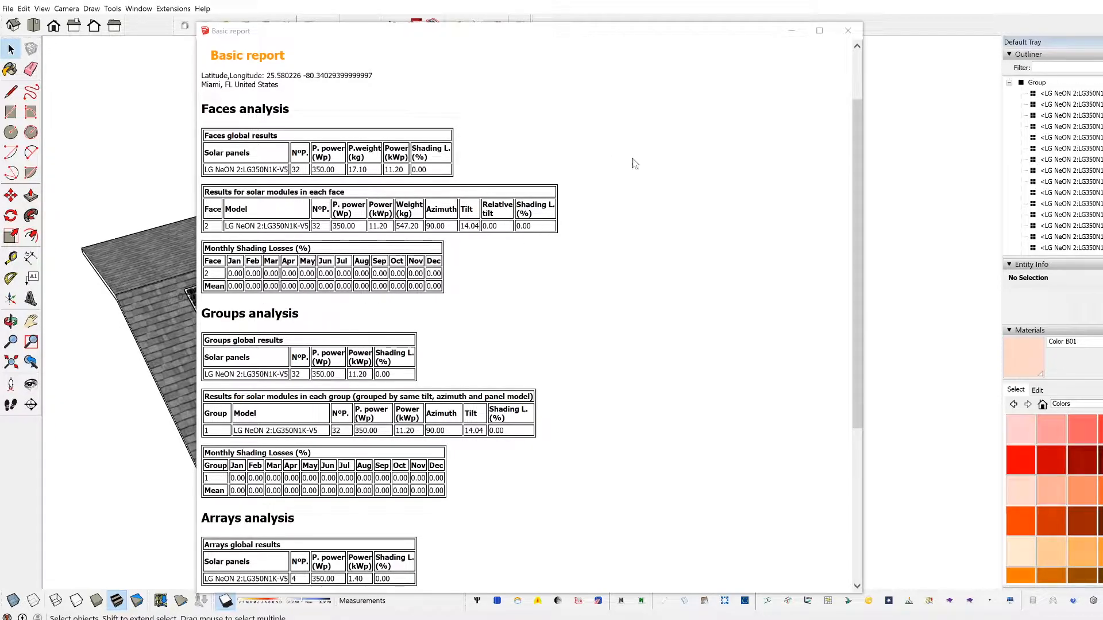
{"action": "left_click", "coordinate": [850, 31]}
Step: Display the model in Hidden Line style and check the panels and labels on the main roof
{"action": "middle_click_drag", "start_coordinate": [615, 362], "coordinate": [517, 345]}
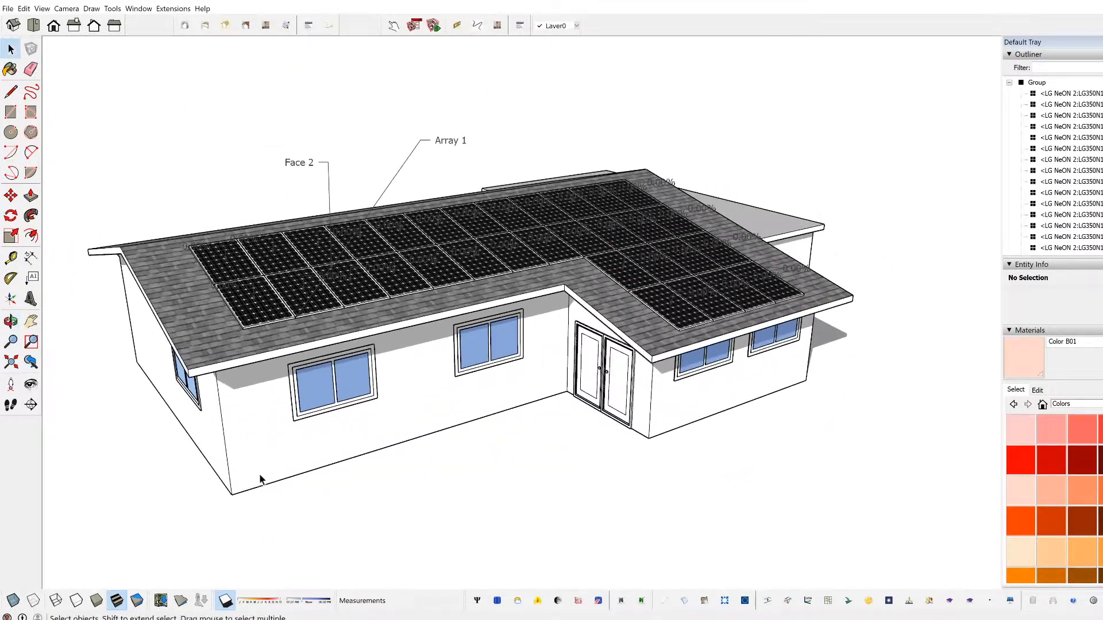
{"action": "left_click", "coordinate": [75, 600]}
{"action": "scroll", "coordinate": [642, 291], "scroll_direction": "up", "scroll_amount": 6}
{"action": "middle_click_drag", "start_coordinate": [642, 291], "coordinate": [691, 278]}
{"action": "scroll", "coordinate": [691, 285], "scroll_direction": "down", "scroll_amount": 5}
{"action": "middle_click_drag", "start_coordinate": [607, 364], "coordinate": [571, 316], "text": "shift"}
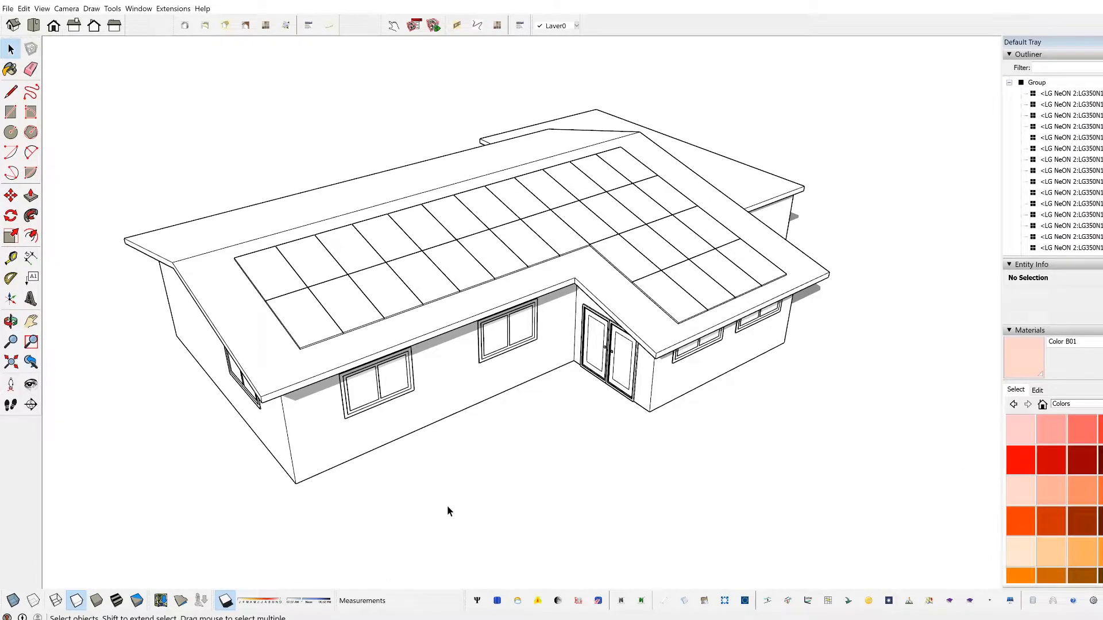
Step: Draw a rectangle on the ground beside the house's front corner and extrude it into a tower about 29' 11" tall
{"action": "key", "text": "e"}
{"action": "key", "text": "r"}
{"action": "left_click", "coordinate": [303, 550]}
{"action": "left_click", "coordinate": [337, 509]}
{"action": "key", "text": "p"}
{"action": "left_click", "coordinate": [325, 538]}
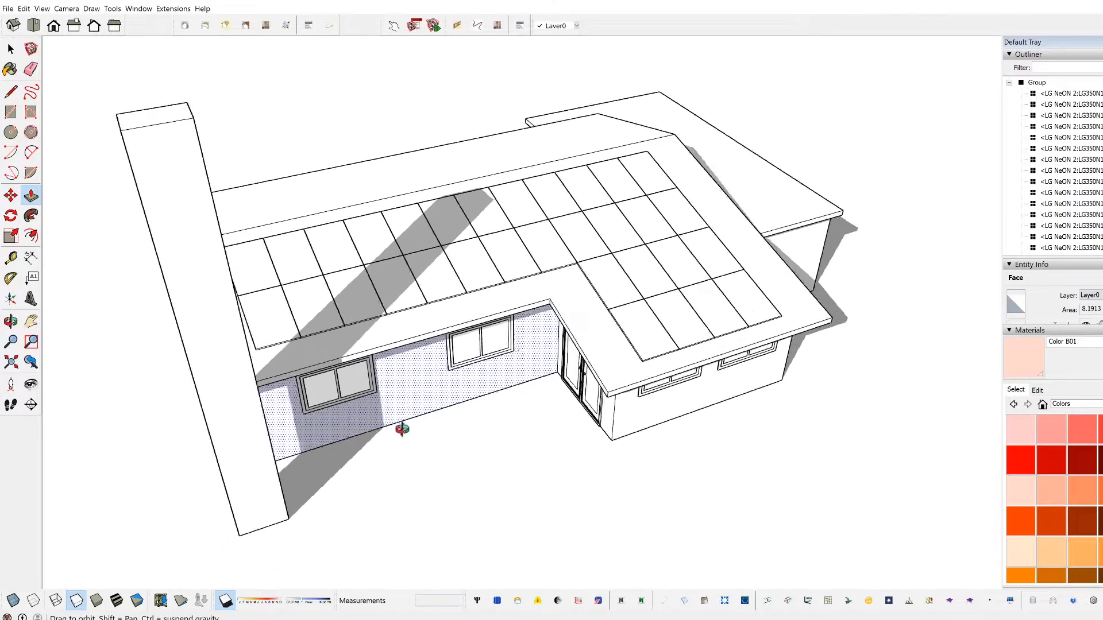
{"action": "key", "text": "space"}
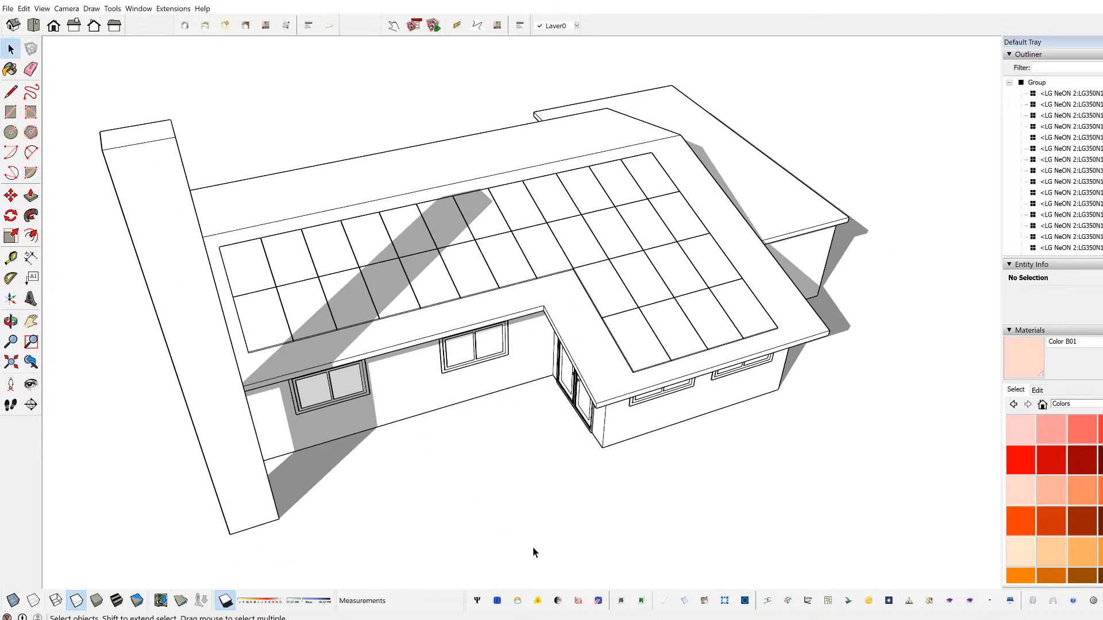
Step: Recalculate the Skelion report with shading losses calculated and drawn on the model
{"action": "left_click", "coordinate": [683, 601]}
{"action": "left_click", "coordinate": [611, 339]}
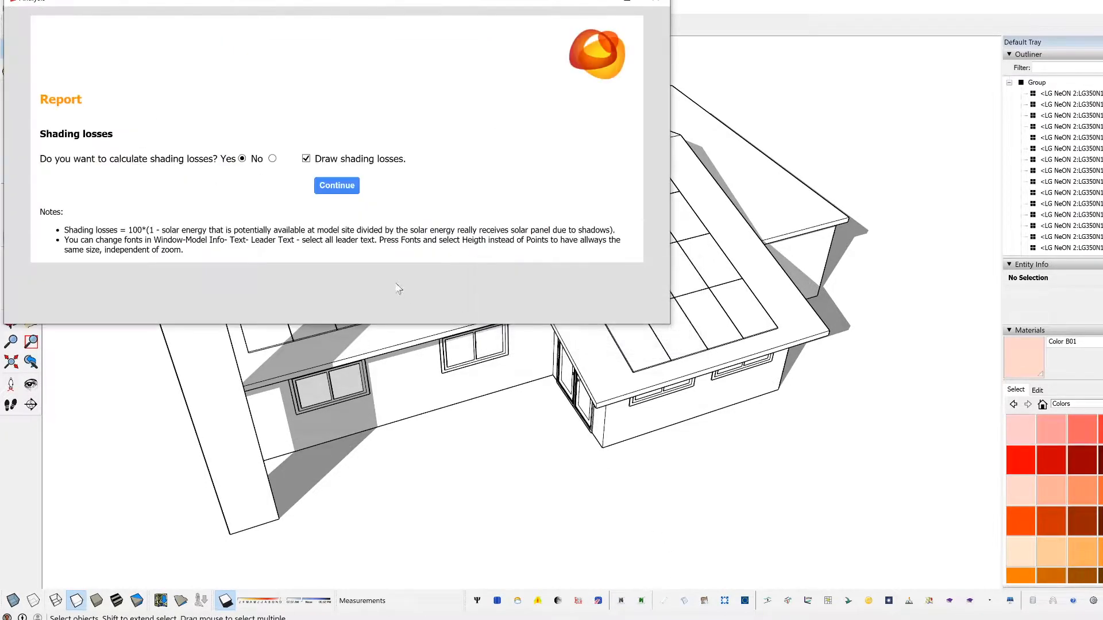
{"action": "left_click", "coordinate": [336, 185]}
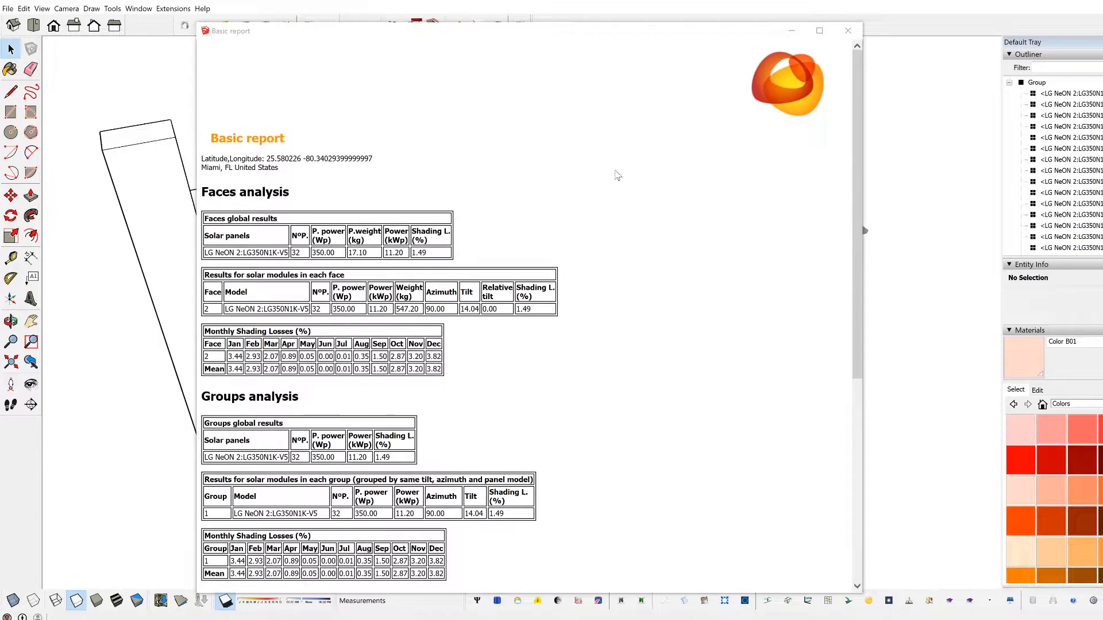
Step: Review the face's monthly shading losses in the basic report, from January through the summer months, and close the report
{"action": "scroll", "coordinate": [468, 356], "scroll_direction": "down", "scroll_amount": 3}
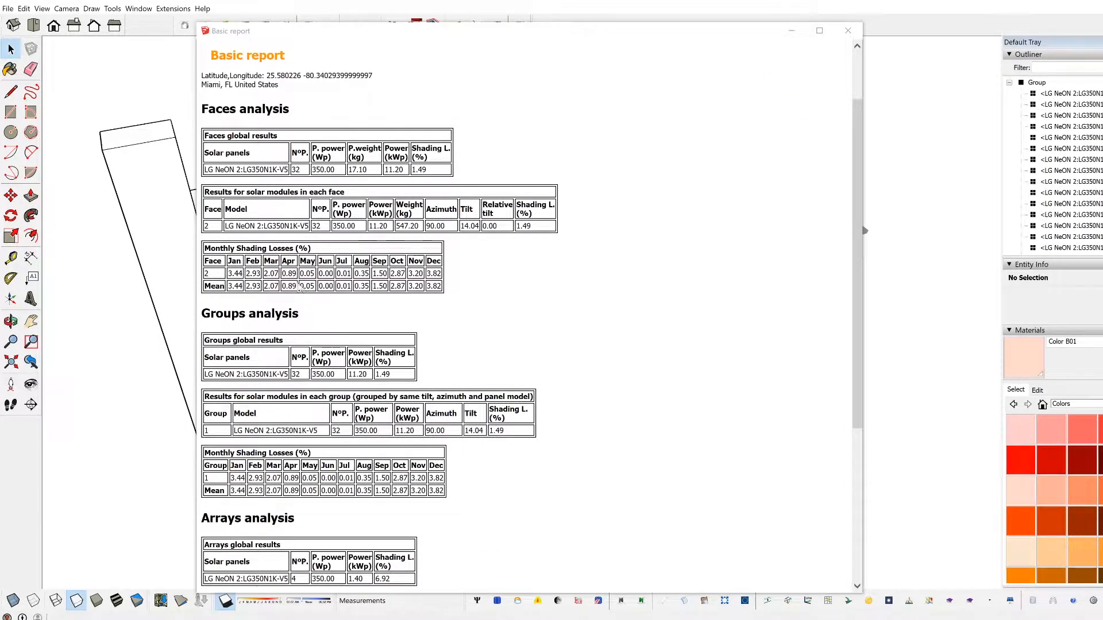
{"action": "left_click_drag", "start_coordinate": [232, 274], "coordinate": [315, 273]}
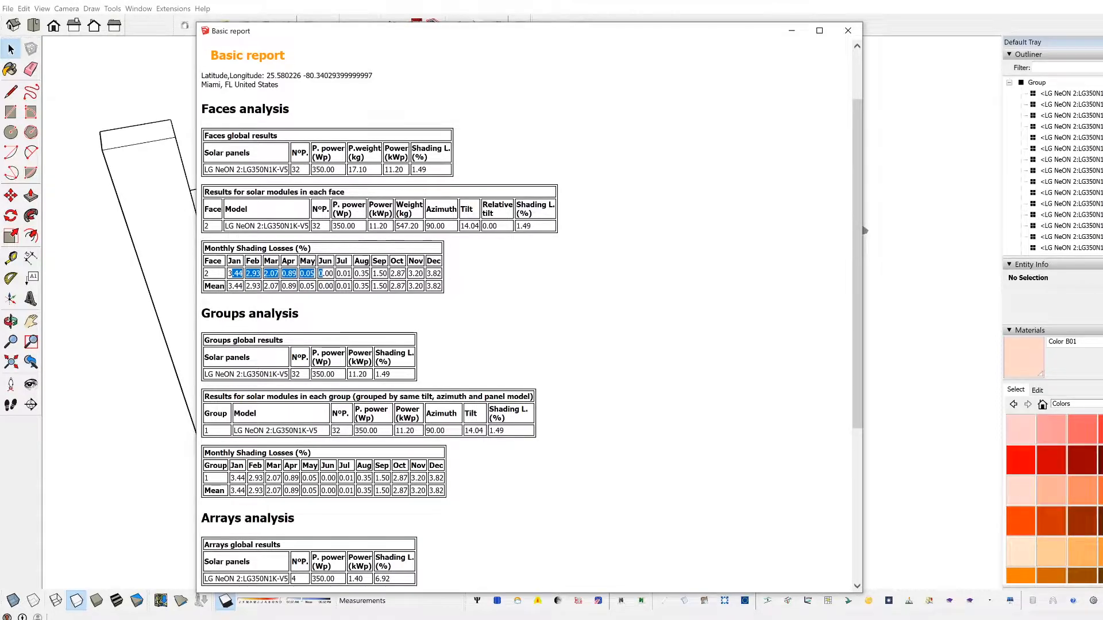
{"action": "left_click", "coordinate": [327, 278]}
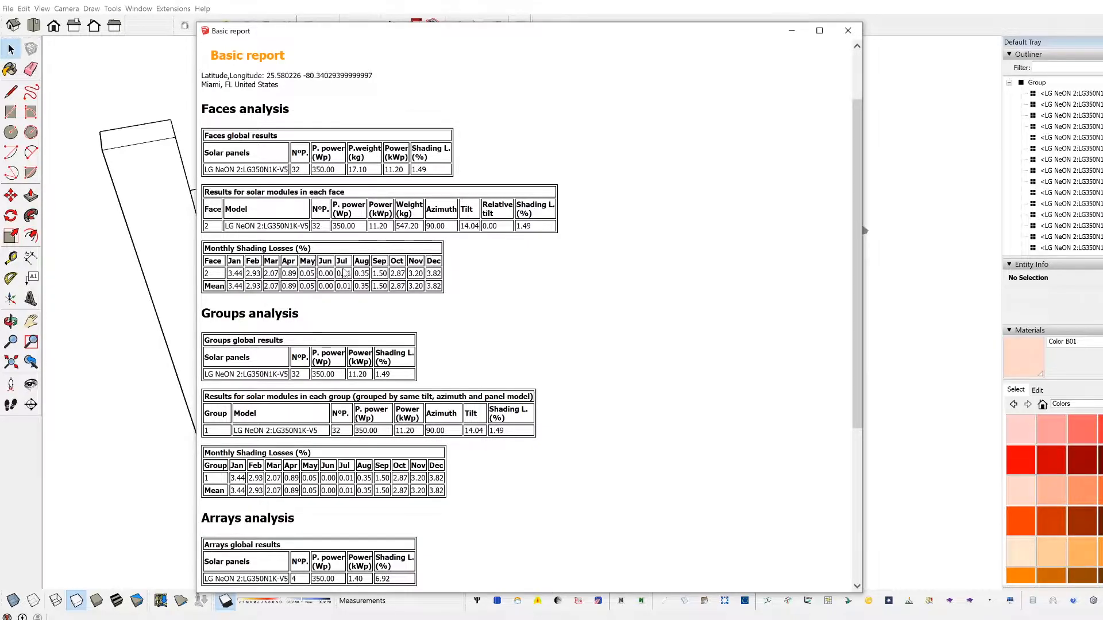
{"action": "left_click_drag", "start_coordinate": [319, 274], "coordinate": [341, 274]}
{"action": "left_click", "coordinate": [335, 287]}
{"action": "left_click", "coordinate": [847, 31]}
Step: Examine the shading-loss labels on the individual panels in relation to the tower and its shadow
{"action": "middle_click_drag", "start_coordinate": [569, 247], "coordinate": [745, 241]}
{"action": "scroll", "coordinate": [358, 205], "scroll_direction": "up", "scroll_amount": 3}
{"action": "scroll", "coordinate": [726, 243], "scroll_direction": "down", "scroll_amount": 3}
{"action": "middle_click_drag", "start_coordinate": [492, 304], "coordinate": [563, 390]}
{"action": "scroll", "coordinate": [647, 405], "scroll_direction": "up", "scroll_amount": 3}
{"action": "middle_click_drag", "start_coordinate": [657, 406], "coordinate": [547, 377]}
{"action": "middle_click_drag", "start_coordinate": [467, 341], "coordinate": [535, 406]}
{"action": "scroll", "coordinate": [608, 367], "scroll_direction": "down", "scroll_amount": 2}
{"action": "middle_click_drag", "start_coordinate": [610, 366], "coordinate": [534, 299]}
{"action": "scroll", "coordinate": [653, 291], "scroll_direction": "up", "scroll_amount": 1}
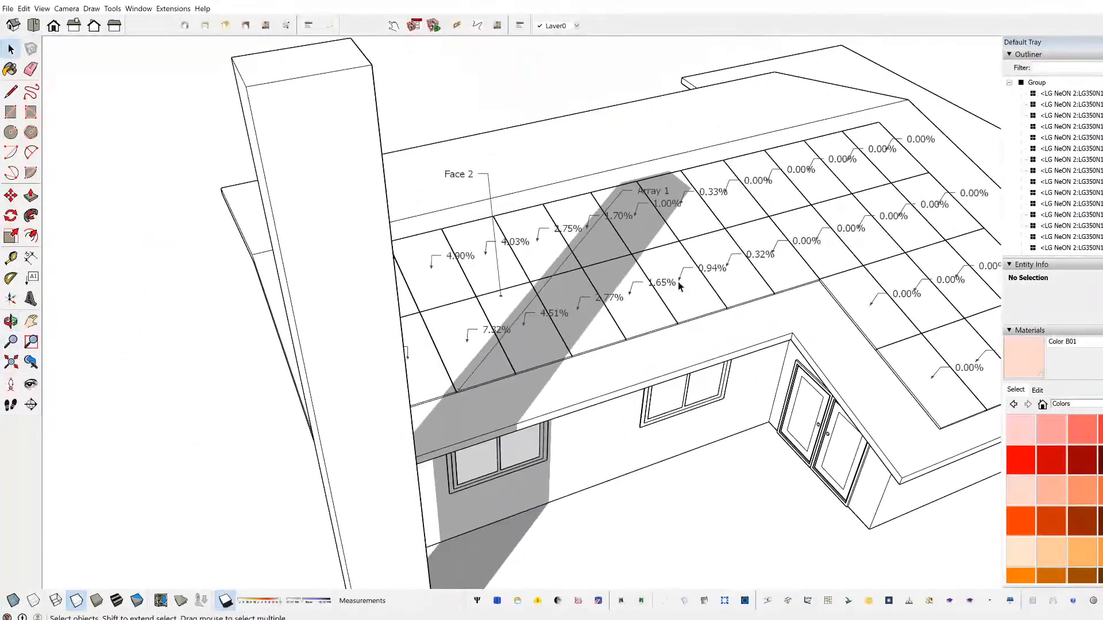
{"action": "scroll", "coordinate": [894, 296], "scroll_direction": "up", "scroll_amount": 2}
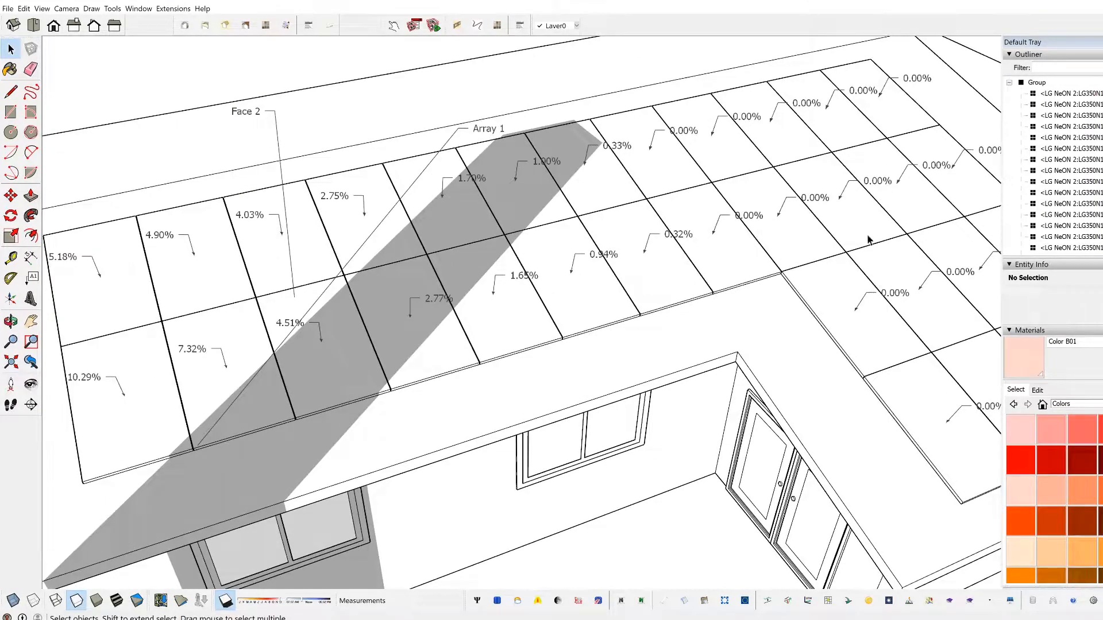
{"action": "scroll", "coordinate": [796, 221], "scroll_direction": "down", "scroll_amount": 5}
{"action": "middle_click_drag", "start_coordinate": [542, 301], "coordinate": [842, 357]}
{"action": "scroll", "coordinate": [649, 244], "scroll_direction": "up", "scroll_amount": 3}
{"action": "middle_click_drag", "start_coordinate": [692, 308], "coordinate": [264, 333]}
{"action": "middle_click_drag", "start_coordinate": [428, 346], "coordinate": [627, 340]}
{"action": "scroll", "coordinate": [628, 339], "scroll_direction": "down", "scroll_amount": 4}
{"action": "scroll", "coordinate": [696, 258], "scroll_direction": "up", "scroll_amount": 2}
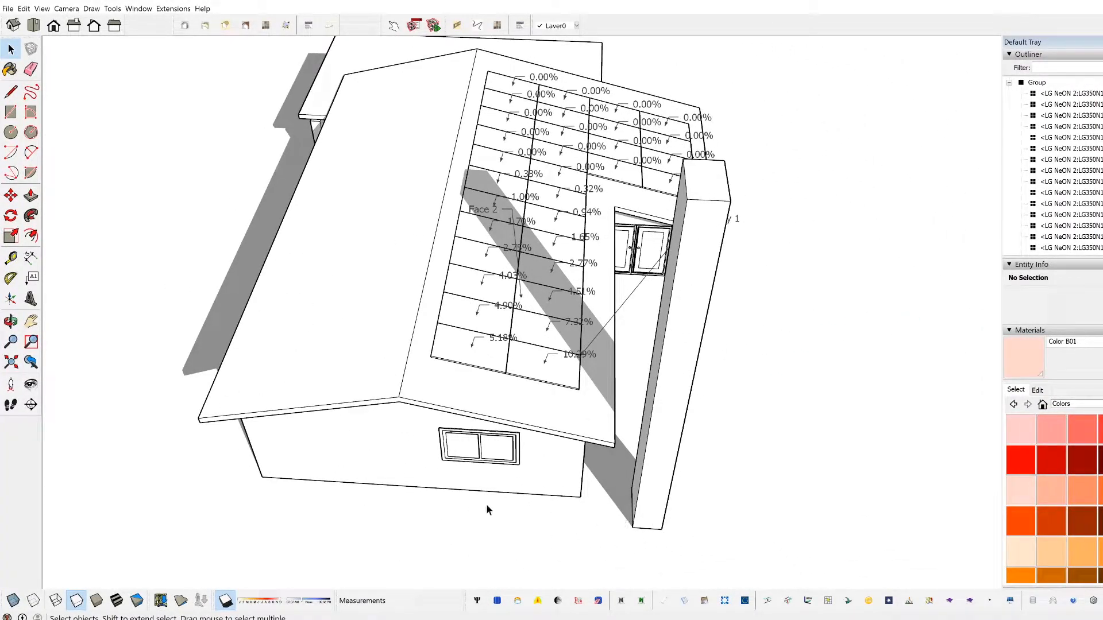
{"action": "middle_click_drag", "start_coordinate": [698, 419], "coordinate": [282, 371]}
{"action": "key", "text": "space"}
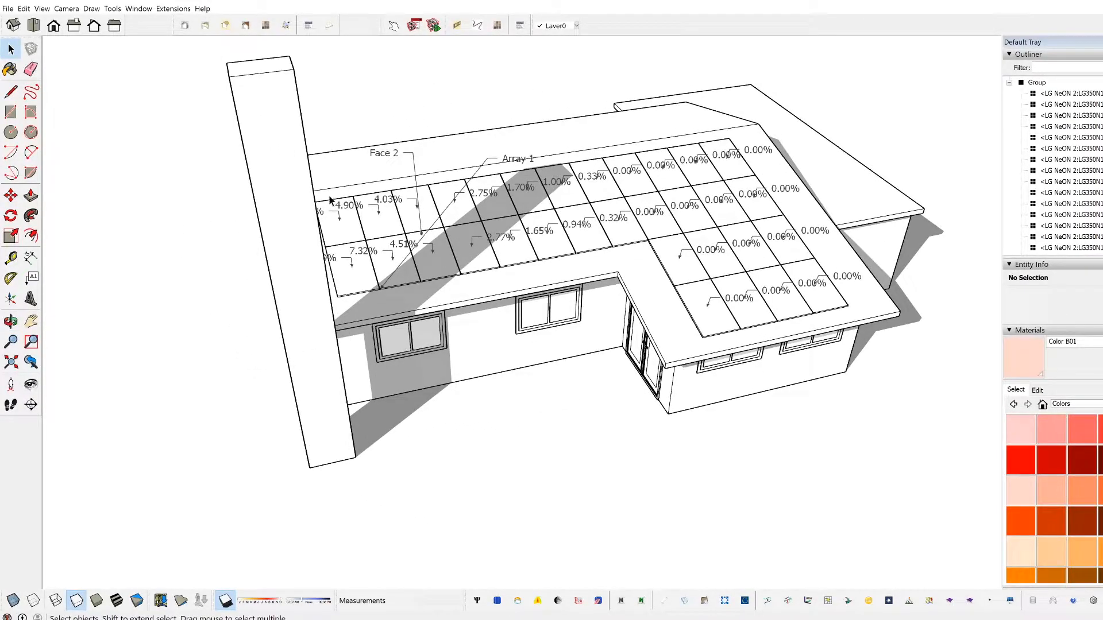
{"action": "middle_click_drag", "start_coordinate": [331, 198], "coordinate": [345, 201]}
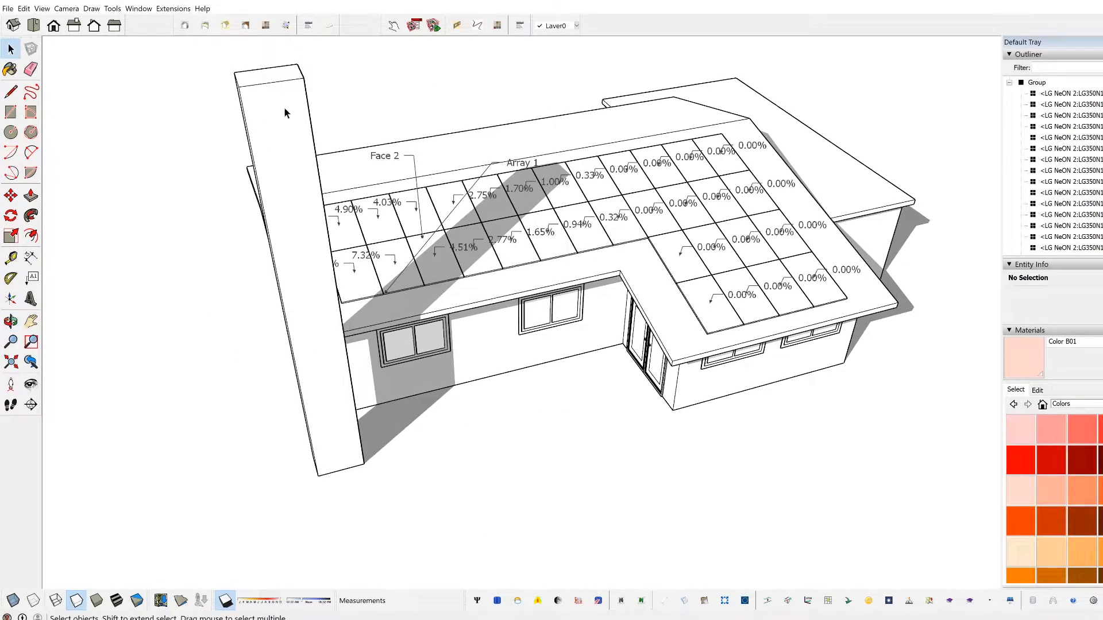
Step: Lower the tower's top face by about 11' 5", and by about another 2' 2"
{"action": "key", "text": "p"}
{"action": "left_click", "coordinate": [260, 81]}
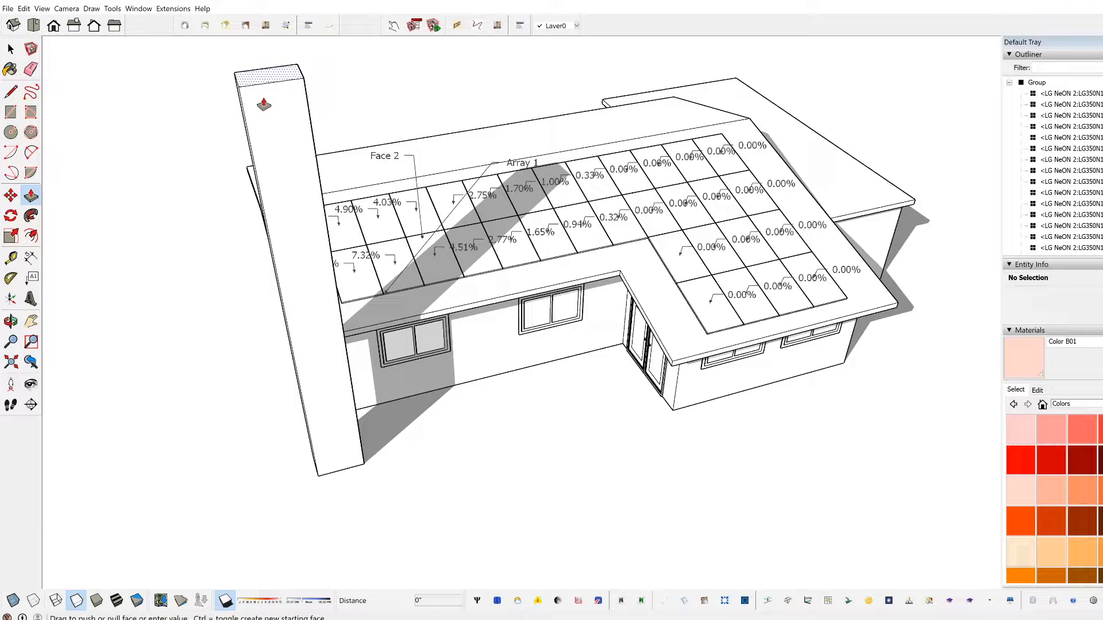
{"action": "left_click", "coordinate": [284, 246]}
{"action": "middle_click_drag", "start_coordinate": [409, 368], "coordinate": [501, 363]}
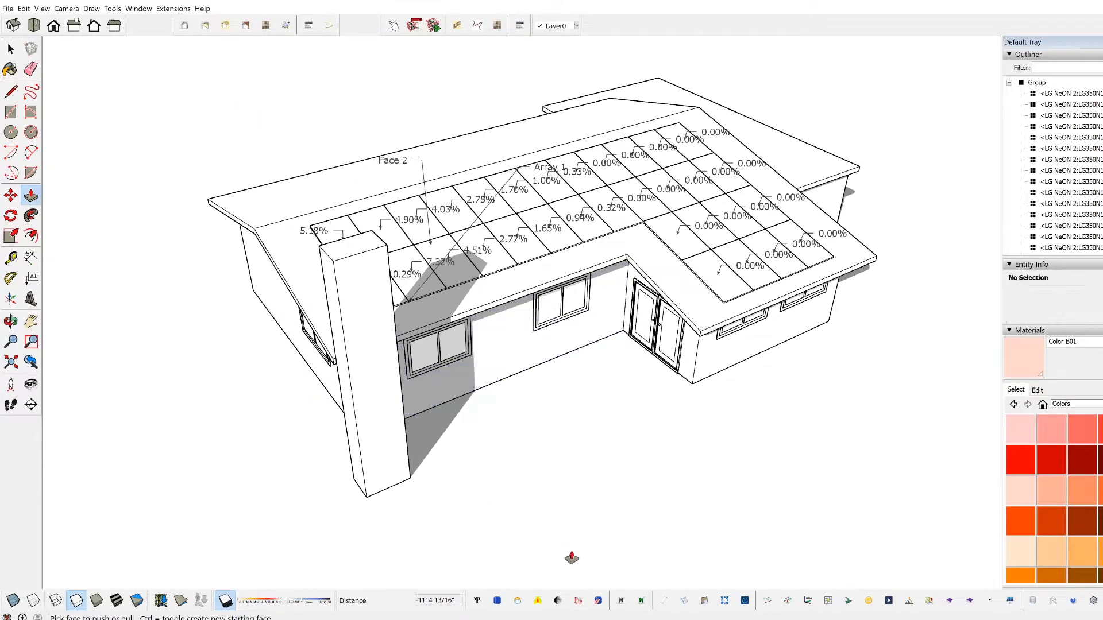
{"action": "left_click", "coordinate": [359, 243]}
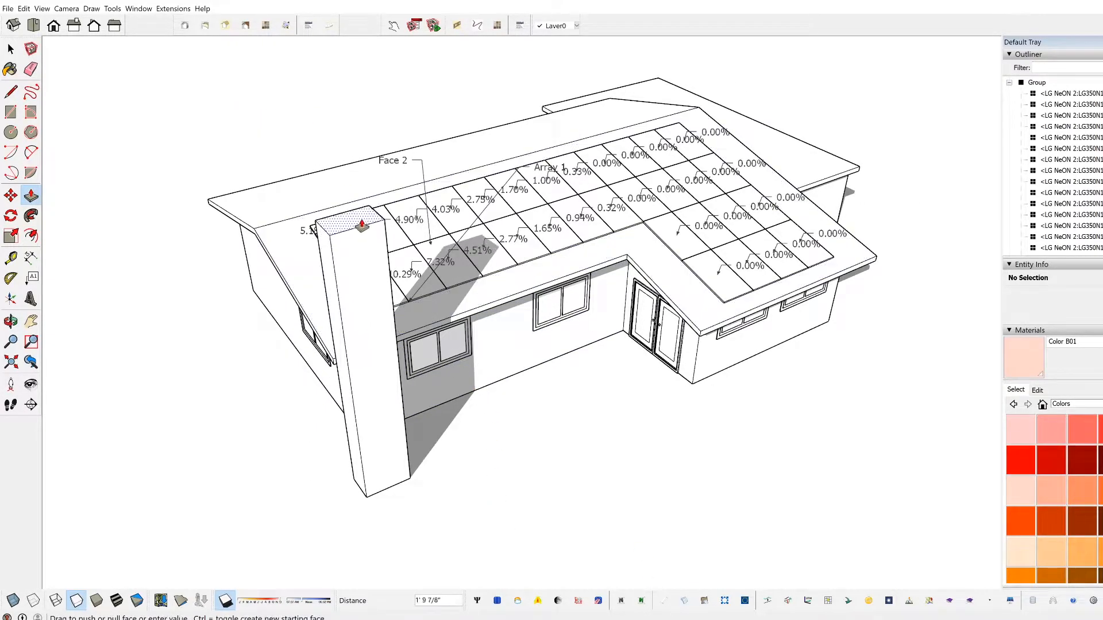
{"action": "left_click", "coordinate": [357, 286]}
Step: Recalculate the Skelion report with shading losses drawn for the shortened tower, close it and check the panel labels
{"action": "left_click", "coordinate": [684, 600]}
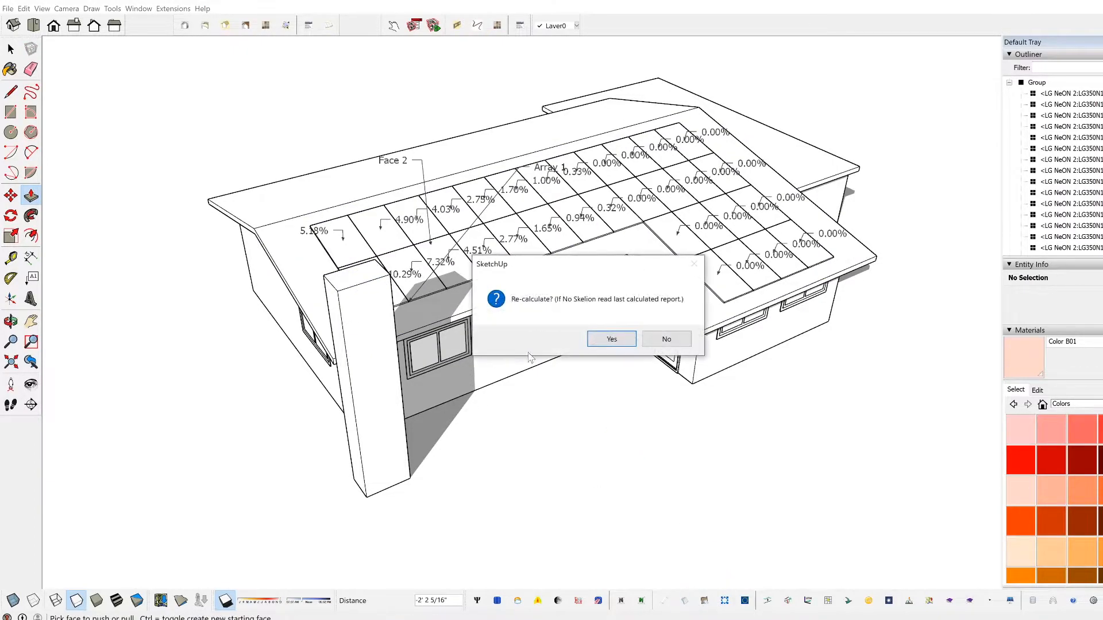
{"action": "left_click", "coordinate": [611, 339]}
{"action": "left_click", "coordinate": [334, 184]}
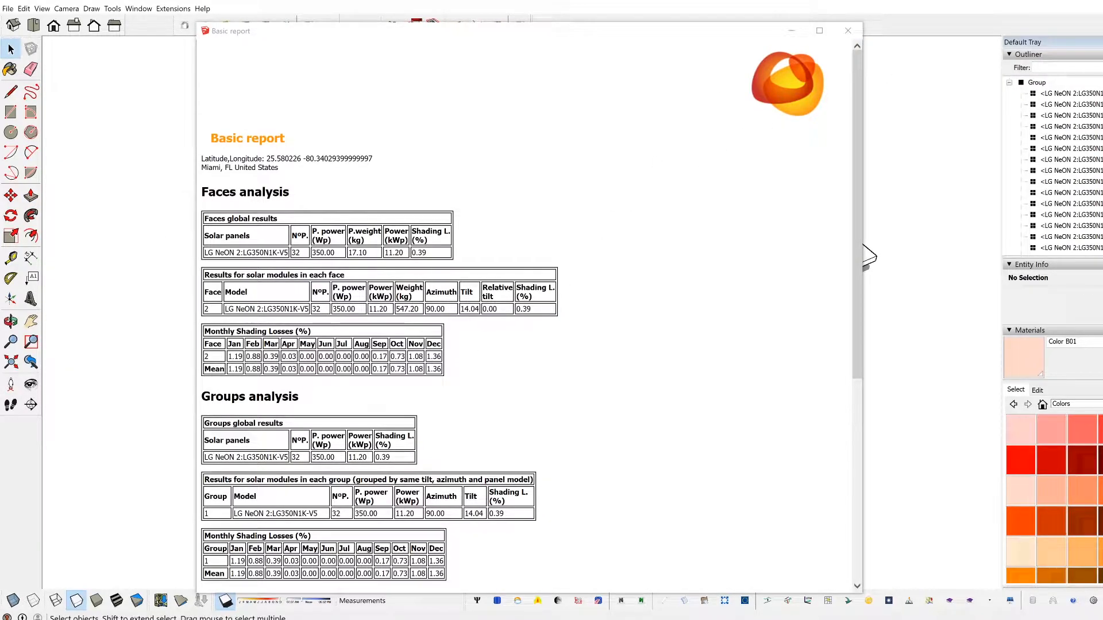
{"action": "left_click", "coordinate": [850, 34]}
{"action": "middle_click_drag", "start_coordinate": [343, 319], "coordinate": [518, 357]}
{"action": "scroll", "coordinate": [518, 356], "scroll_direction": "up", "scroll_amount": 3}
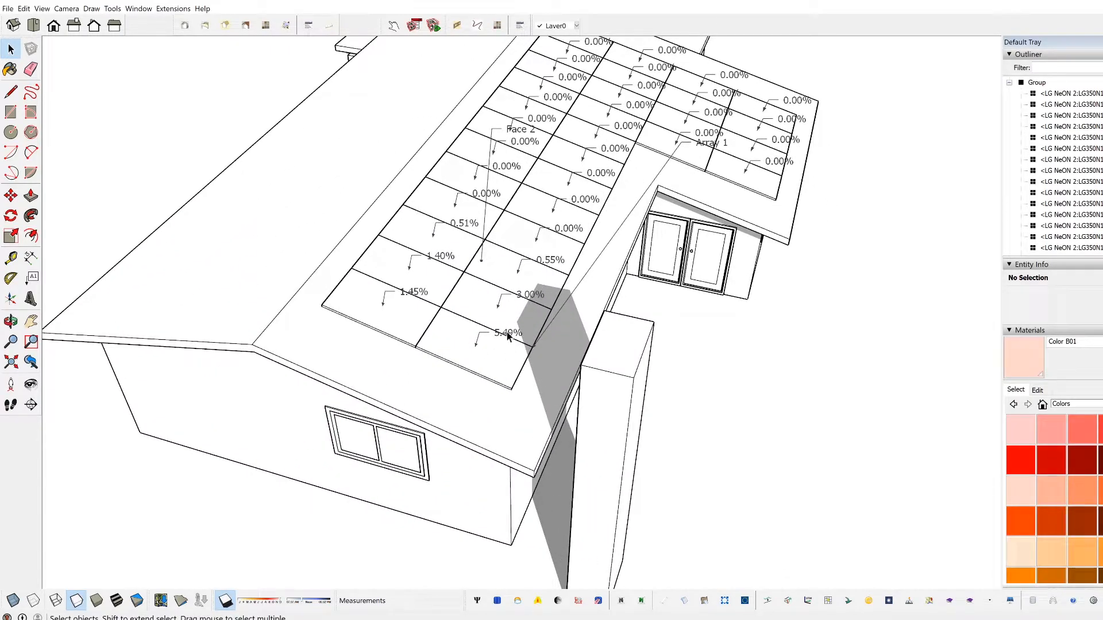
{"action": "middle_click_drag", "start_coordinate": [506, 348], "coordinate": [479, 267]}
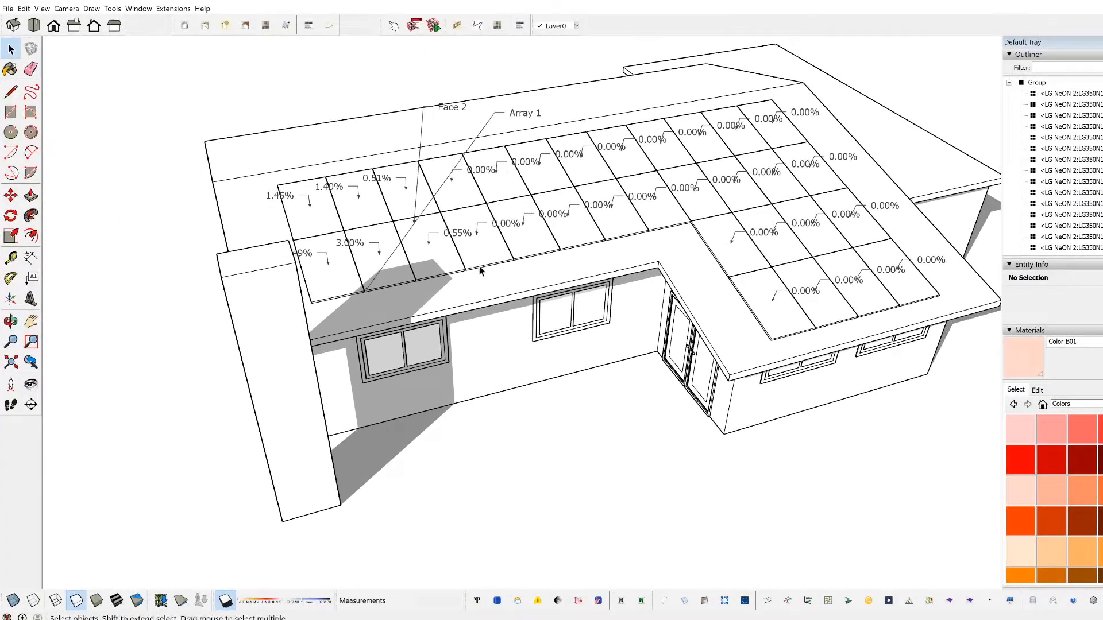
Step: Try to remove the tower by pushing its top face down to the ground
{"action": "left_click", "coordinate": [305, 345]}
{"action": "key", "text": "p"}
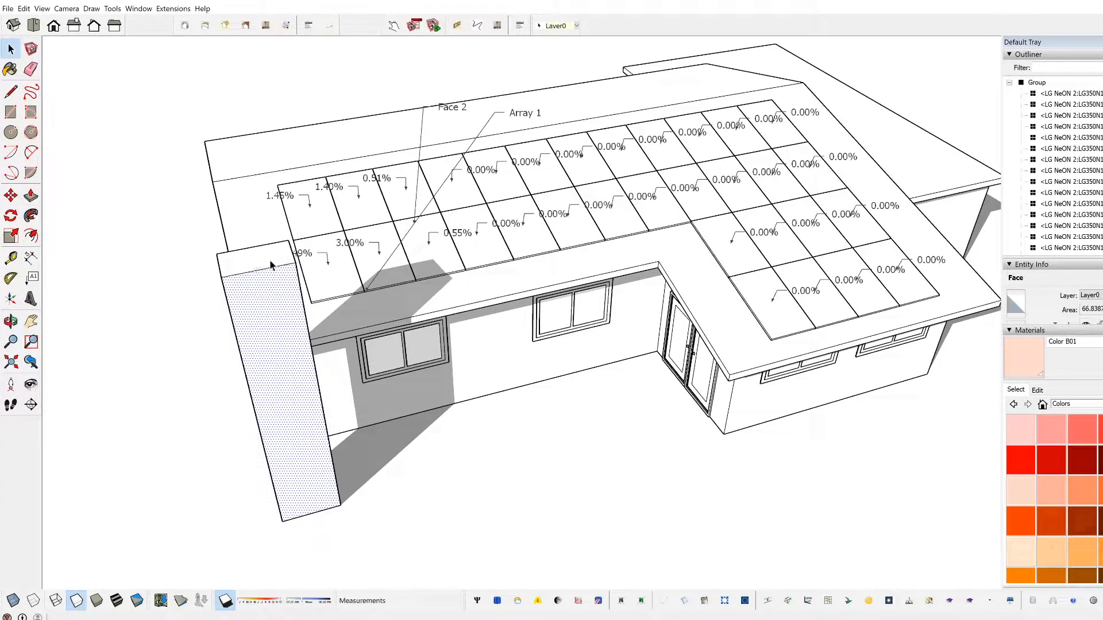
{"action": "key", "text": "space"}
{"action": "left_click", "coordinate": [262, 260]}
{"action": "key", "text": "p"}
{"action": "left_click", "coordinate": [260, 258]}
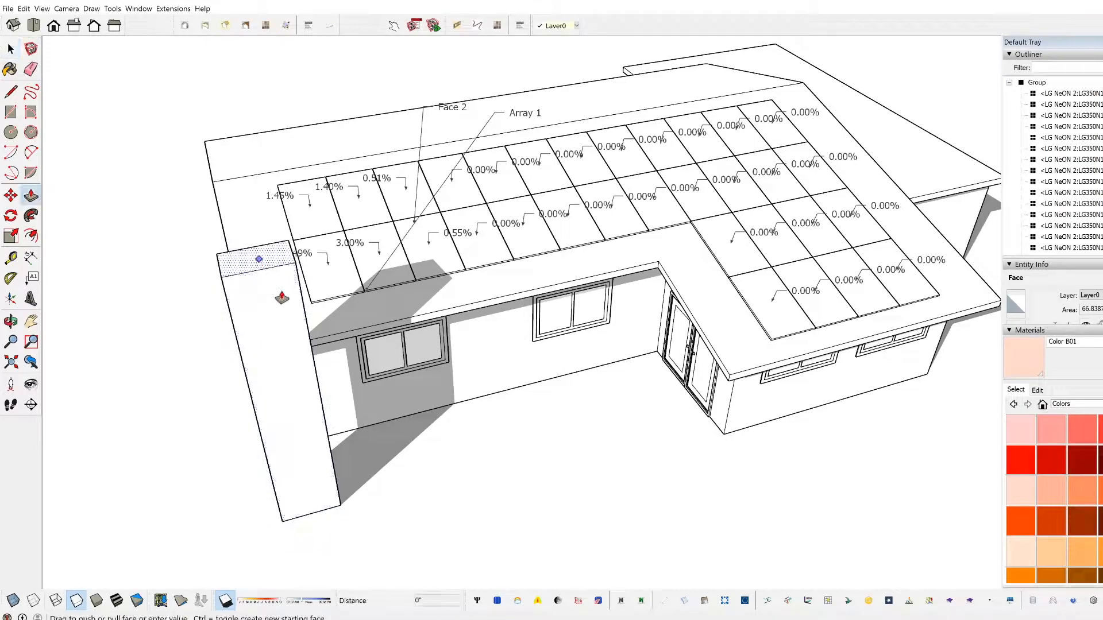
{"action": "left_click", "coordinate": [343, 509]}
{"action": "key", "text": "ctrl+z"}
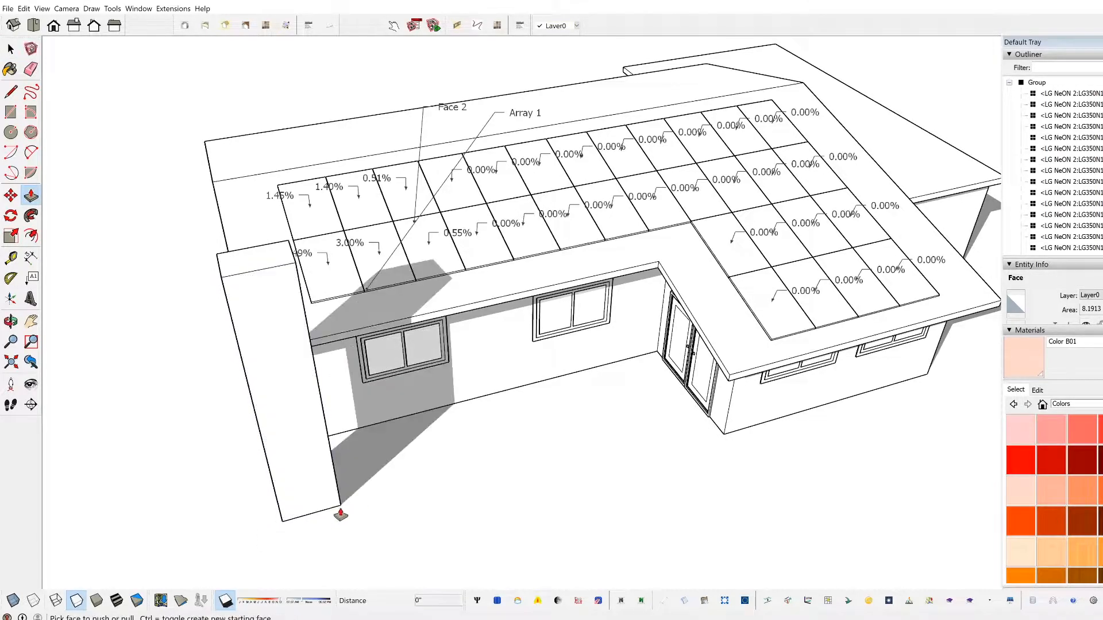
{"action": "left_click", "coordinate": [266, 270]}
{"action": "left_click", "coordinate": [341, 507]}
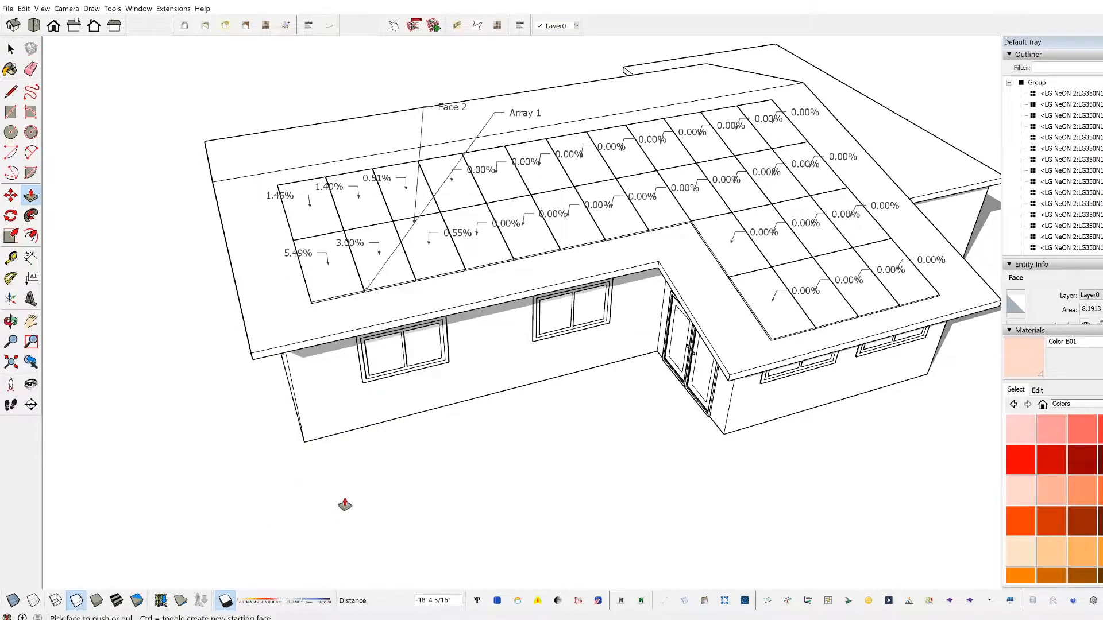
{"action": "key", "text": "space"}
Step: Undo the flattening of the tower and the drawn shading-loss labels, and delete the whole tower
{"action": "scroll", "coordinate": [453, 400], "scroll_direction": "down", "scroll_amount": 1}
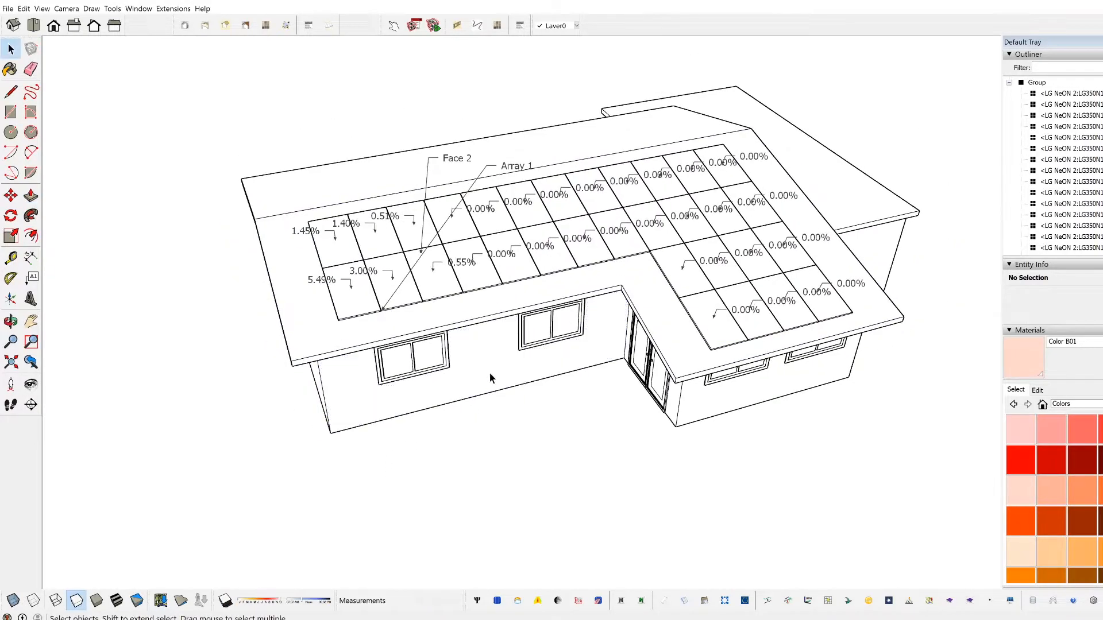
{"action": "middle_click_drag", "start_coordinate": [496, 381], "coordinate": [605, 368]}
{"action": "key", "text": "ctrl+z"}
{"action": "key", "text": "ctrl+z"}
{"action": "left_click", "coordinate": [405, 435]}
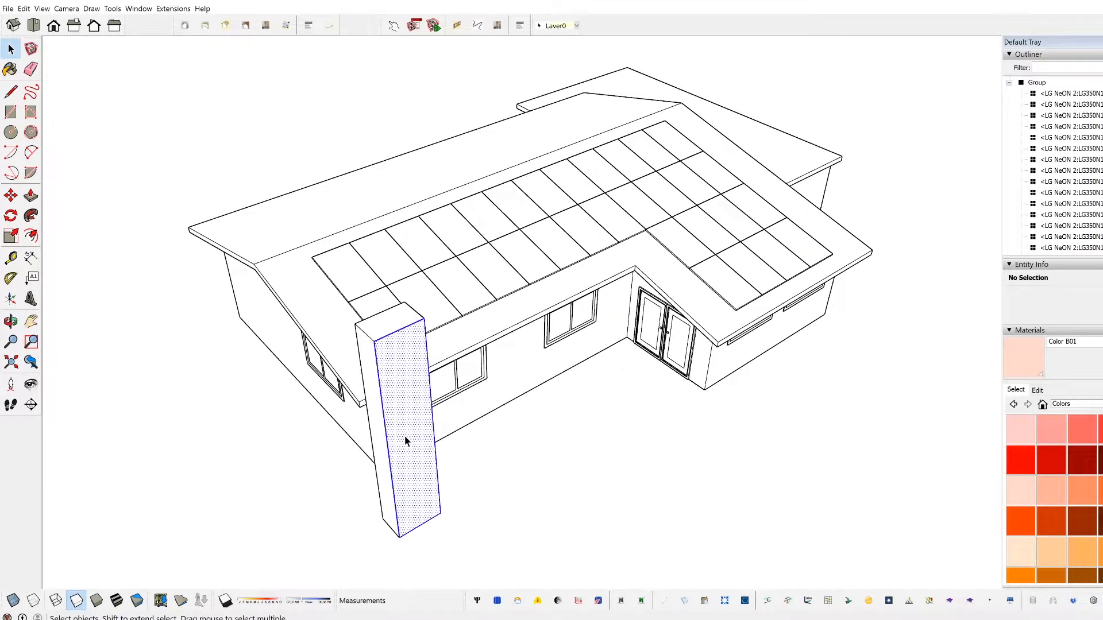
{"action": "key", "text": "Delete"}
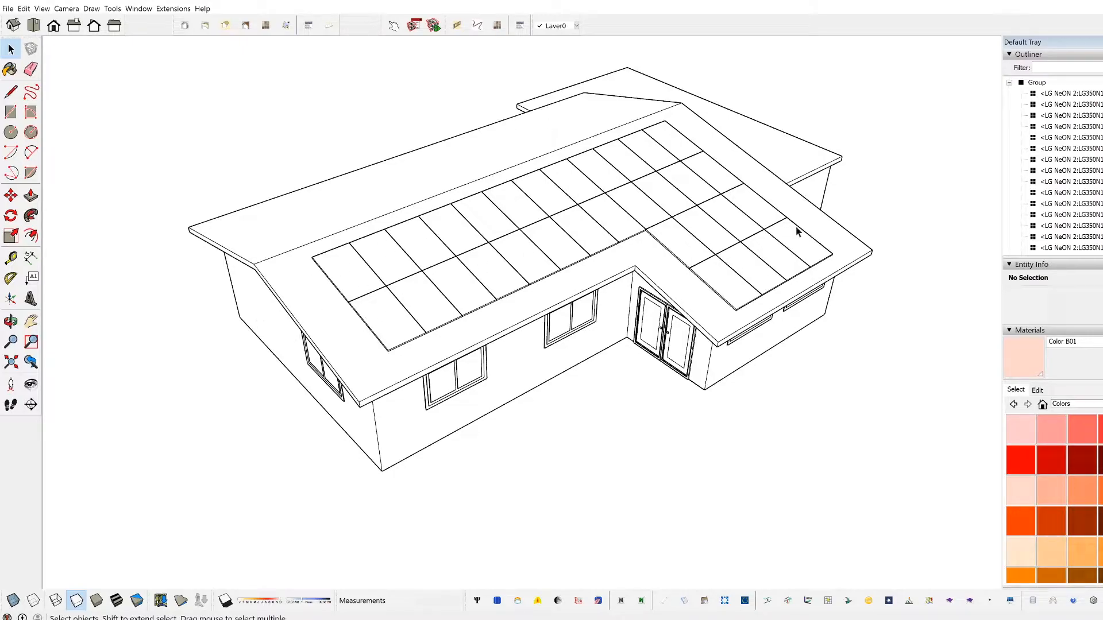
{"action": "middle_click_drag", "start_coordinate": [698, 306], "coordinate": [277, 306]}
{"action": "middle_click_drag", "start_coordinate": [440, 282], "coordinate": [476, 413]}
{"action": "middle_click_drag", "start_coordinate": [398, 339], "coordinate": [323, 389]}
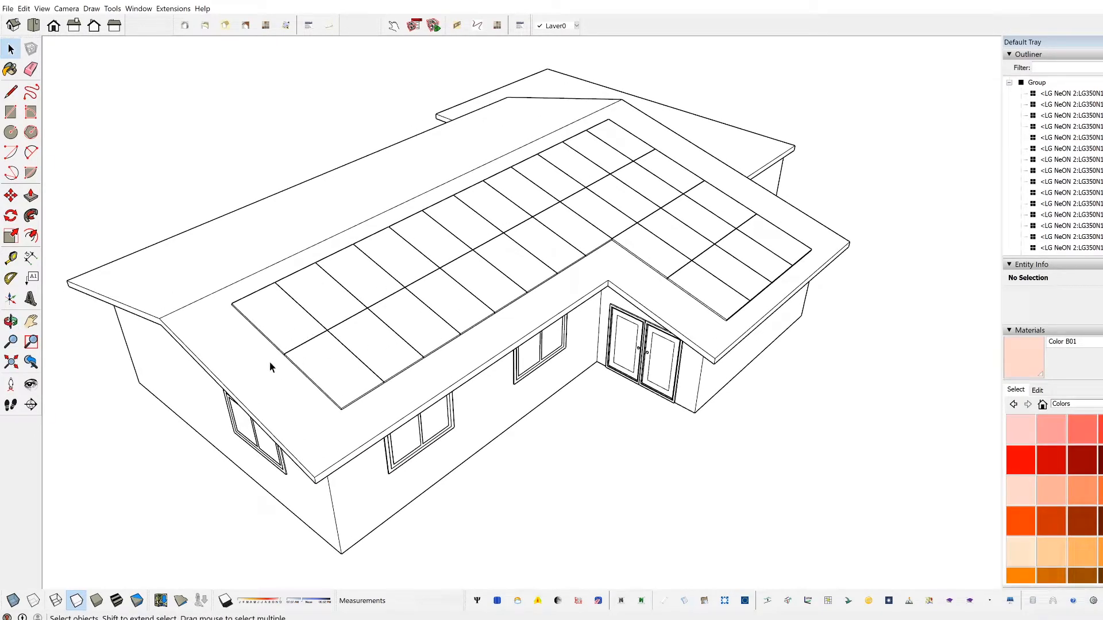
{"action": "middle_click_drag", "start_coordinate": [629, 404], "coordinate": [721, 398]}
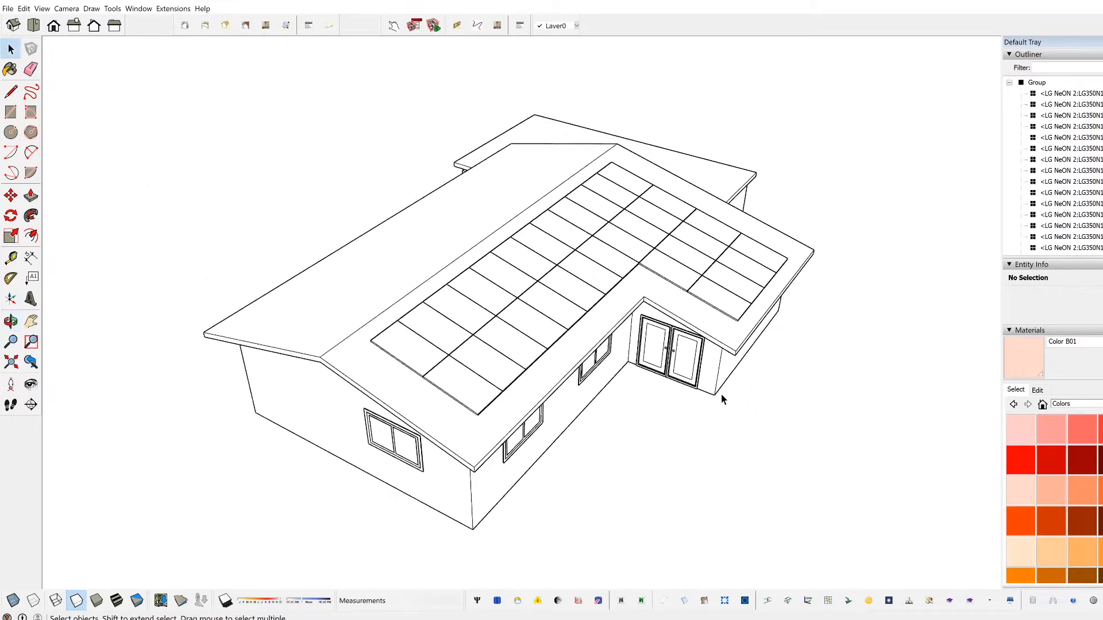
{"action": "middle_click_drag", "start_coordinate": [468, 457], "coordinate": [533, 538]}
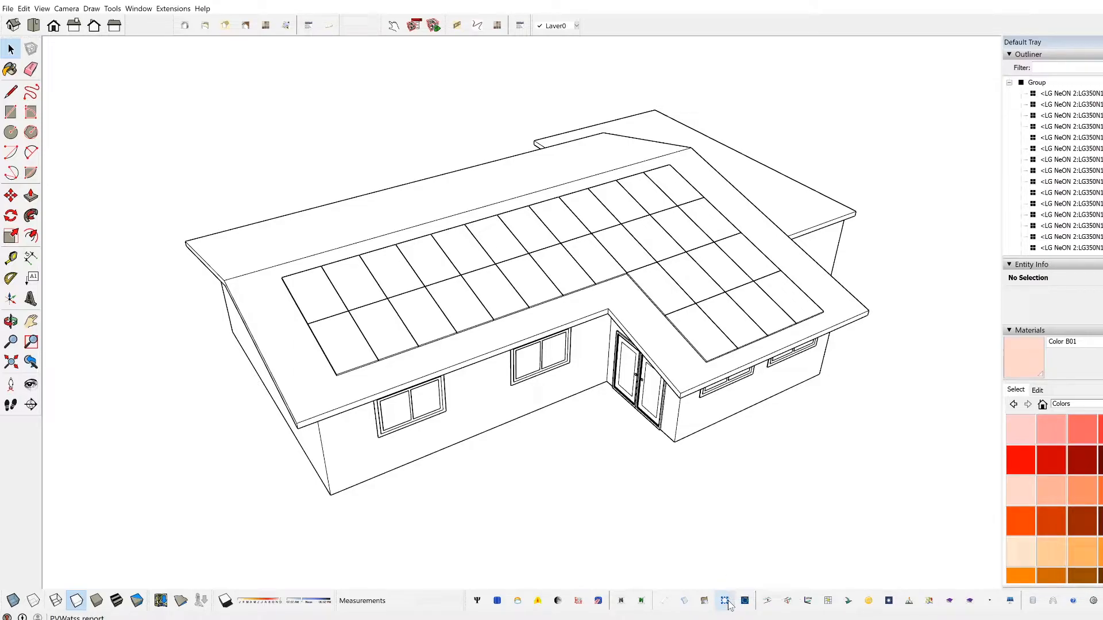
{"action": "middle_click_drag", "start_coordinate": [643, 505], "coordinate": [515, 268]}
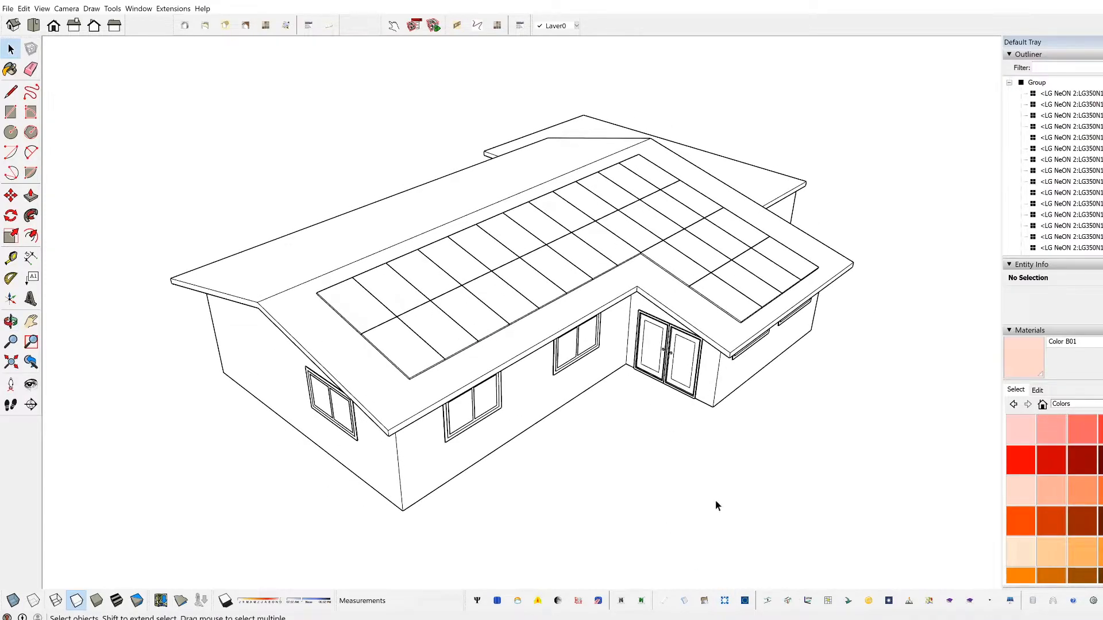
Step: Start a PVWatts report arranged by groups with shading losses calculated and drawn, and review the calculator inputs for Group 1
{"action": "left_click", "coordinate": [725, 601]}
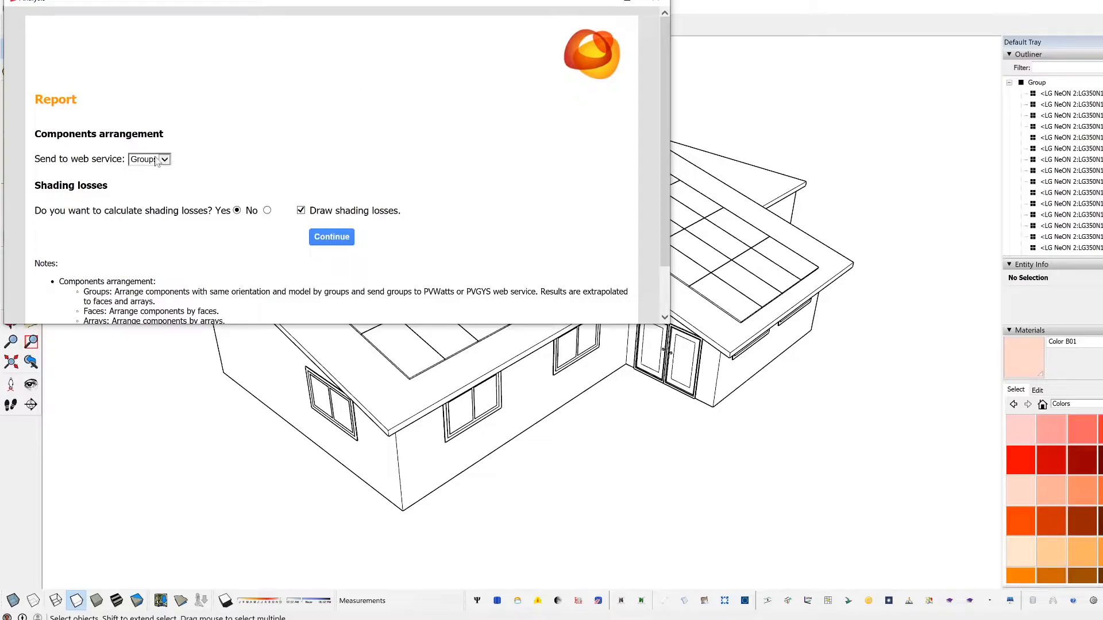
{"action": "left_click", "coordinate": [347, 235]}
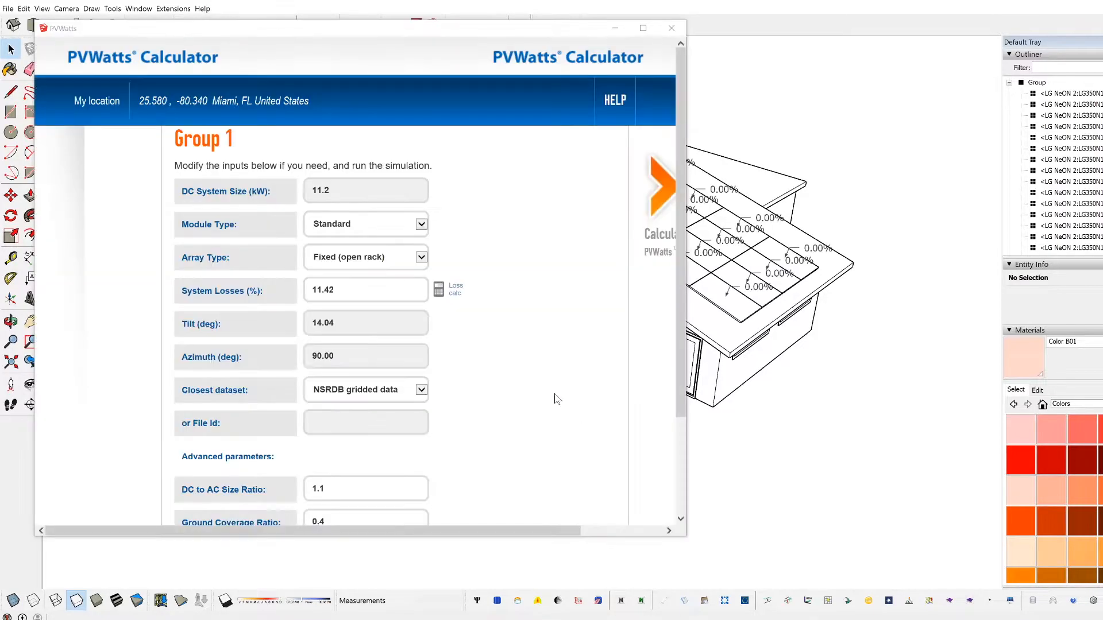
{"action": "scroll", "coordinate": [340, 326], "scroll_direction": "down", "scroll_amount": 1}
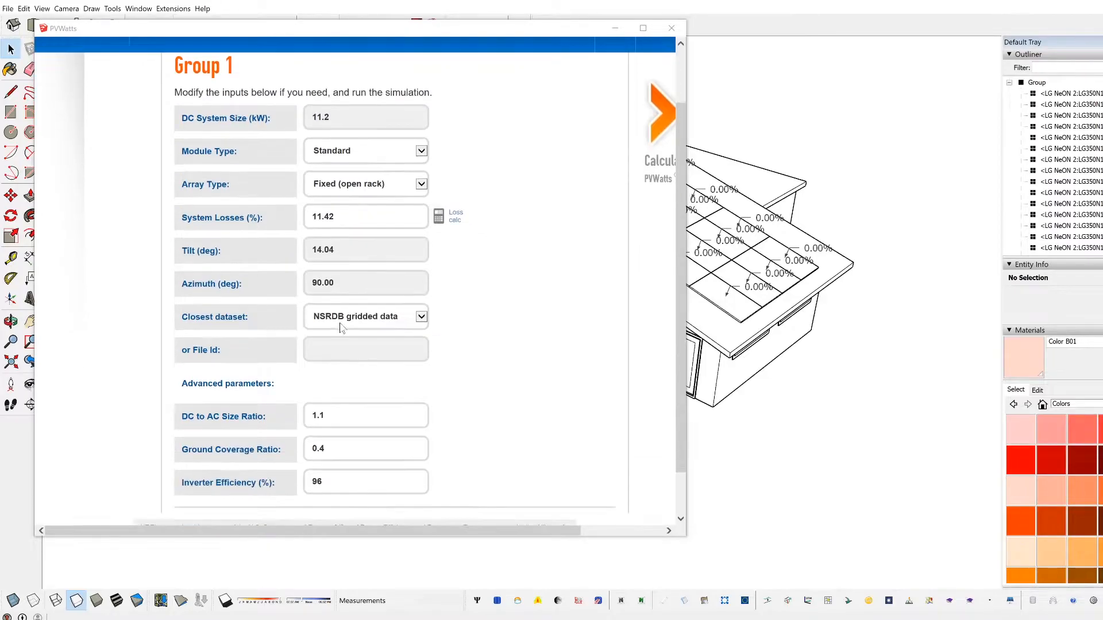
{"action": "scroll", "coordinate": [340, 342], "scroll_direction": "down", "scroll_amount": 1}
{"action": "scroll", "coordinate": [347, 417], "scroll_direction": "up", "scroll_amount": 3}
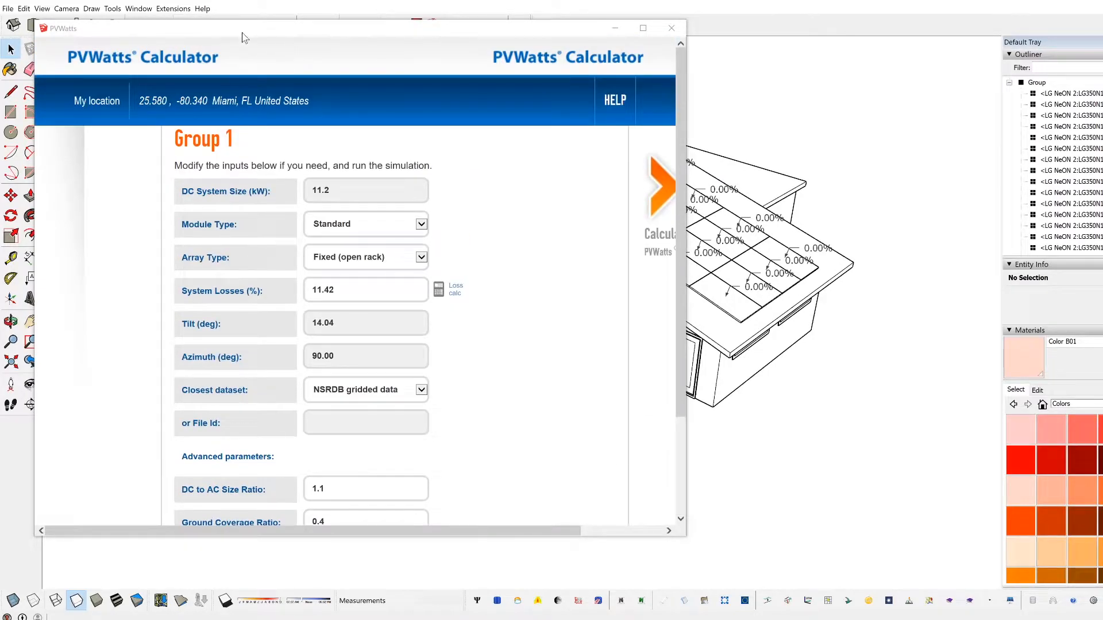
{"action": "left_click_drag", "start_coordinate": [247, 36], "coordinate": [347, 41]}
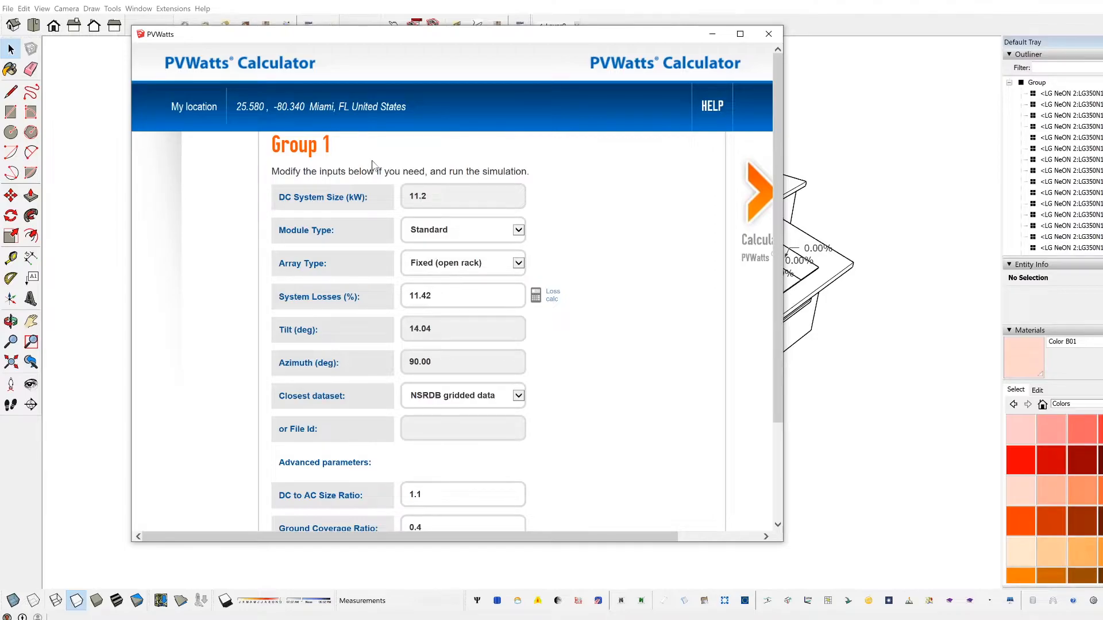
Step: Run the PVWatts simulation for Group 1 and enlarge the resulting report window to show more of the results
{"action": "mouse_move", "coordinate": [476, 48]}
{"action": "left_mouse_down"}
{"action": "mouse_move", "coordinate": [758, 172]}
{"action": "mouse_move", "coordinate": [971, 185]}
{"action": "left_mouse_up"}
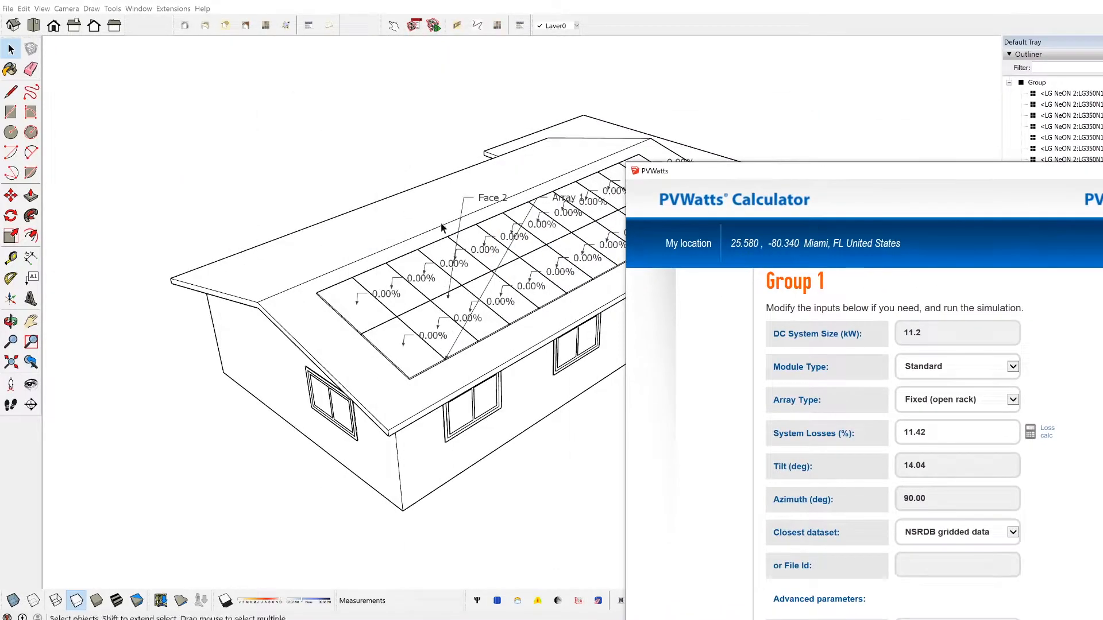
{"action": "left_click_drag", "start_coordinate": [750, 175], "coordinate": [293, 62]}
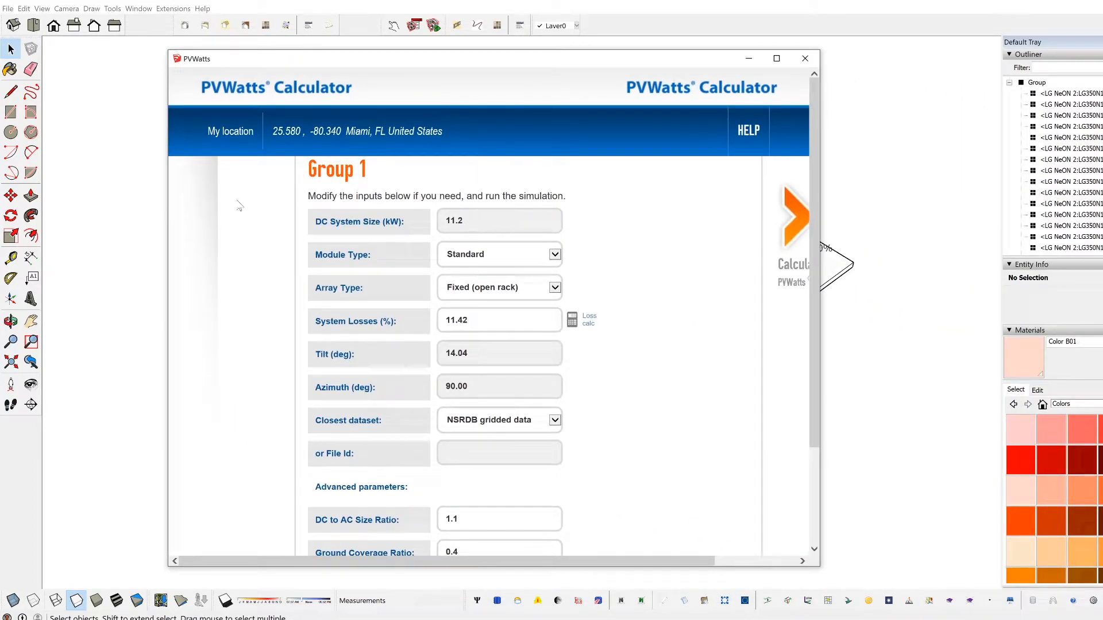
{"action": "left_click_drag", "start_coordinate": [609, 59], "coordinate": [562, 54]}
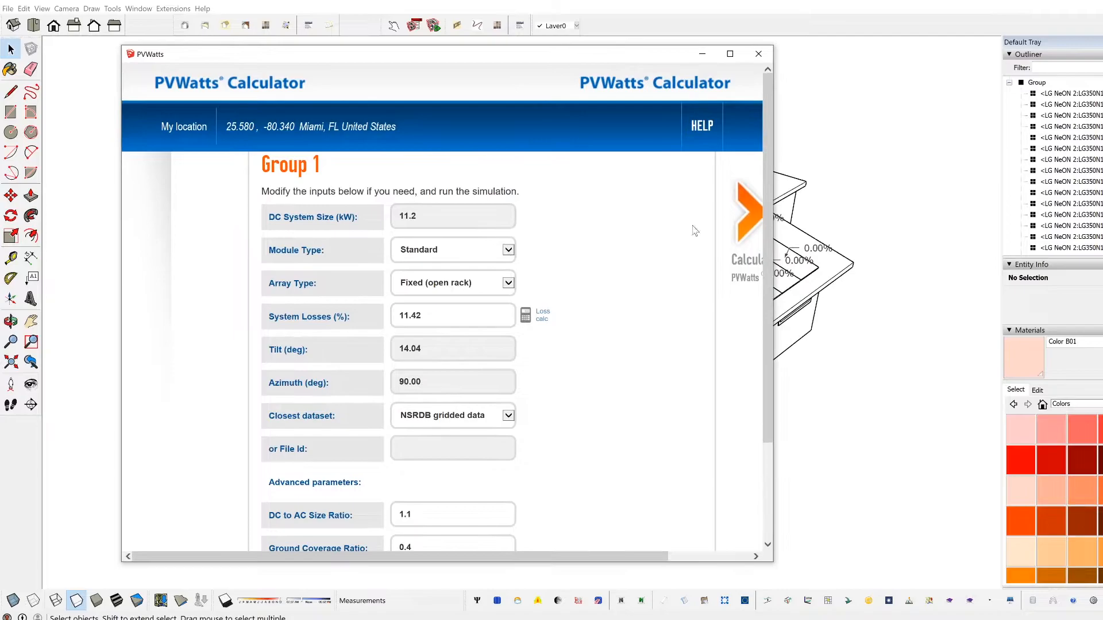
{"action": "left_click", "coordinate": [750, 230]}
{"action": "left_click_drag", "start_coordinate": [672, 196], "coordinate": [481, 109]}
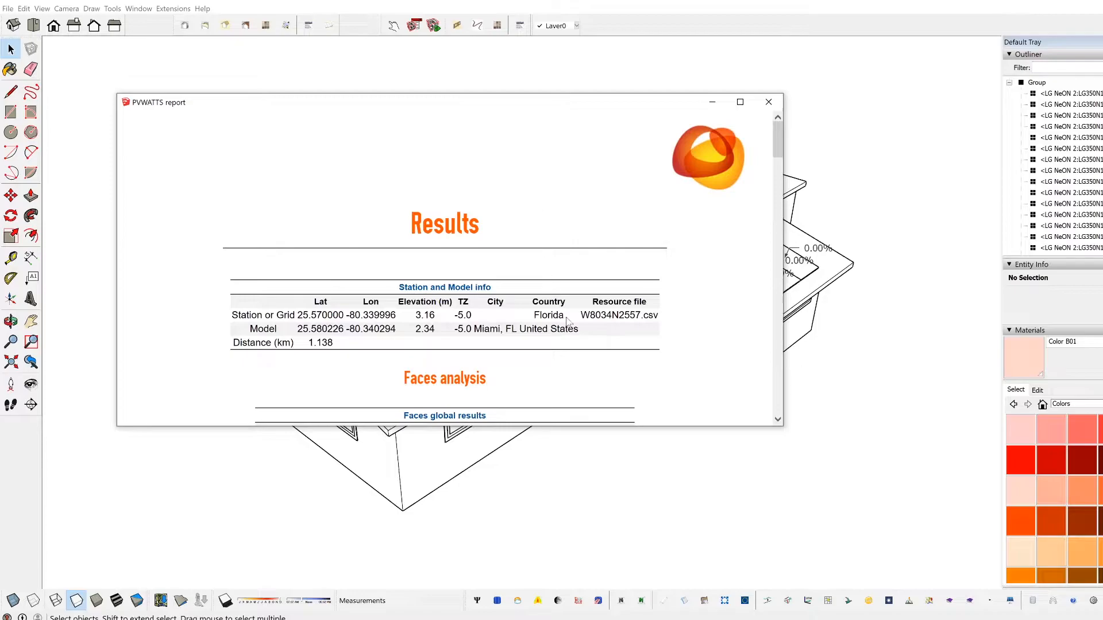
{"action": "left_click_drag", "start_coordinate": [682, 426], "coordinate": [682, 540]}
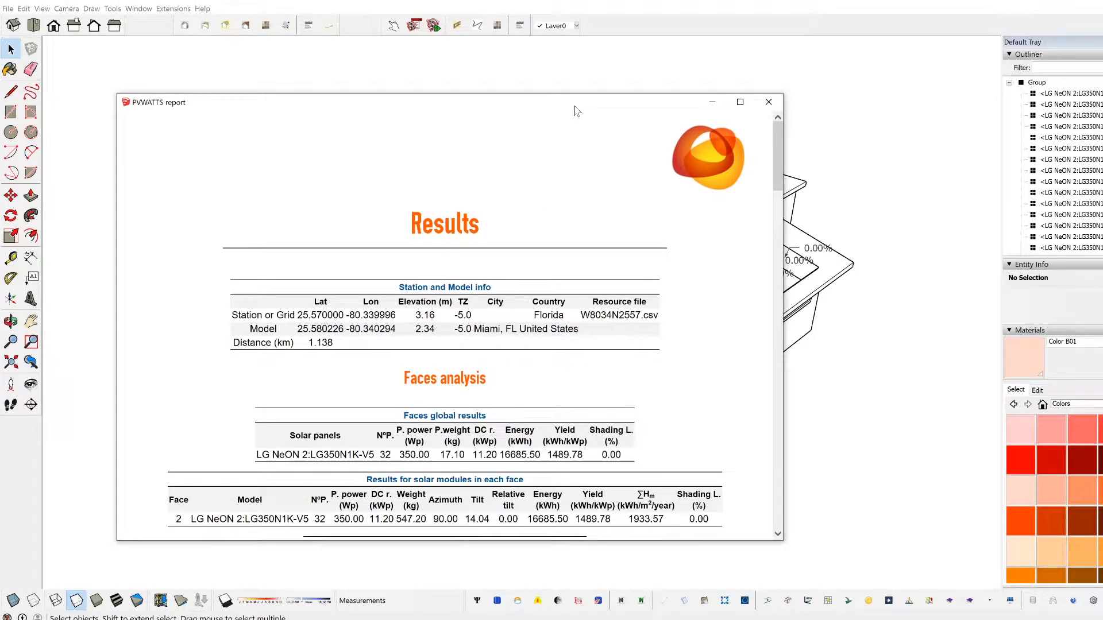
Step: Examine the energy, yield and shading loss figures in the report's faces global results
{"action": "scroll", "coordinate": [541, 376], "scroll_direction": "down", "scroll_amount": 1}
{"action": "triple_click", "coordinate": [554, 392]}
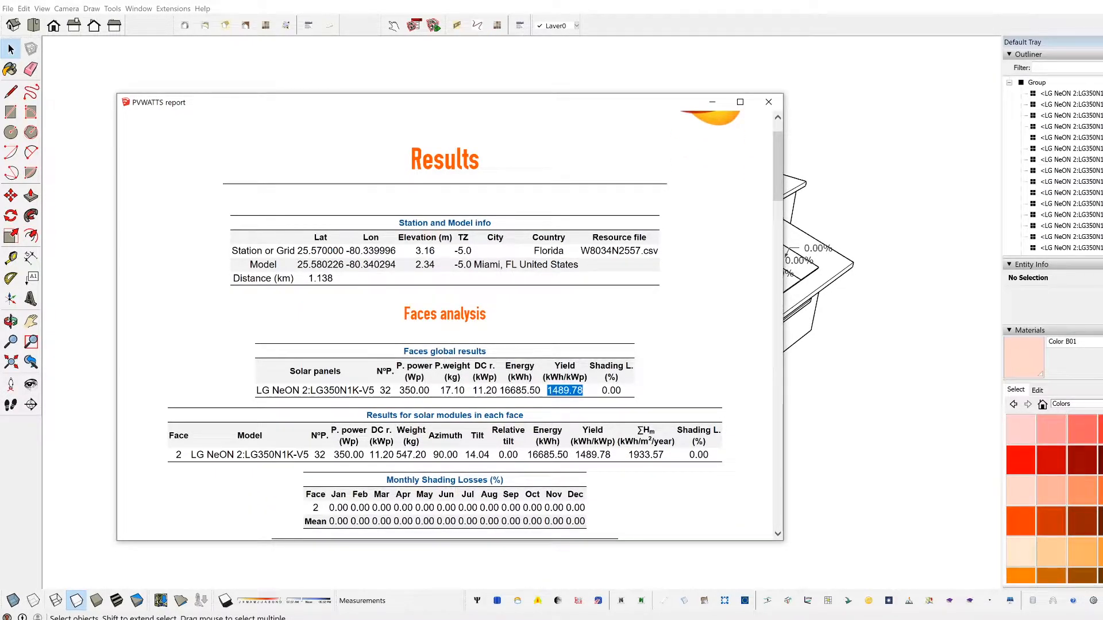
{"action": "double_click", "coordinate": [522, 392]}
{"action": "left_click", "coordinate": [500, 394]}
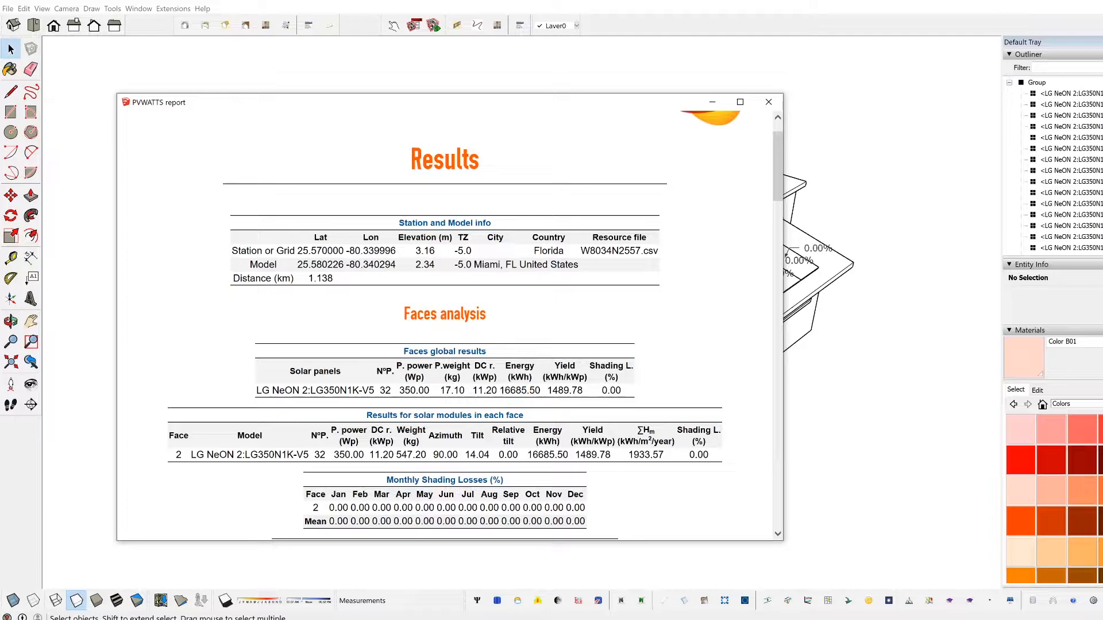
{"action": "left_click_drag", "start_coordinate": [501, 391], "coordinate": [540, 390]}
{"action": "left_click_drag", "start_coordinate": [601, 391], "coordinate": [625, 391]}
{"action": "left_click", "coordinate": [526, 367]}
{"action": "double_click", "coordinate": [510, 393]}
Step: Look through the report's monthly energy, irradiation and yearly average tables for faces and groups, and close the report
{"action": "left_click_drag", "start_coordinate": [541, 106], "coordinate": [580, 103]}
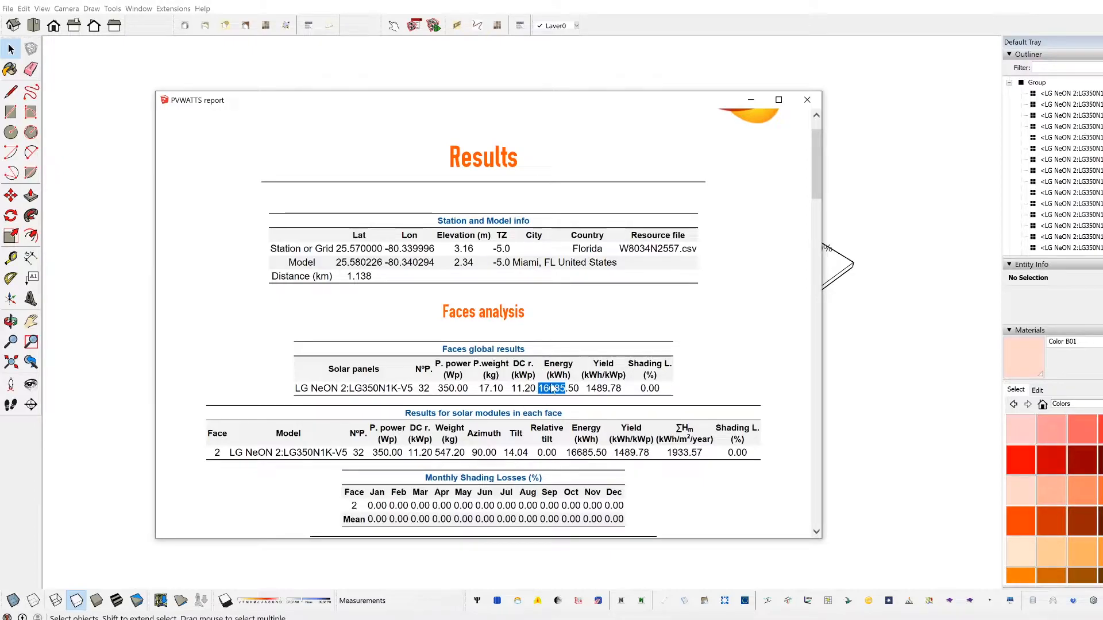
{"action": "mouse_move", "coordinate": [587, 110]}
{"action": "left_mouse_down"}
{"action": "mouse_move", "coordinate": [976, 237]}
{"action": "mouse_move", "coordinate": [705, 369]}
{"action": "mouse_move", "coordinate": [589, 123]}
{"action": "left_mouse_up"}
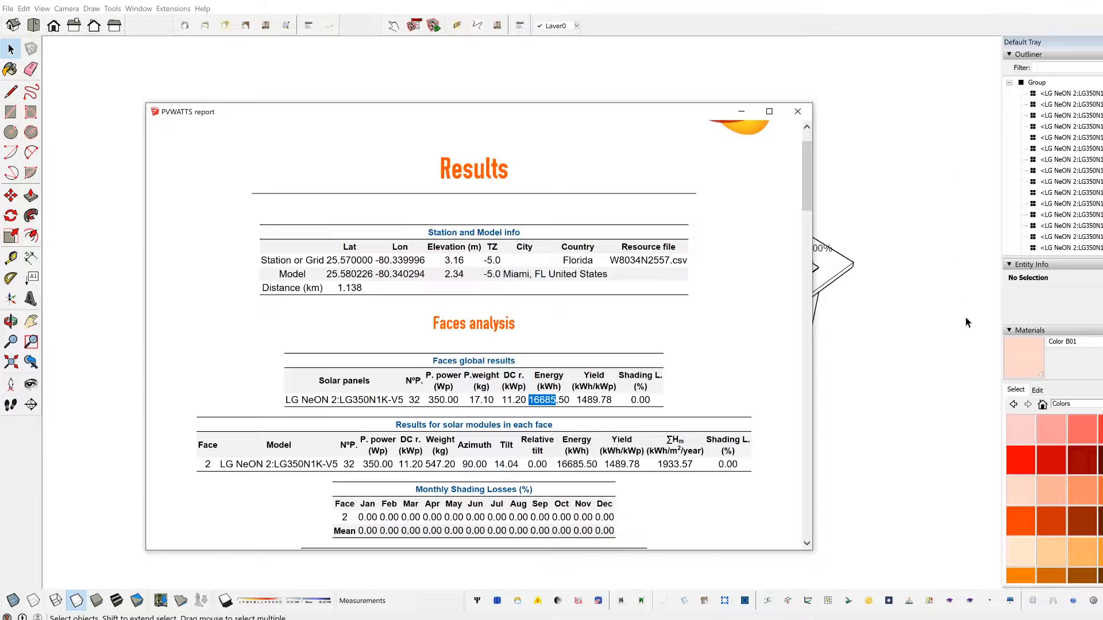
{"action": "scroll", "coordinate": [563, 381], "scroll_direction": "down", "scroll_amount": 20}
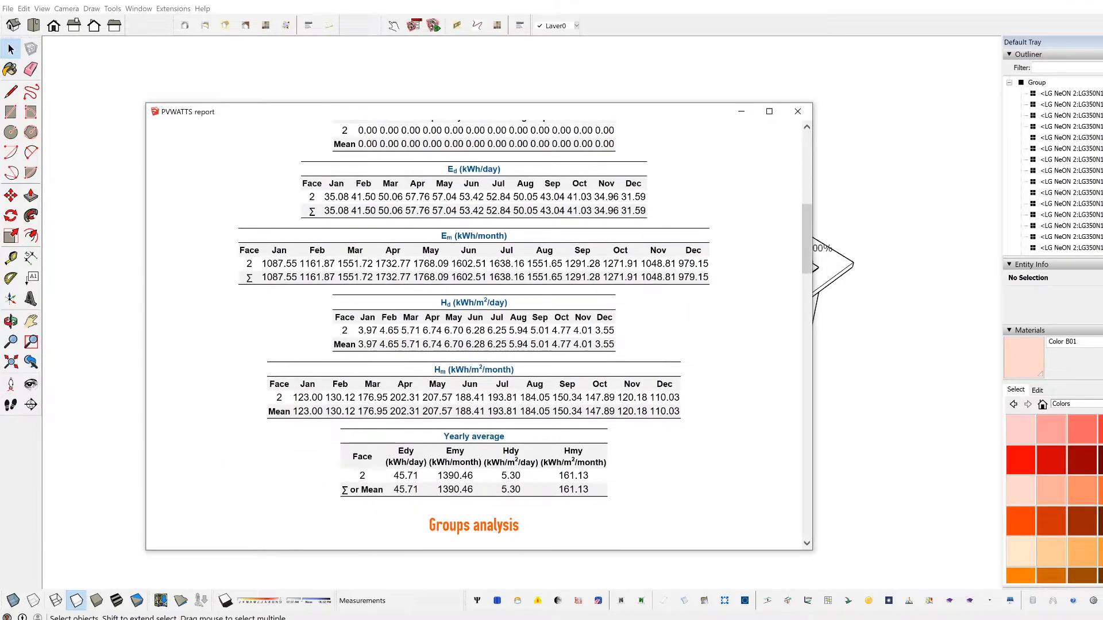
{"action": "scroll", "coordinate": [563, 382], "scroll_direction": "down", "scroll_amount": 1}
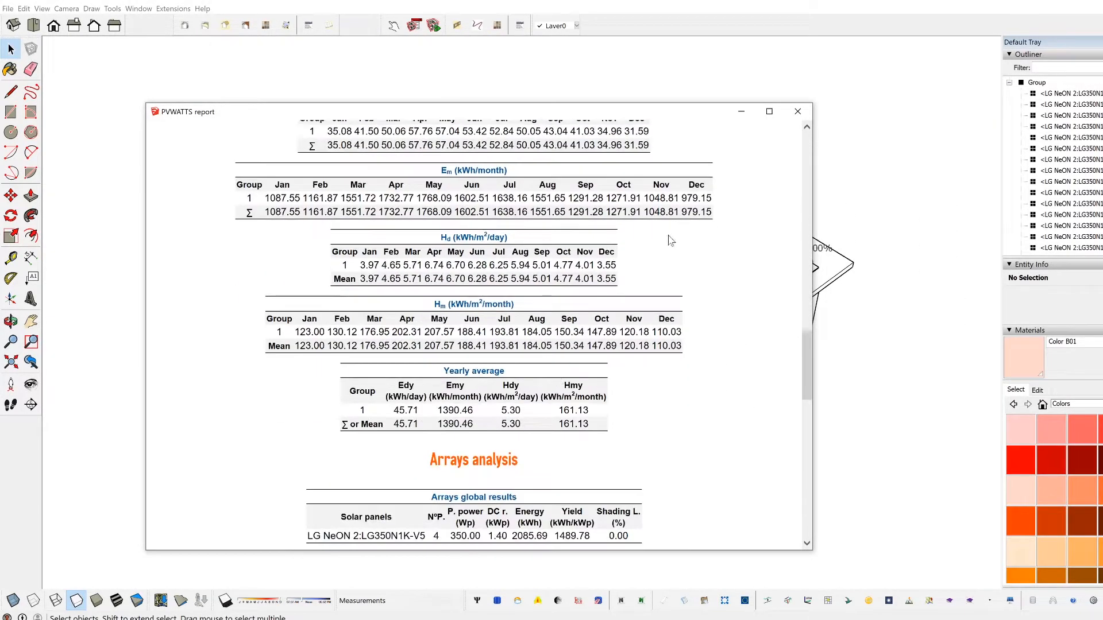
{"action": "left_click", "coordinate": [797, 110]}
Step: Inspect the shading-loss labels drawn on the roof panels and undo them
{"action": "middle_click_drag", "start_coordinate": [798, 384], "coordinate": [701, 355]}
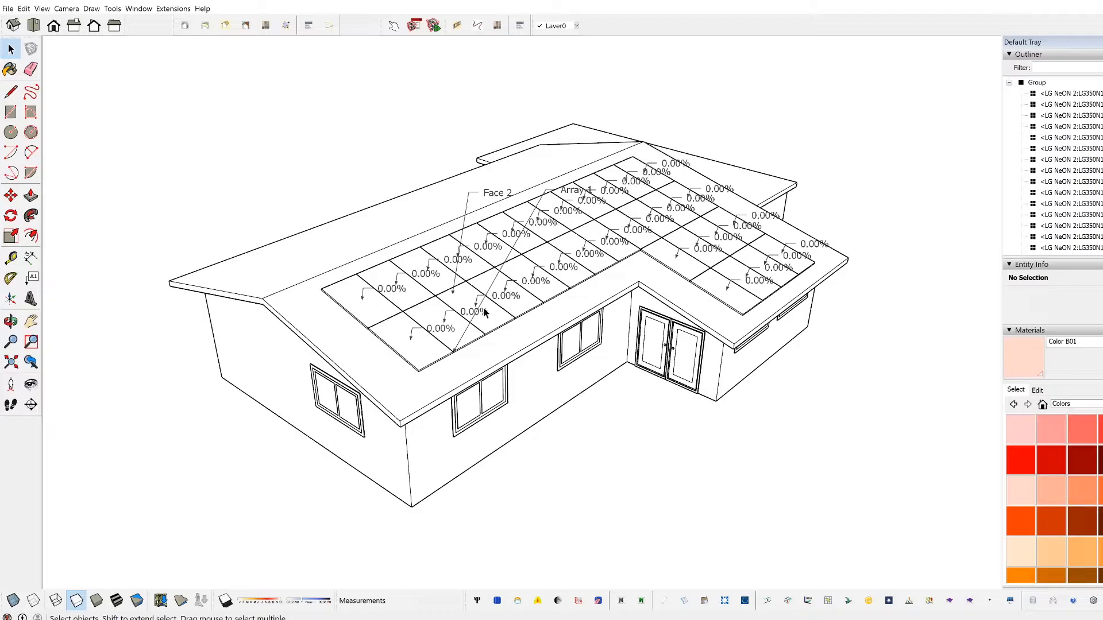
{"action": "scroll", "coordinate": [593, 310], "scroll_direction": "up", "scroll_amount": 4}
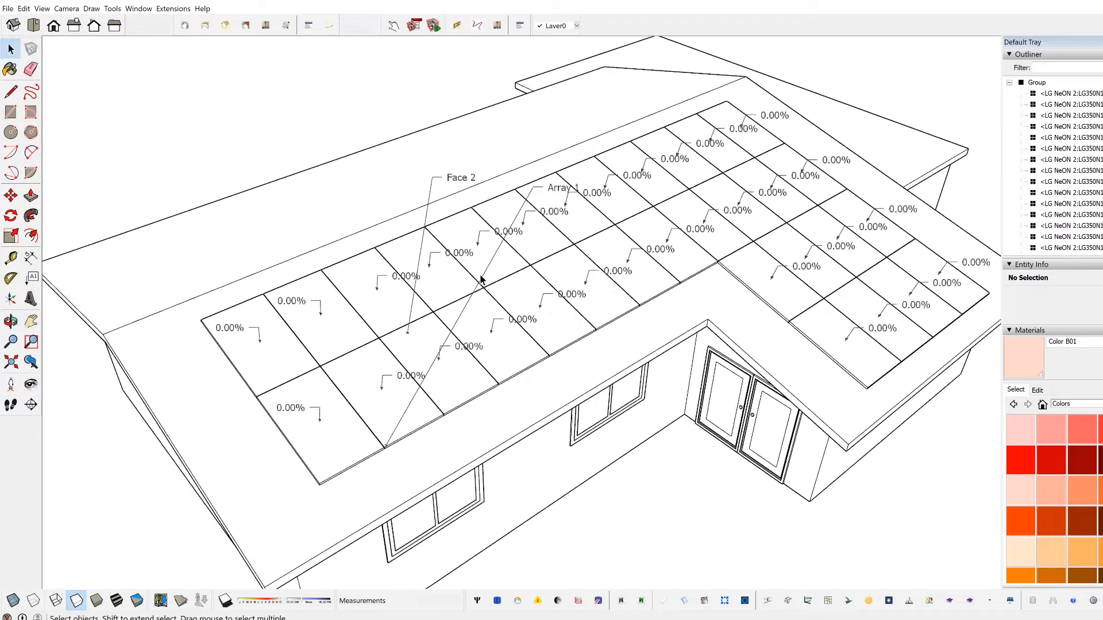
{"action": "middle_click_drag", "start_coordinate": [465, 339], "coordinate": [523, 284]}
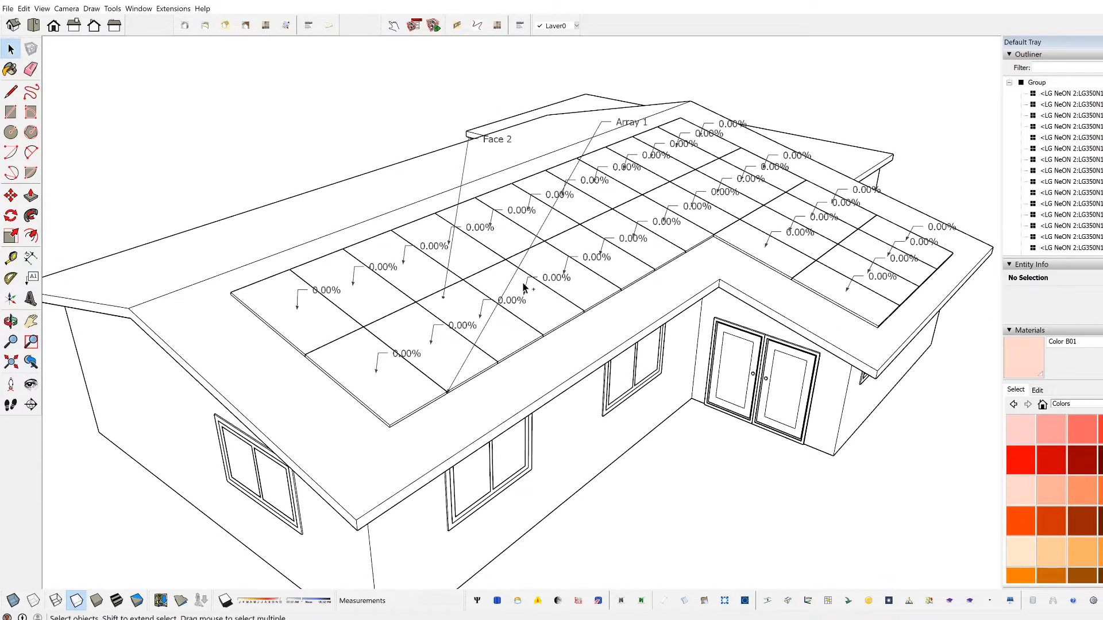
{"action": "key", "text": "ctrl+z"}
{"action": "middle_click_drag", "start_coordinate": [583, 327], "coordinate": [605, 325]}
{"action": "scroll", "coordinate": [514, 359], "scroll_direction": "down", "scroll_amount": 2}
{"action": "scroll", "coordinate": [541, 366], "scroll_direction": "down", "scroll_amount": 1}
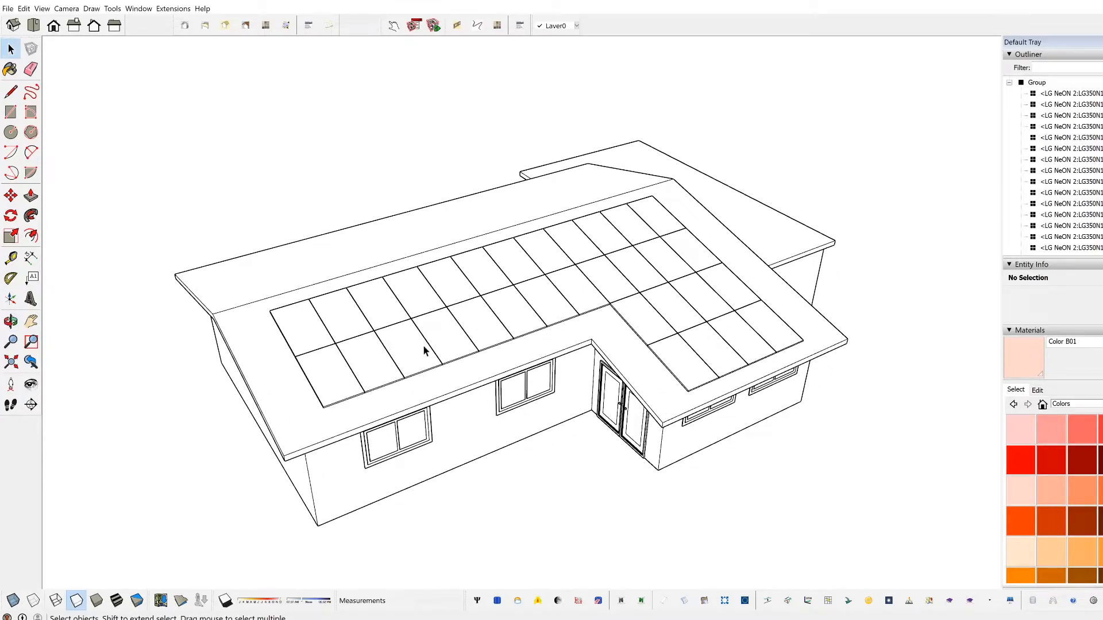
Step: Draw a rectangle on the ground in front of the house and push/pull it up into a tower about 35' 2" high
{"action": "middle_click_drag", "start_coordinate": [421, 378], "coordinate": [508, 439]}
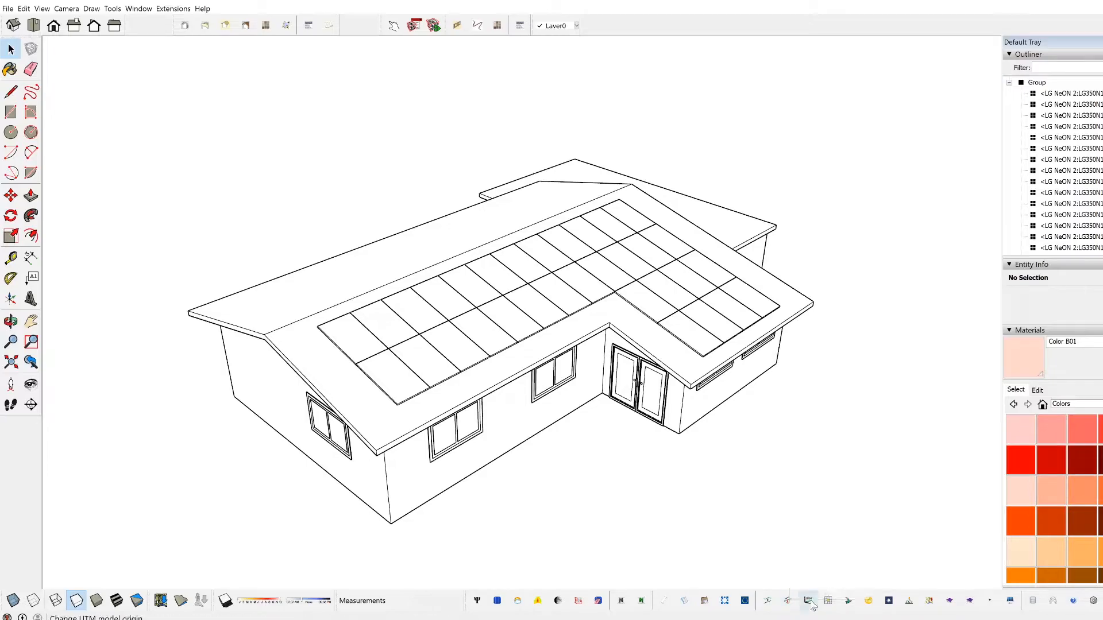
{"action": "middle_click_drag", "start_coordinate": [795, 527], "coordinate": [790, 586]}
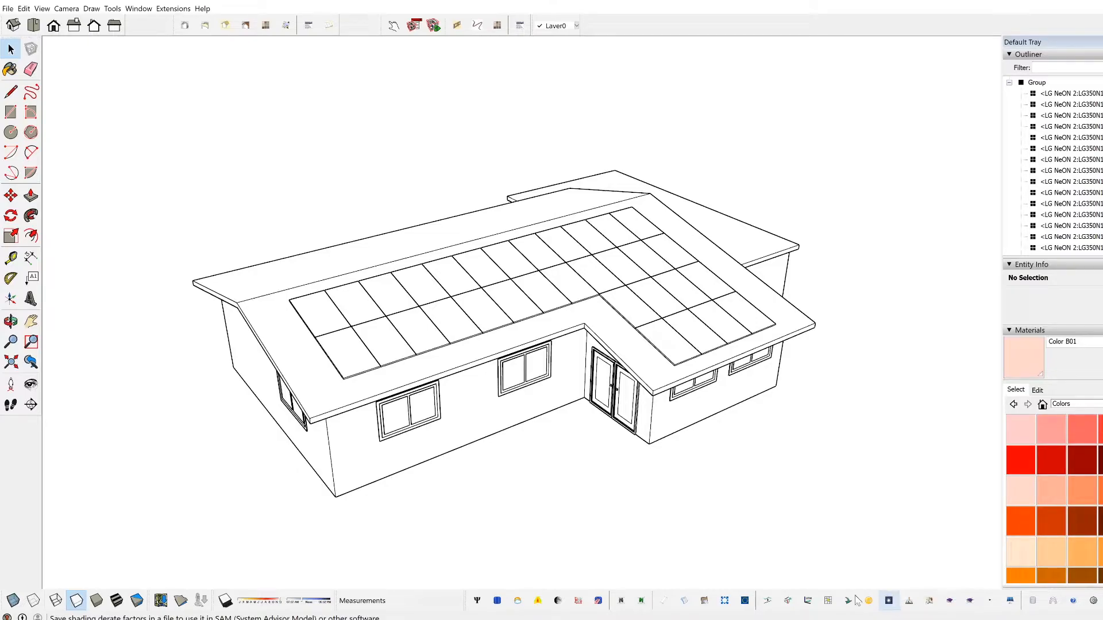
{"action": "middle_click_drag", "start_coordinate": [419, 455], "coordinate": [456, 483]}
{"action": "scroll", "coordinate": [475, 470], "scroll_direction": "down", "scroll_amount": 1}
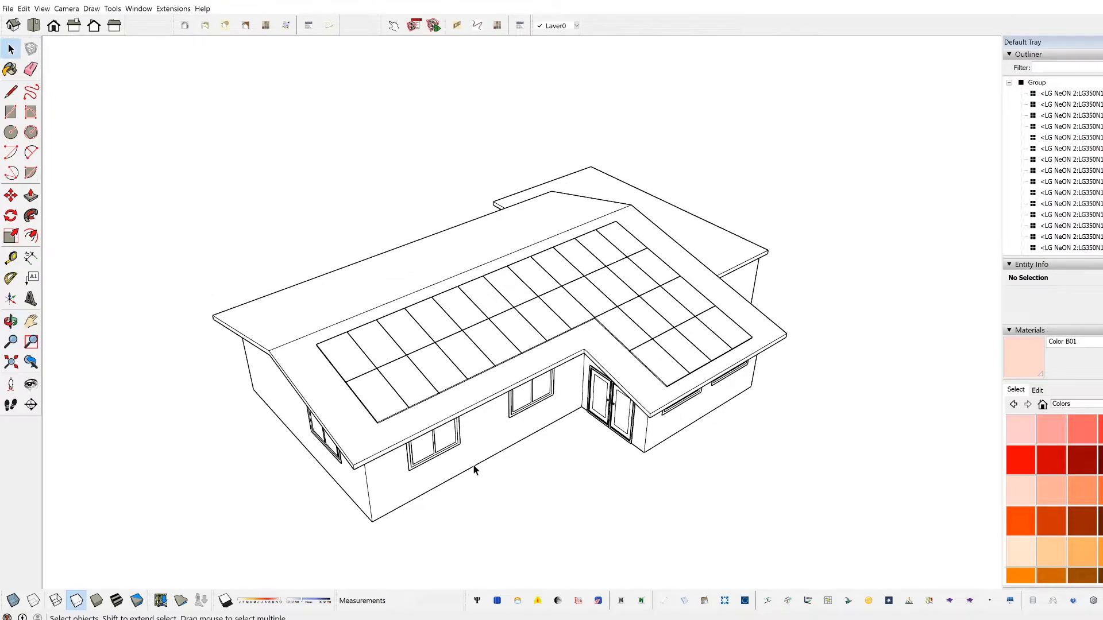
{"action": "key", "text": "r"}
{"action": "left_click", "coordinate": [419, 553]}
{"action": "left_click", "coordinate": [467, 523]}
{"action": "key", "text": "p"}
{"action": "left_click", "coordinate": [439, 536]}
{"action": "left_click", "coordinate": [462, 198]}
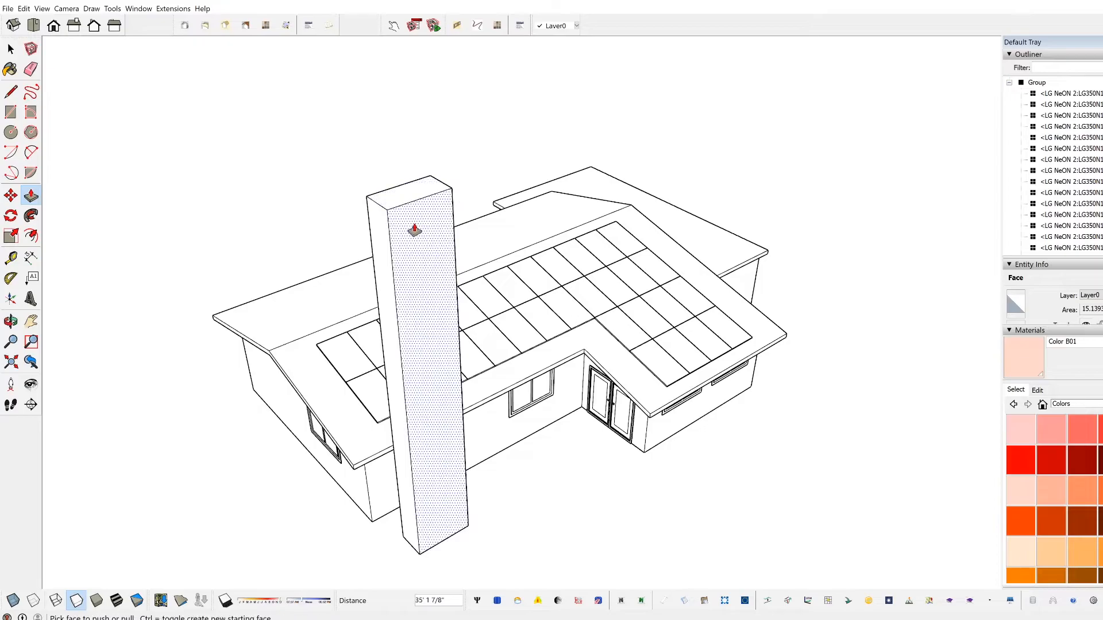
{"action": "key", "text": "space"}
{"action": "middle_click_drag", "start_coordinate": [631, 461], "coordinate": [597, 437]}
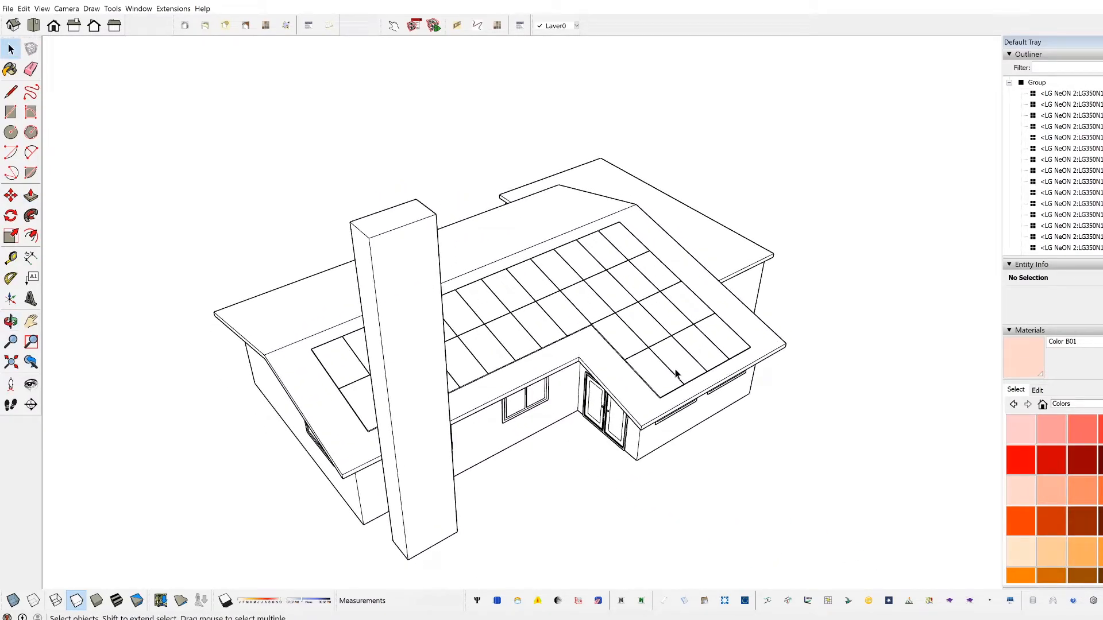
Step: Open Skelion's shading derate exporter, review its groups option, SAM import picture and month-by-hour factors, and close it without saving
{"action": "left_click", "coordinate": [888, 600]}
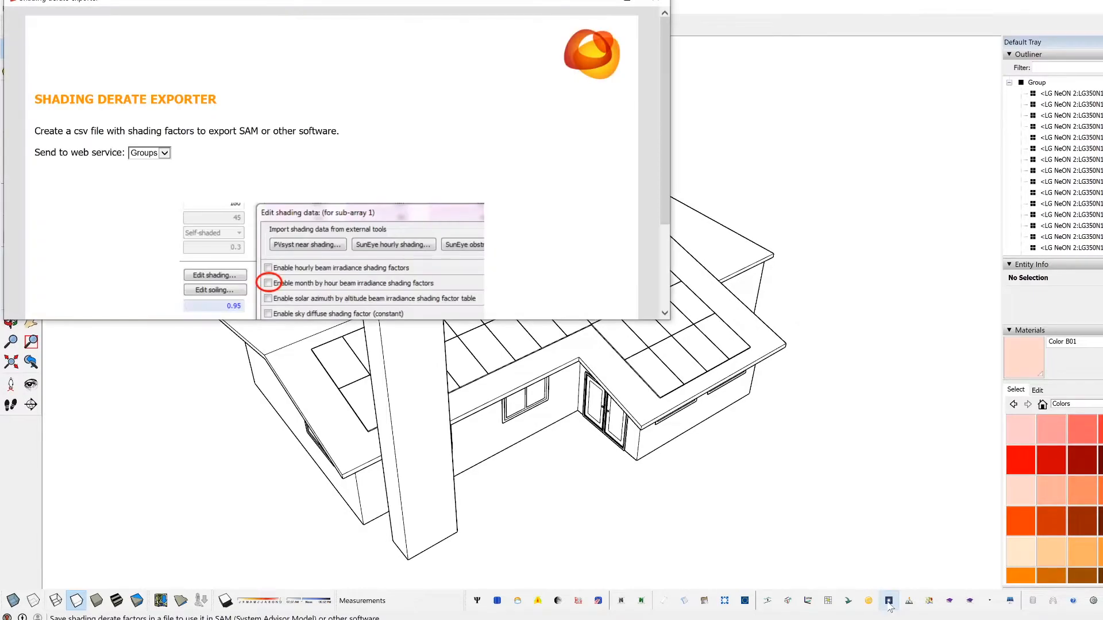
{"action": "scroll", "coordinate": [282, 175], "scroll_direction": "down", "scroll_amount": 3}
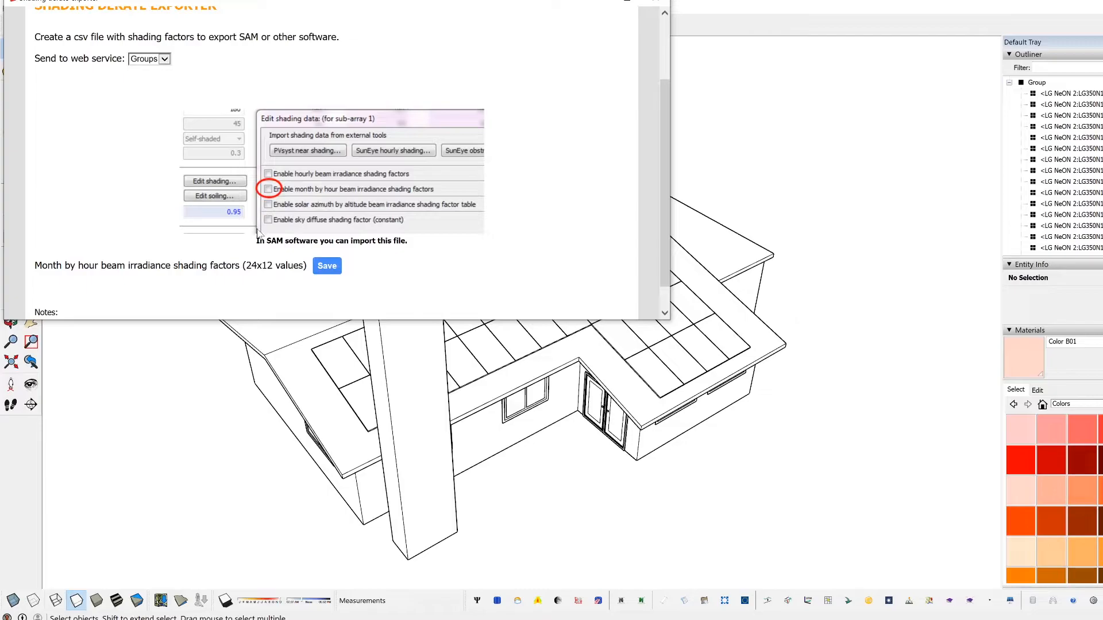
{"action": "scroll", "coordinate": [261, 234], "scroll_direction": "down", "scroll_amount": 1}
{"action": "scroll", "coordinate": [325, 238], "scroll_direction": "up", "scroll_amount": 2}
{"action": "scroll", "coordinate": [325, 239], "scroll_direction": "down", "scroll_amount": 2}
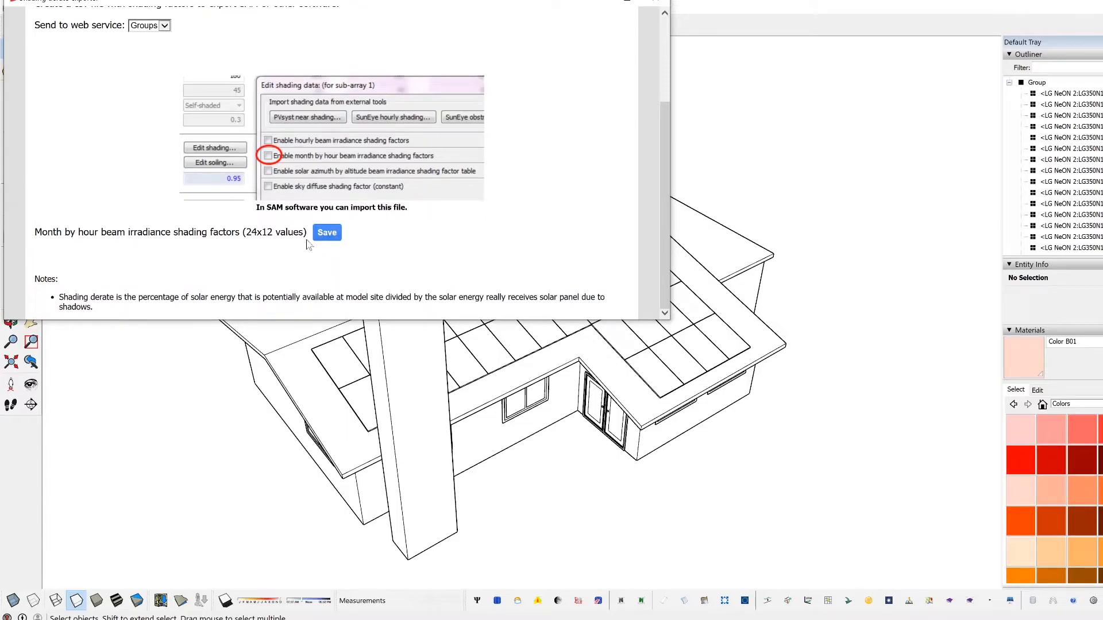
{"action": "scroll", "coordinate": [315, 256], "scroll_direction": "up", "scroll_amount": 2}
{"action": "scroll", "coordinate": [315, 257], "scroll_direction": "down", "scroll_amount": 2}
{"action": "left_click", "coordinate": [655, 2]}
Step: Push the tower down to the ground and erase what is left of it
{"action": "key", "text": "p"}
{"action": "mouse_move", "coordinate": [405, 228]}
{"action": "left_mouse_down"}
{"action": "mouse_move", "coordinate": [472, 487]}
{"action": "mouse_move", "coordinate": [453, 543]}
{"action": "left_mouse_up"}
{"action": "key", "text": "e"}
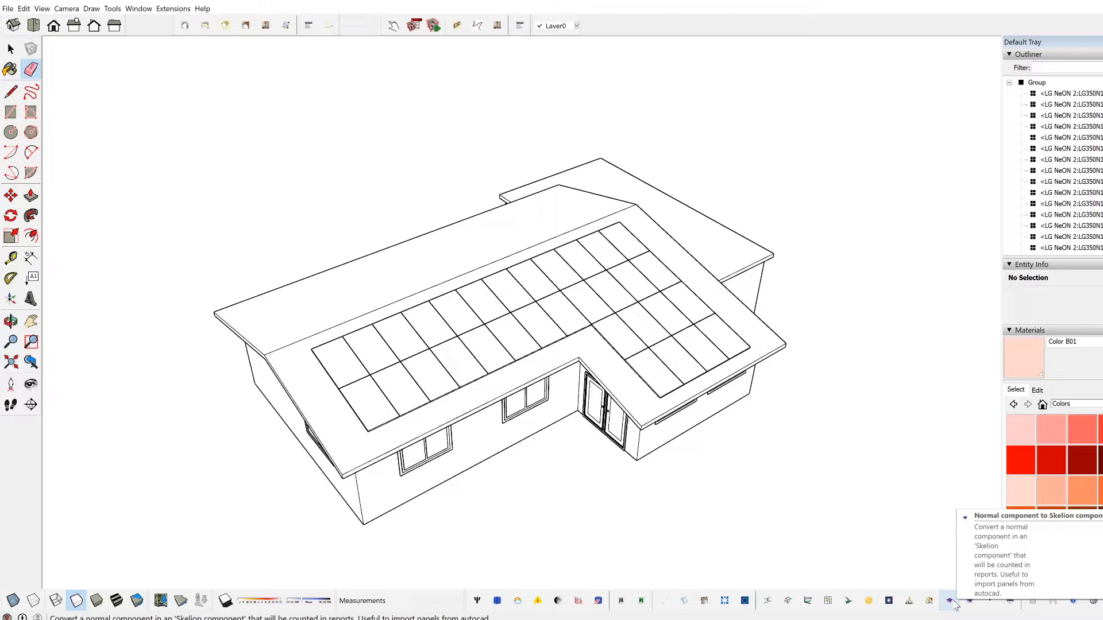
Step: Open the panel group for editing, select the corner panel near the eave, inspect it from several angles and deselect it
{"action": "scroll", "coordinate": [418, 322], "scroll_direction": "up", "scroll_amount": 4}
{"action": "key", "text": "space"}
{"action": "double_click", "coordinate": [363, 425]}
{"action": "left_click", "coordinate": [363, 425]}
{"action": "scroll", "coordinate": [463, 368], "scroll_direction": "up", "scroll_amount": 8}
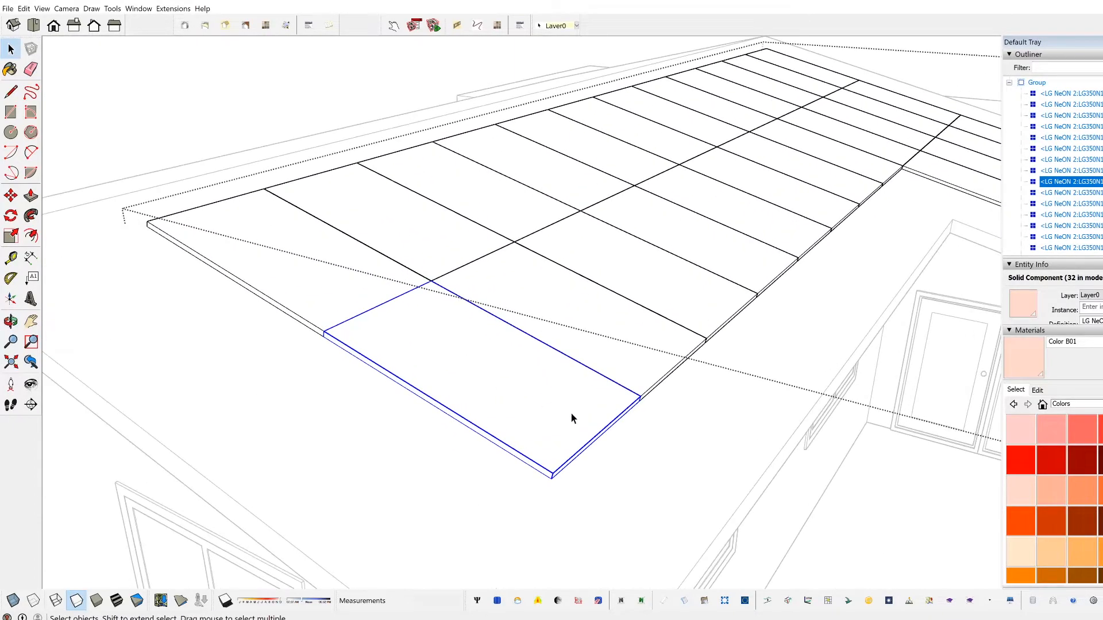
{"action": "middle_click_drag", "start_coordinate": [571, 418], "coordinate": [430, 450]}
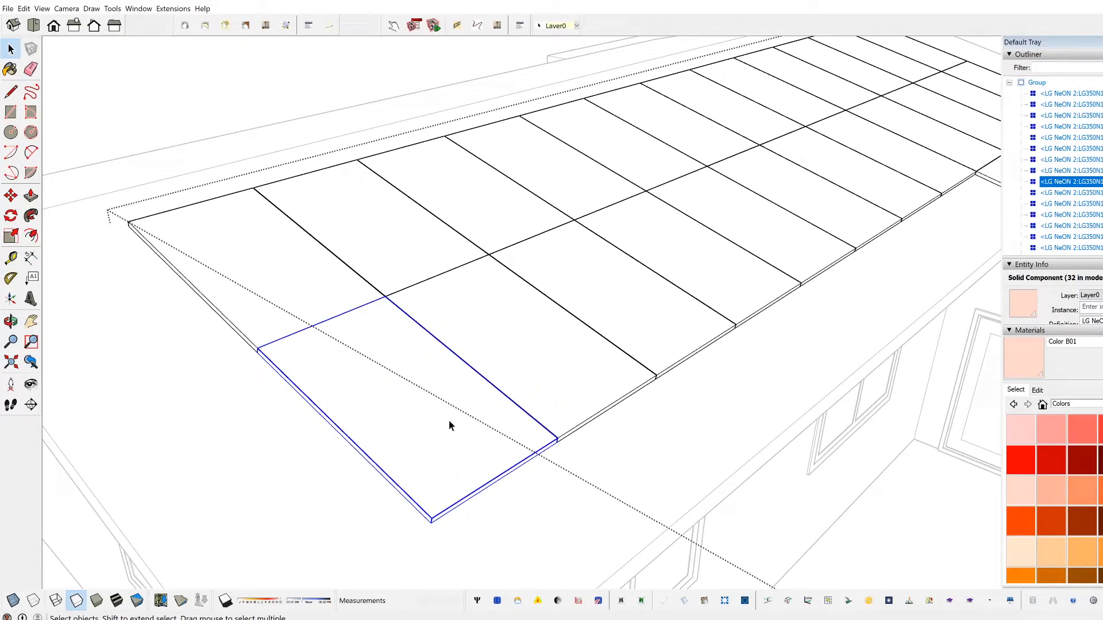
{"action": "middle_click_drag", "start_coordinate": [448, 439], "coordinate": [532, 426]}
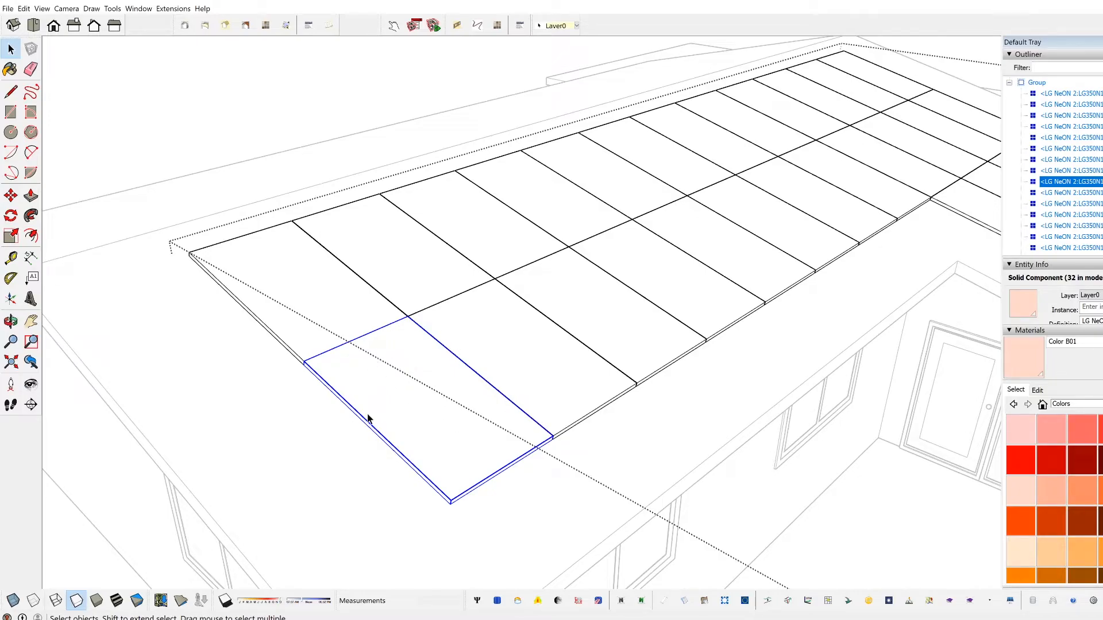
{"action": "middle_click_drag", "start_coordinate": [435, 457], "coordinate": [613, 458]}
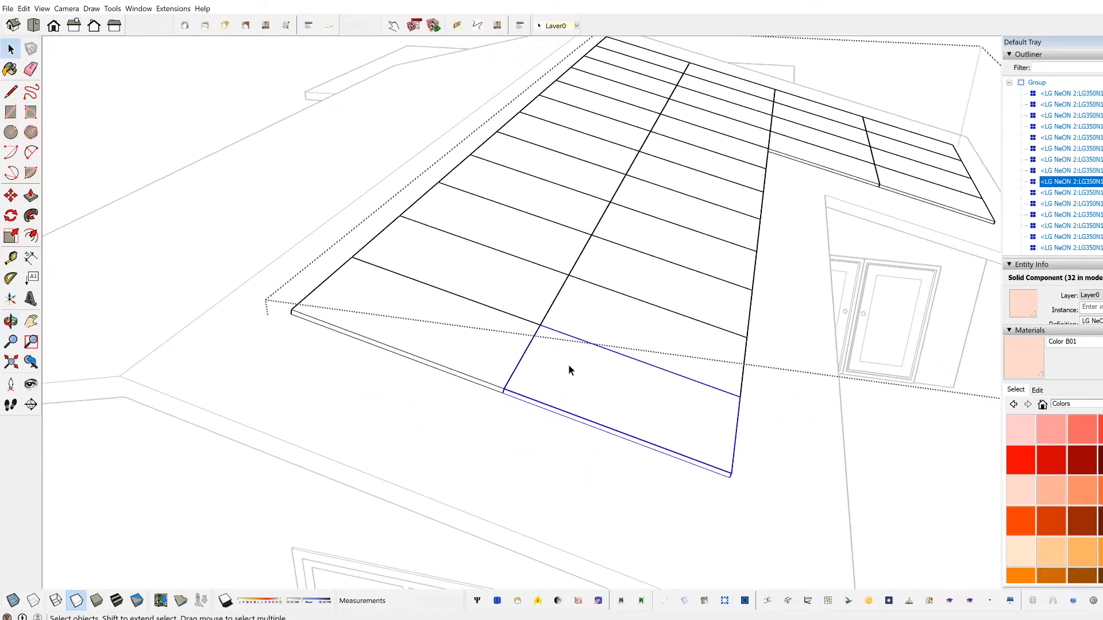
{"action": "middle_click_drag", "start_coordinate": [730, 398], "coordinate": [539, 412]}
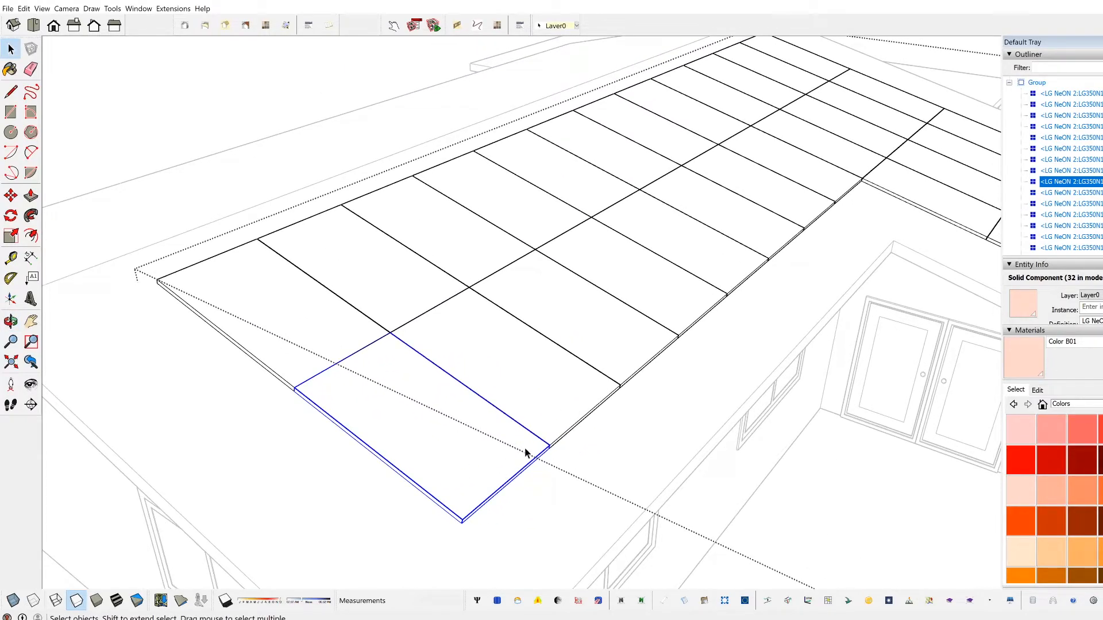
{"action": "left_click", "coordinate": [536, 508]}
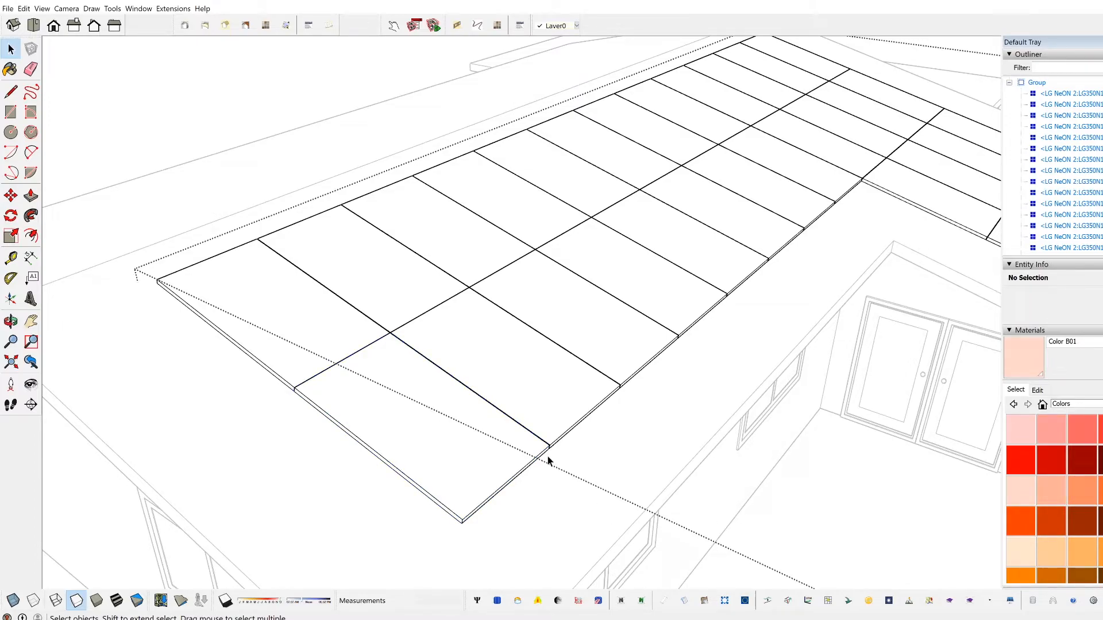
Step: Select the corner panel again to check its component info, clear the selection and leave the panel group
{"action": "left_click", "coordinate": [412, 418]}
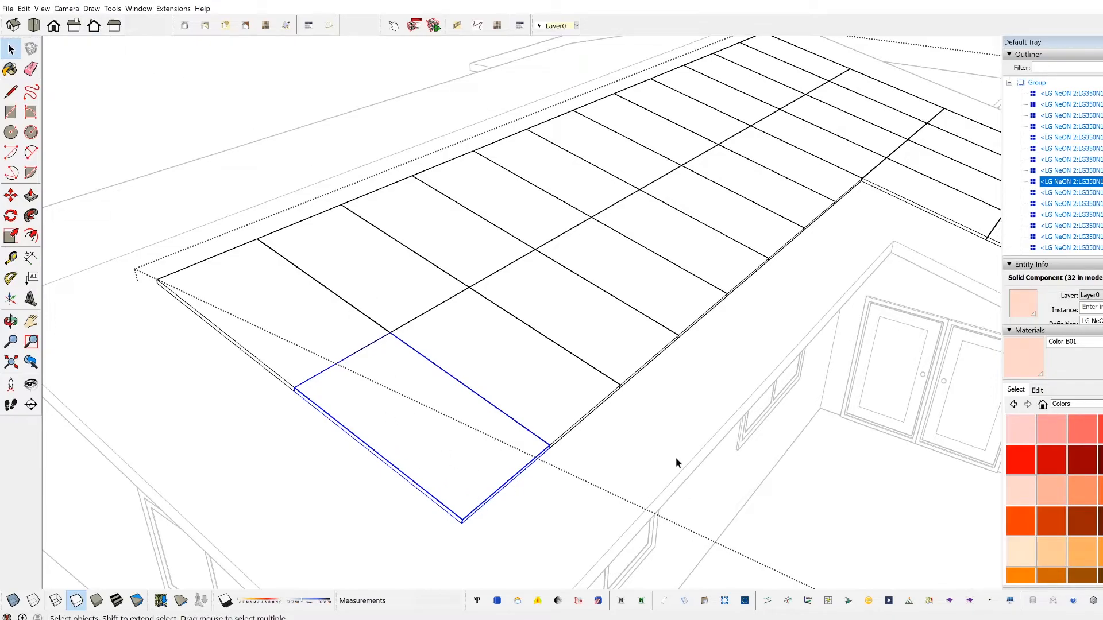
{"action": "left_click", "coordinate": [580, 433]}
{"action": "scroll", "coordinate": [536, 454], "scroll_direction": "down", "scroll_amount": 3}
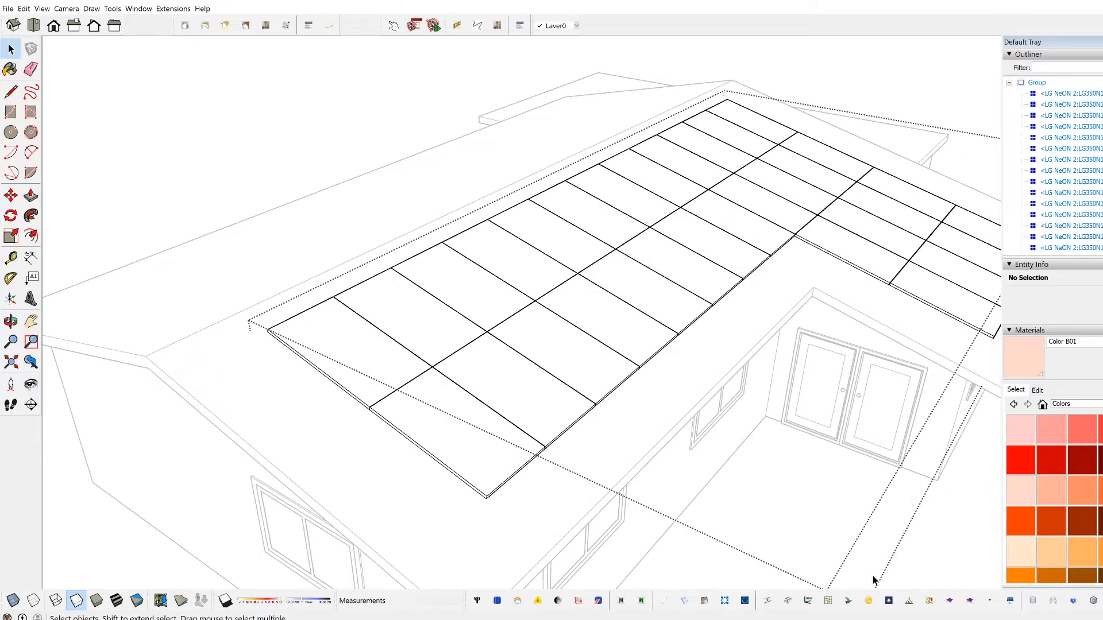
{"action": "left_click", "coordinate": [837, 505]}
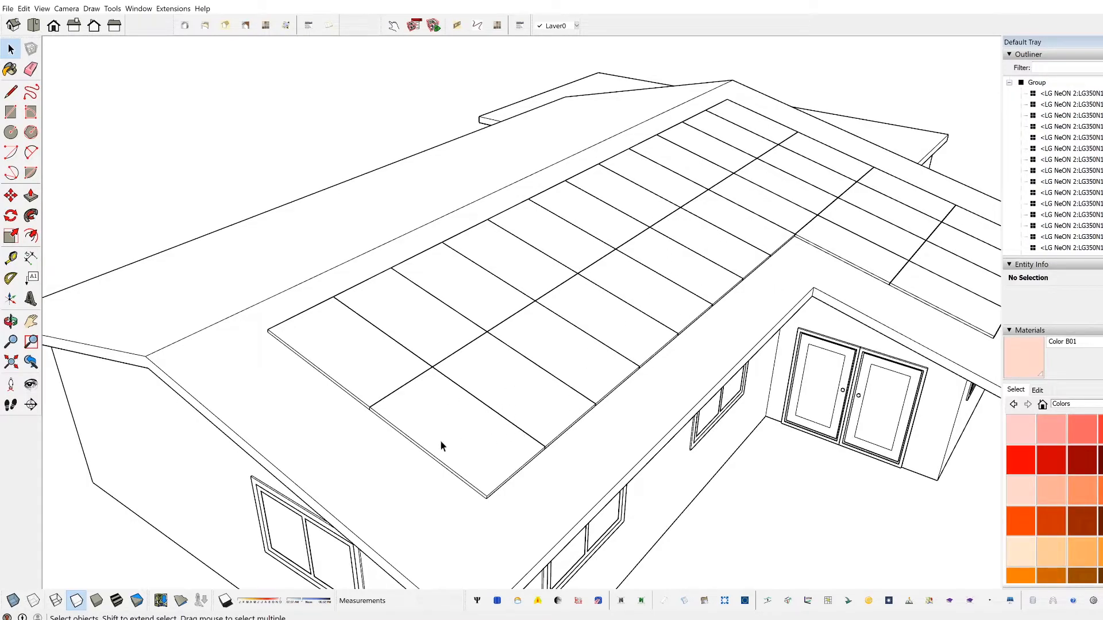
Step: Open Skelion's settings and review the azimuth convention diagrams and the Convention 180 and Convention 360 options
{"action": "scroll", "coordinate": [727, 344], "scroll_direction": "down", "scroll_amount": 3}
{"action": "middle_click_drag", "start_coordinate": [642, 371], "coordinate": [751, 438]}
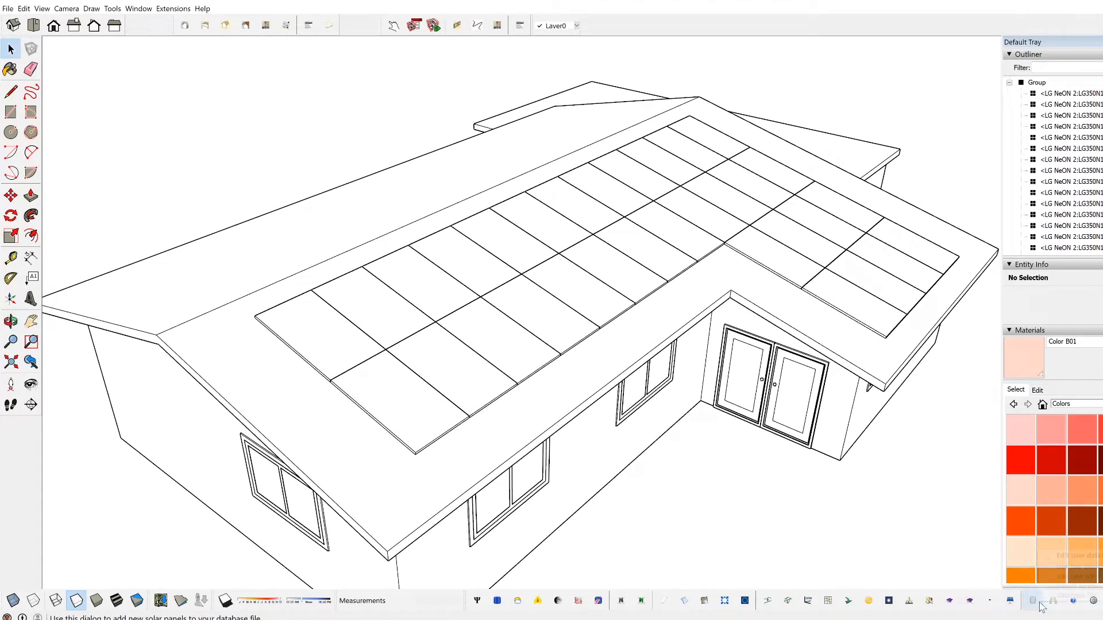
{"action": "left_click", "coordinate": [1093, 602]}
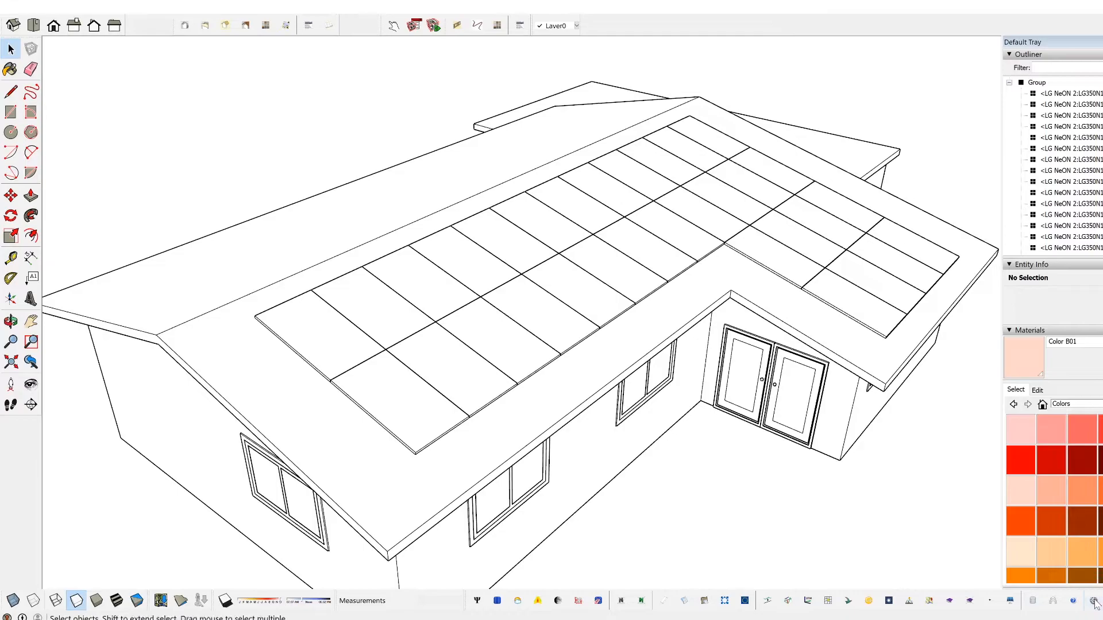
{"action": "scroll", "coordinate": [504, 264], "scroll_direction": "down", "scroll_amount": 3}
{"action": "scroll", "coordinate": [505, 265], "scroll_direction": "down", "scroll_amount": 1}
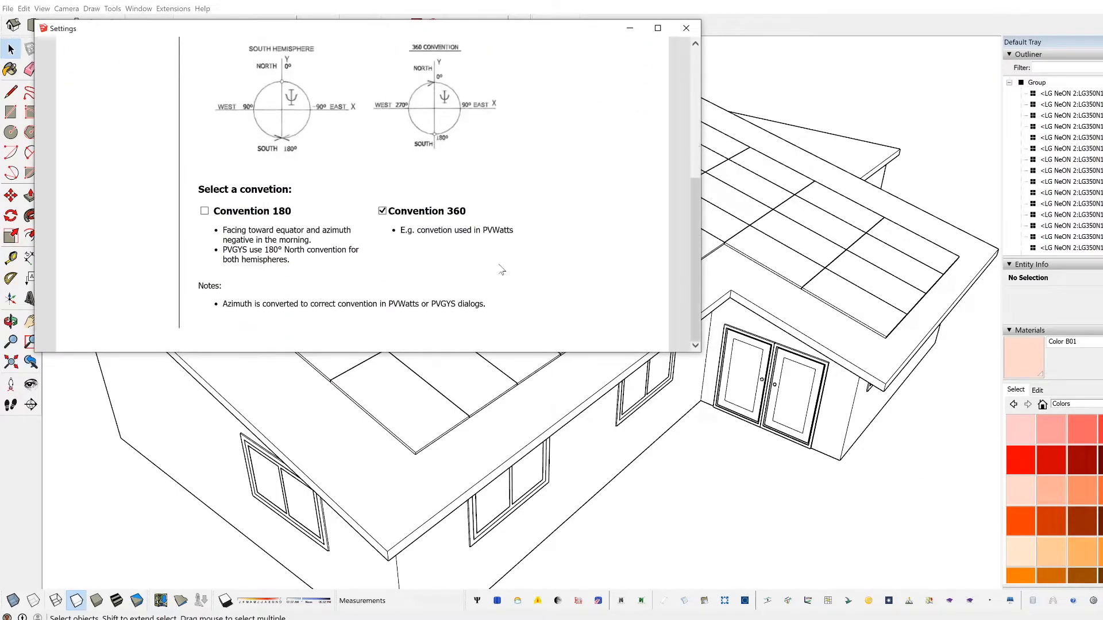
{"action": "scroll", "coordinate": [502, 270], "scroll_direction": "up", "scroll_amount": 4}
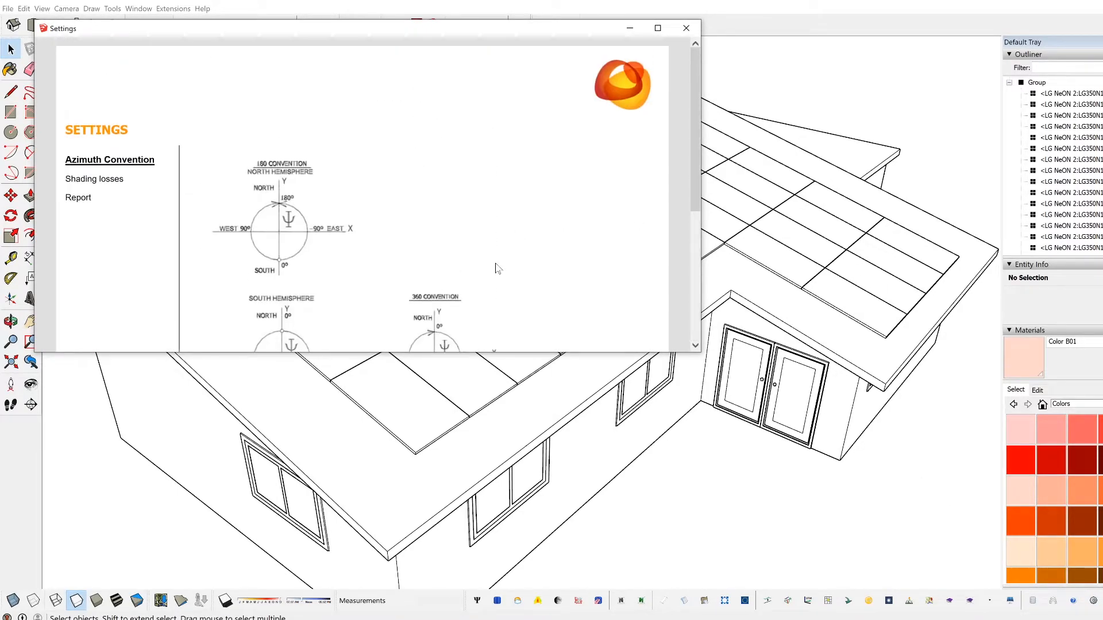
{"action": "scroll", "coordinate": [498, 269], "scroll_direction": "down", "scroll_amount": 3}
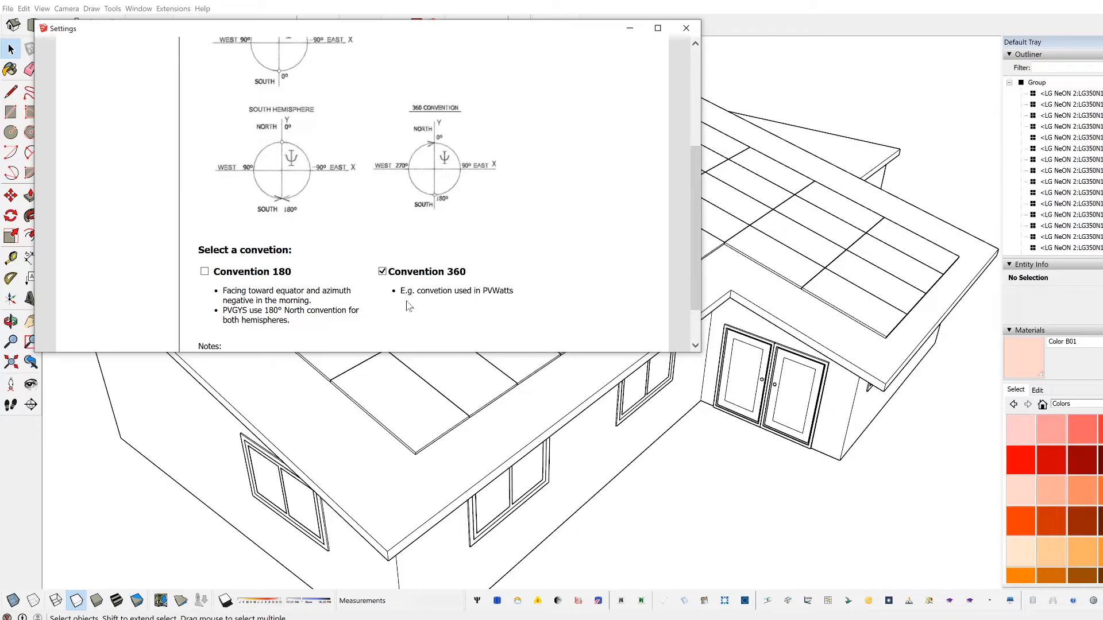
{"action": "scroll", "coordinate": [242, 309], "scroll_direction": "up", "scroll_amount": 5}
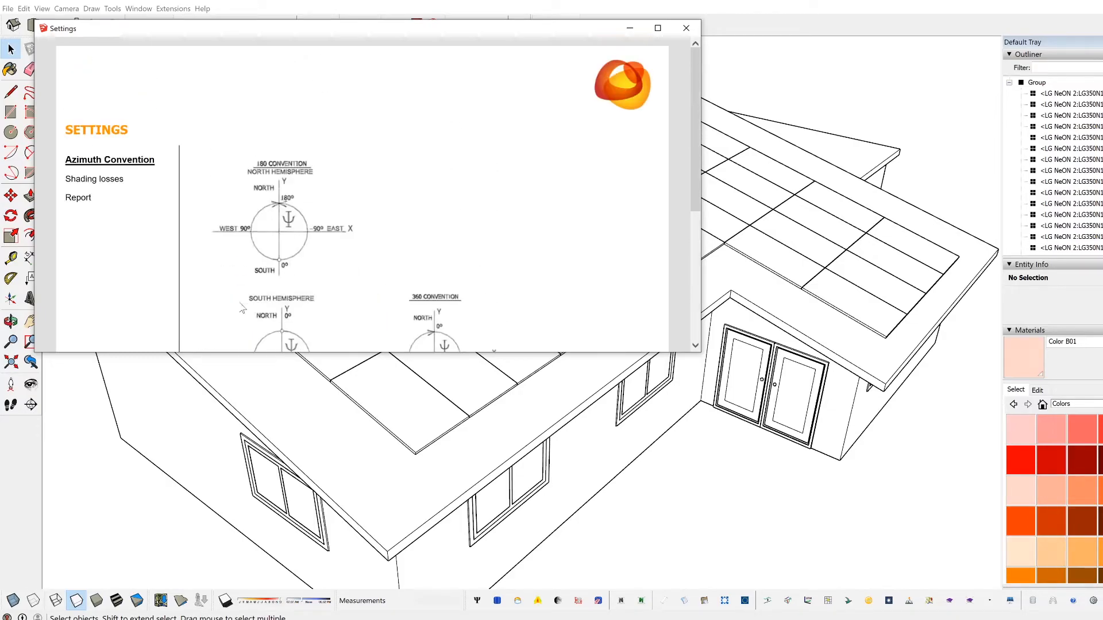
Step: Review Skelion's shading losses settings for sampled points, hourly iterations, test frequency and derate text, and close the settings
{"action": "left_click", "coordinate": [92, 179]}
{"action": "scroll", "coordinate": [308, 221], "scroll_direction": "down", "scroll_amount": 1}
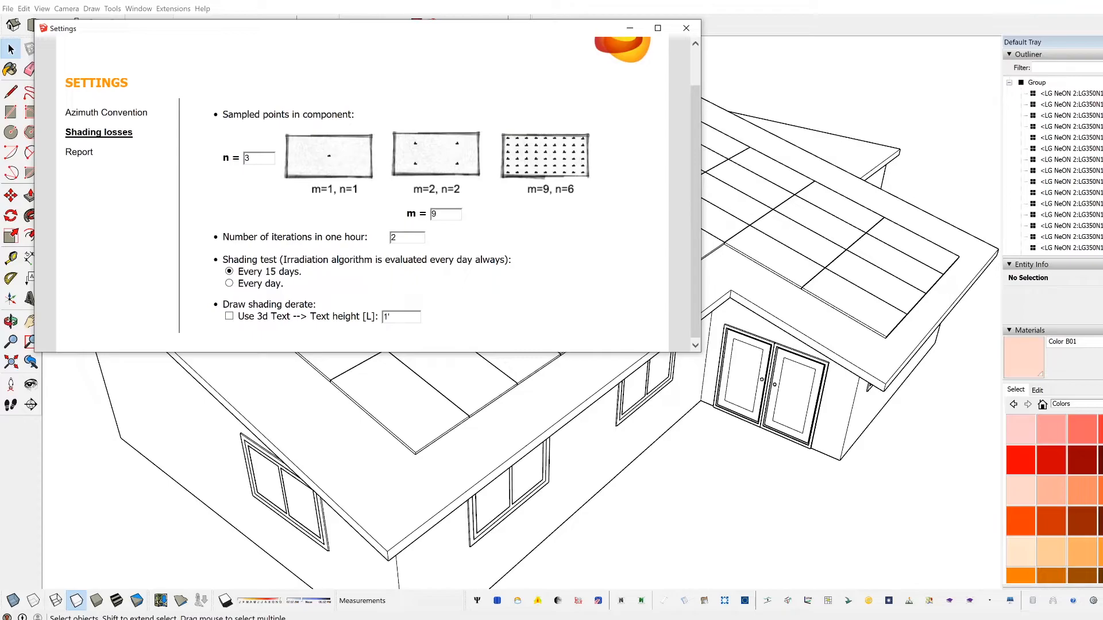
{"action": "scroll", "coordinate": [363, 267], "scroll_direction": "down", "scroll_amount": 1}
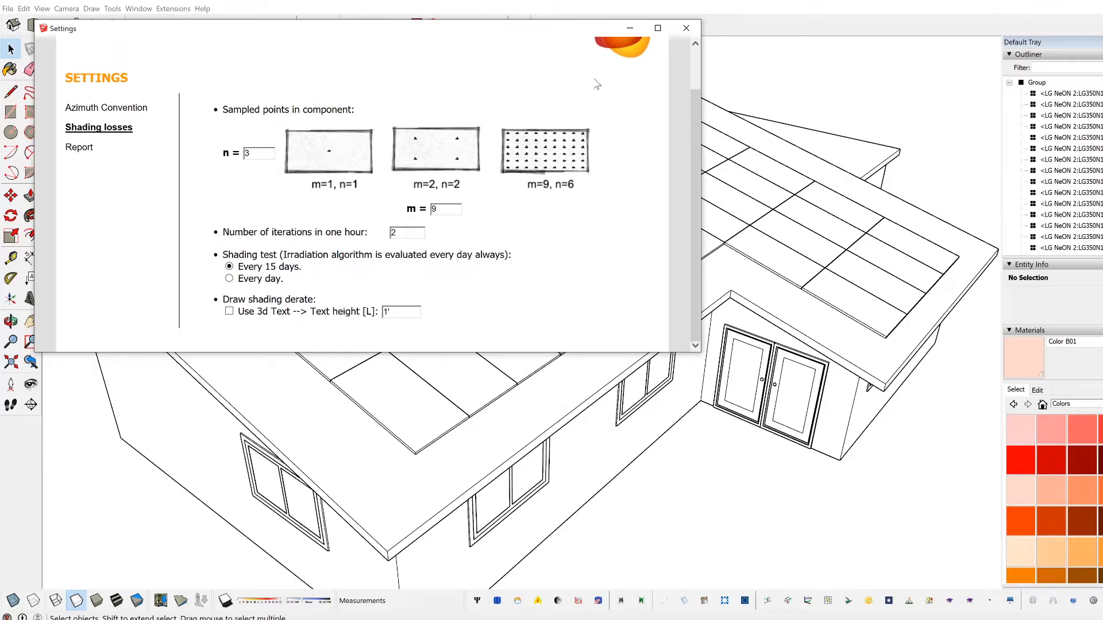
{"action": "left_click", "coordinate": [685, 28]}
{"action": "scroll", "coordinate": [793, 362], "scroll_direction": "down", "scroll_amount": 3}
{"action": "mouse_move", "coordinate": [788, 364]}
{"action": "middle_mouse_down"}
{"action": "mouse_move", "coordinate": [634, 381]}
{"action": "mouse_move", "coordinate": [787, 362]}
{"action": "middle_mouse_up"}
{"action": "scroll", "coordinate": [634, 381], "scroll_direction": "down", "scroll_amount": 4}
{"action": "middle_click_drag", "start_coordinate": [867, 343], "coordinate": [701, 352]}
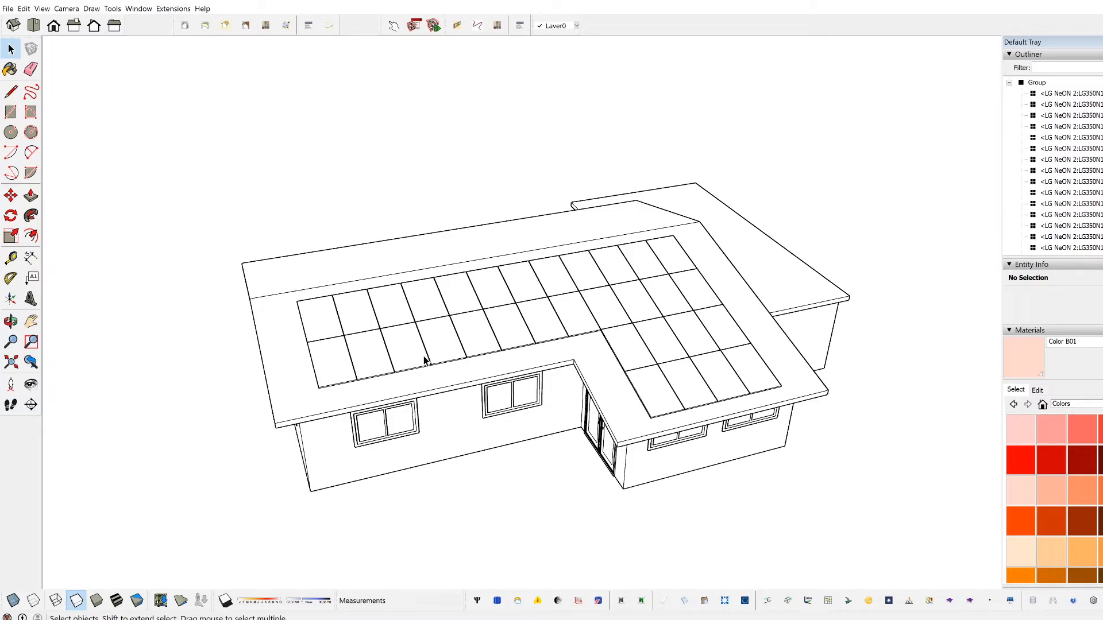
{"action": "middle_click_drag", "start_coordinate": [487, 402], "coordinate": [663, 384]}
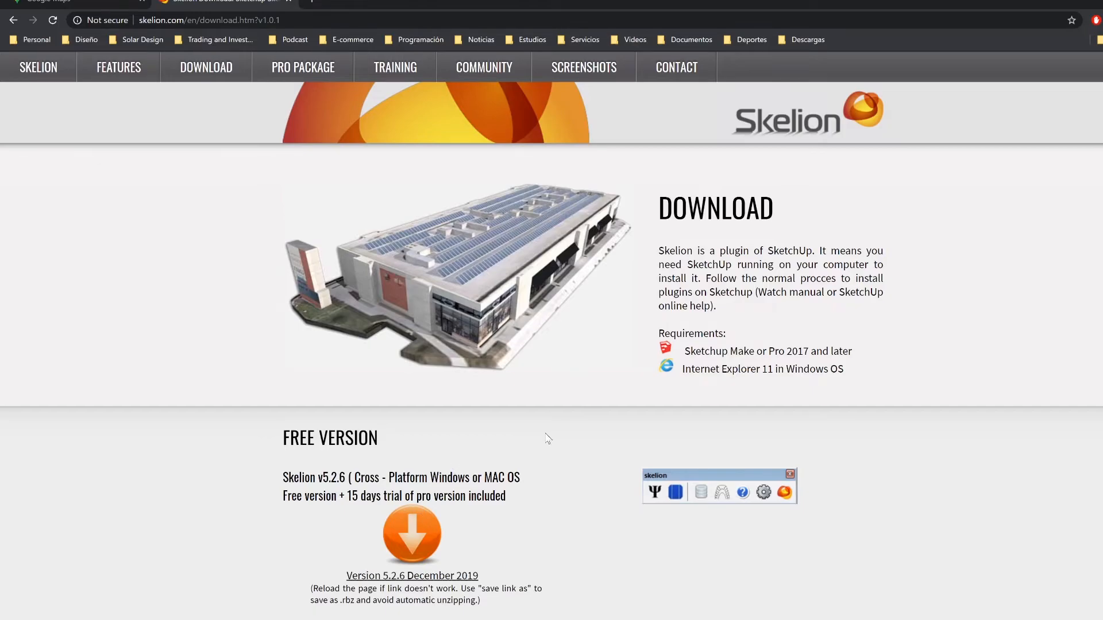
Step: Review the free version and the Skelion Pro & Support Package on the Skelion download page in the browser
{"action": "scroll", "coordinate": [542, 439], "scroll_direction": "down", "scroll_amount": 3}
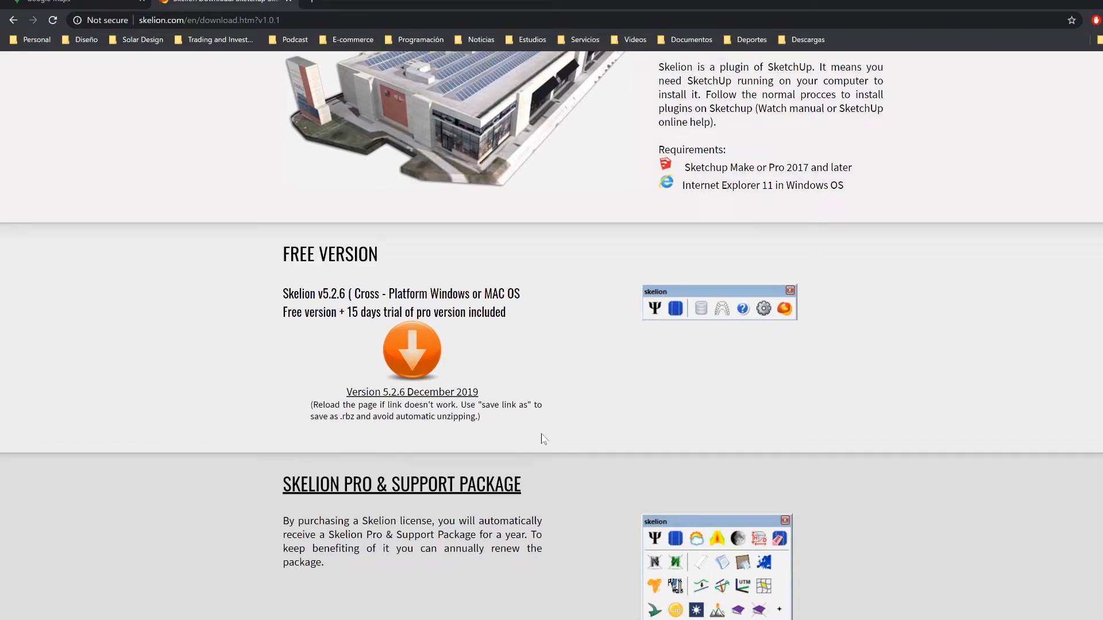
{"action": "scroll", "coordinate": [542, 439], "scroll_direction": "down", "scroll_amount": 2}
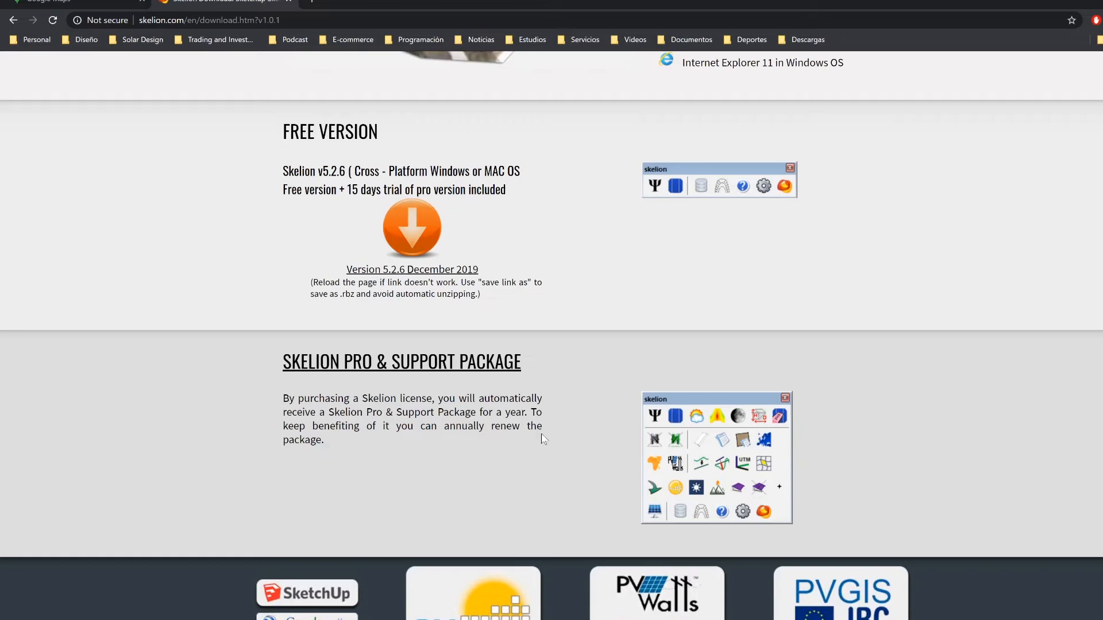
{"action": "scroll", "coordinate": [541, 433], "scroll_direction": "down", "scroll_amount": 2}
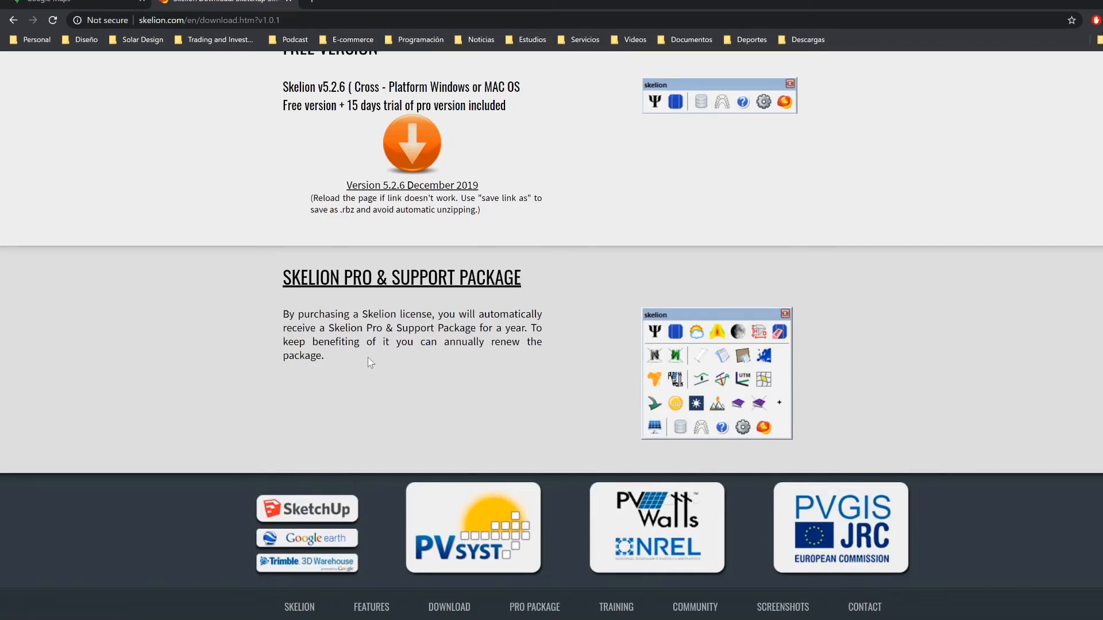
{"action": "scroll", "coordinate": [448, 411], "scroll_direction": "up", "scroll_amount": 4}
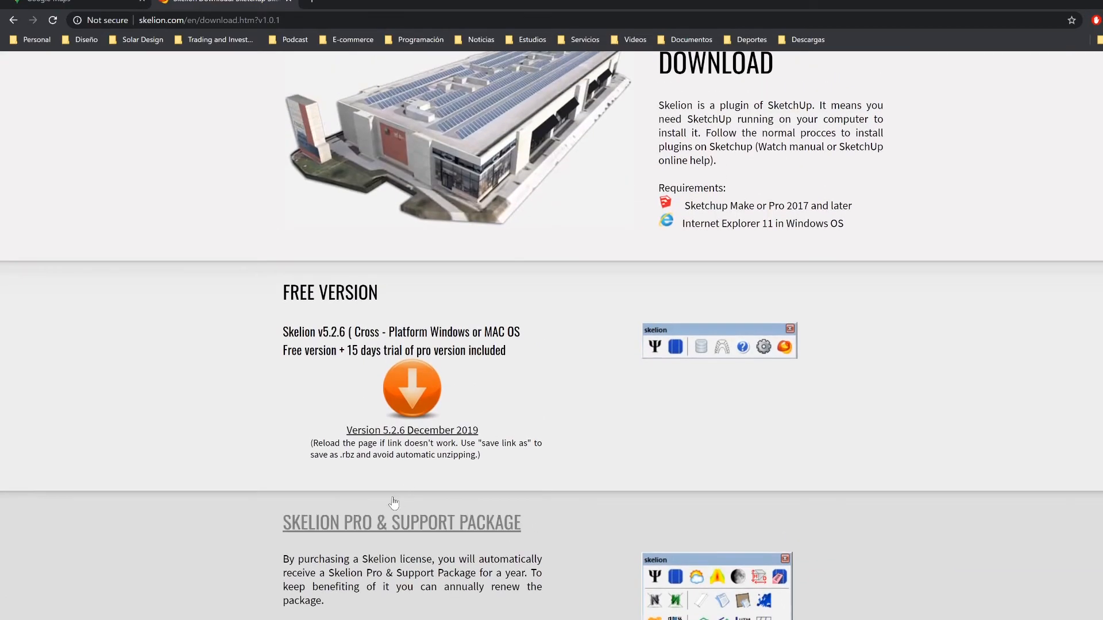
Step: Launch System Advisor Model (SAM), look at its welcome window and close it
{"action": "left_click", "coordinate": [16, 619]}
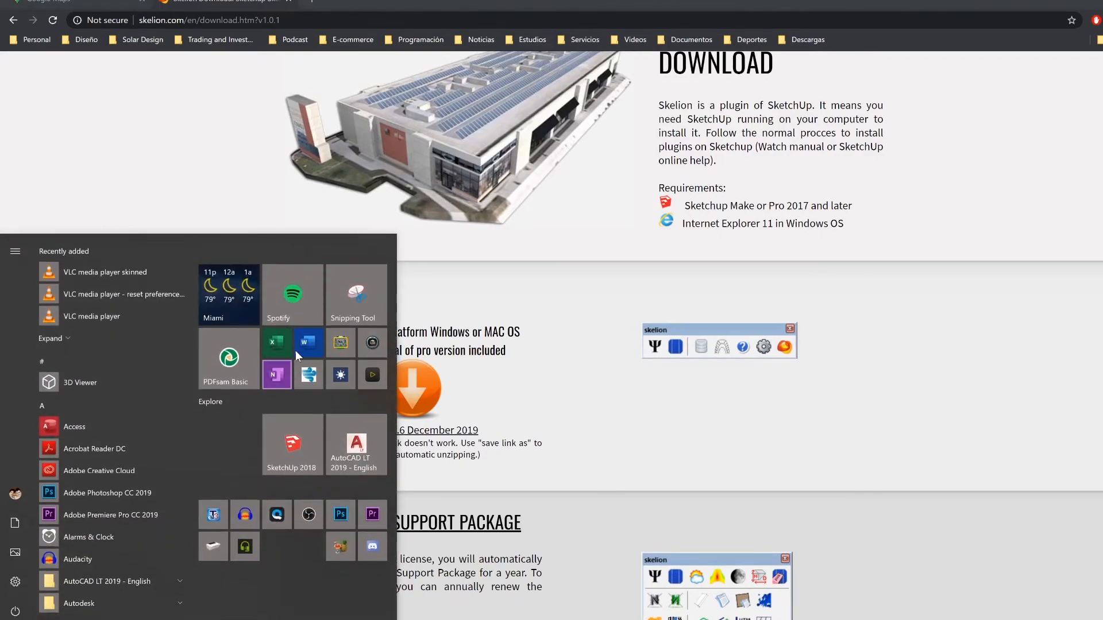
{"action": "left_click", "coordinate": [341, 376]}
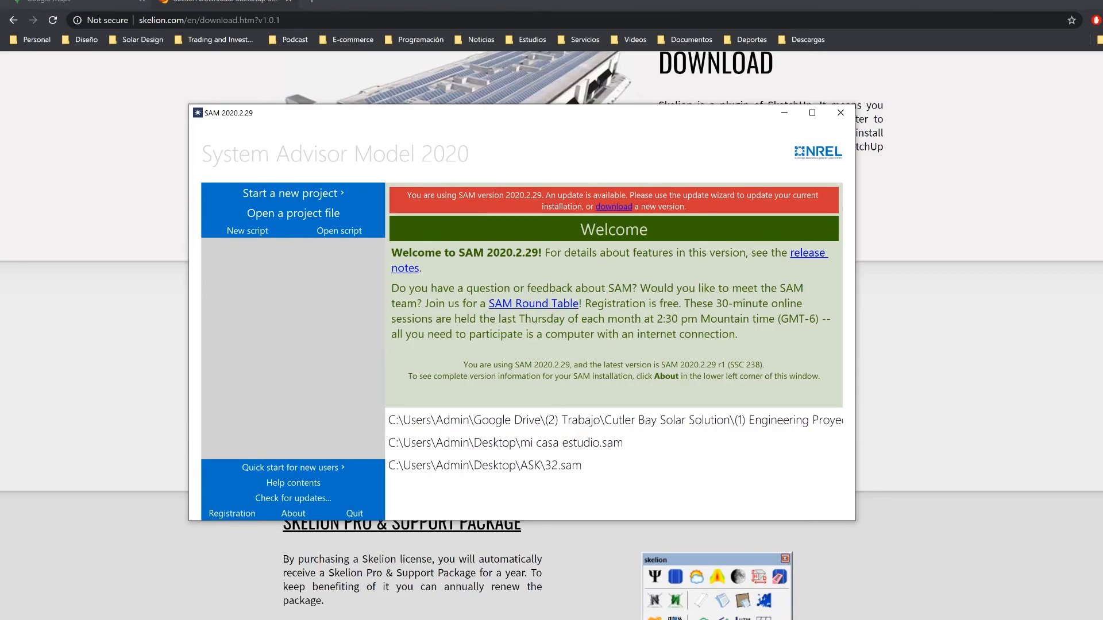
{"action": "left_click", "coordinate": [833, 118]}
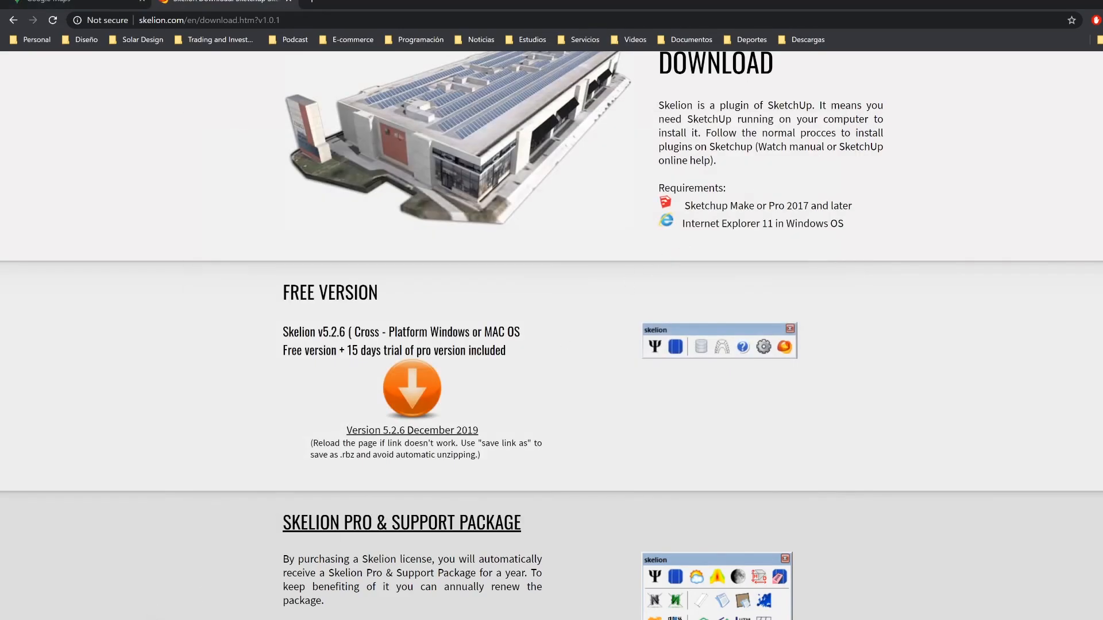
Step: Switch back to SketchUp and inspect the finished house and its roof panels from several angles
{"action": "left_click", "coordinate": [64, 577]}
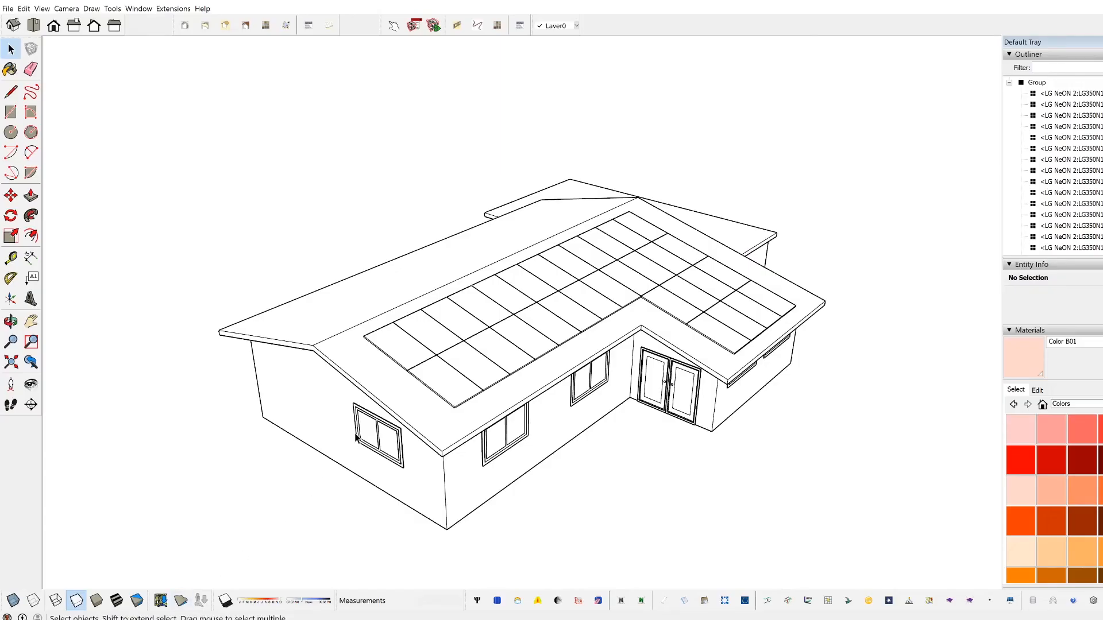
{"action": "middle_click_drag", "start_coordinate": [652, 406], "coordinate": [632, 433]}
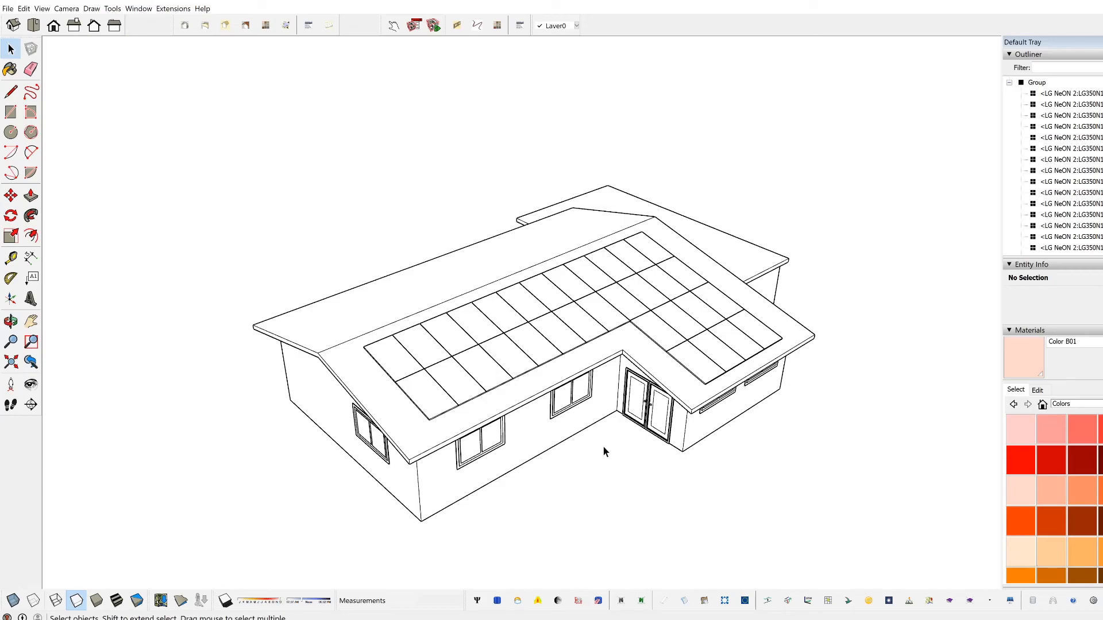
{"action": "scroll", "coordinate": [620, 442], "scroll_direction": "up", "scroll_amount": 3}
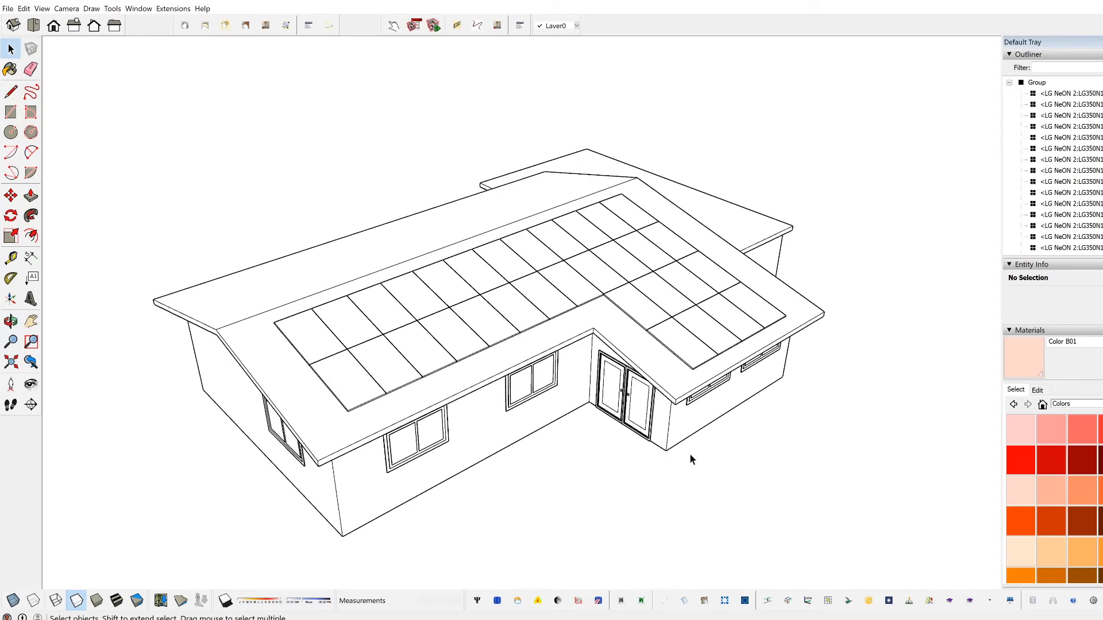
{"action": "middle_click_drag", "start_coordinate": [691, 453], "coordinate": [756, 459]}
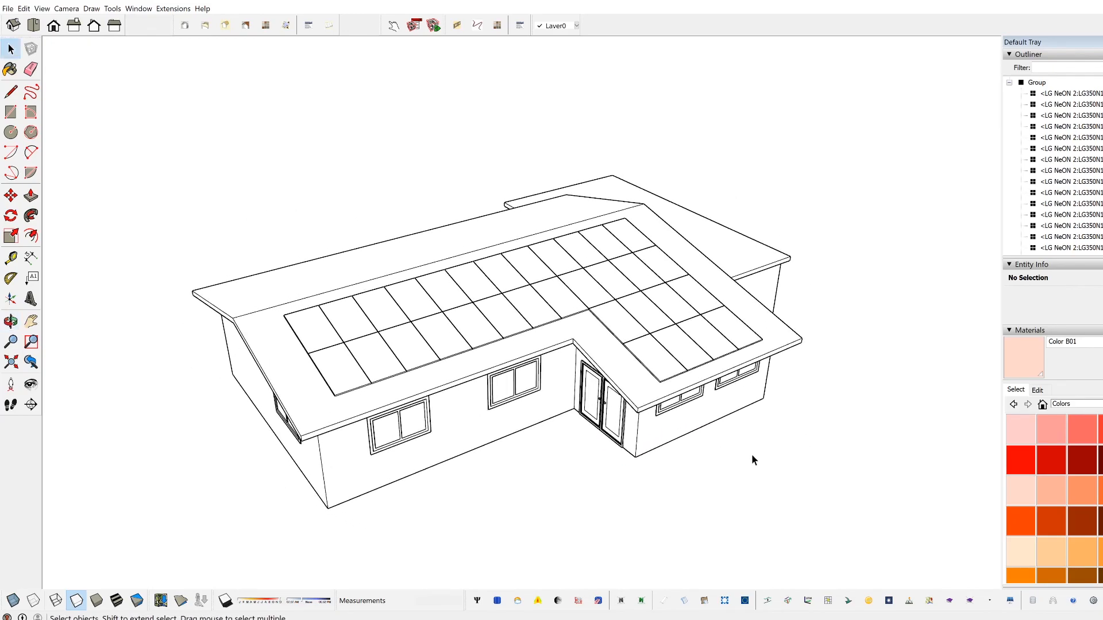